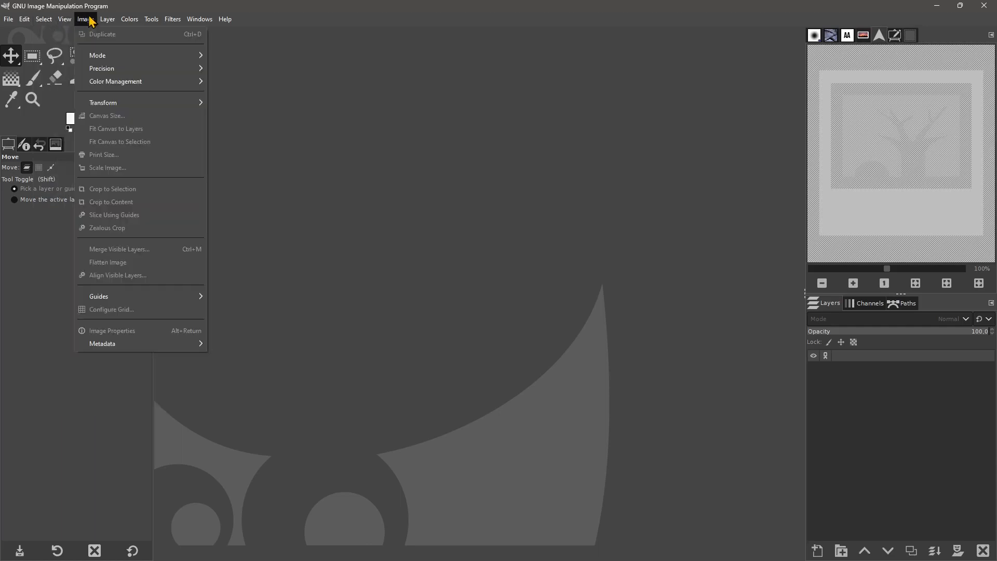
# Open the image wilber-big-squared.png from the Assets folder
pyautogui.moveTo(9, 23)
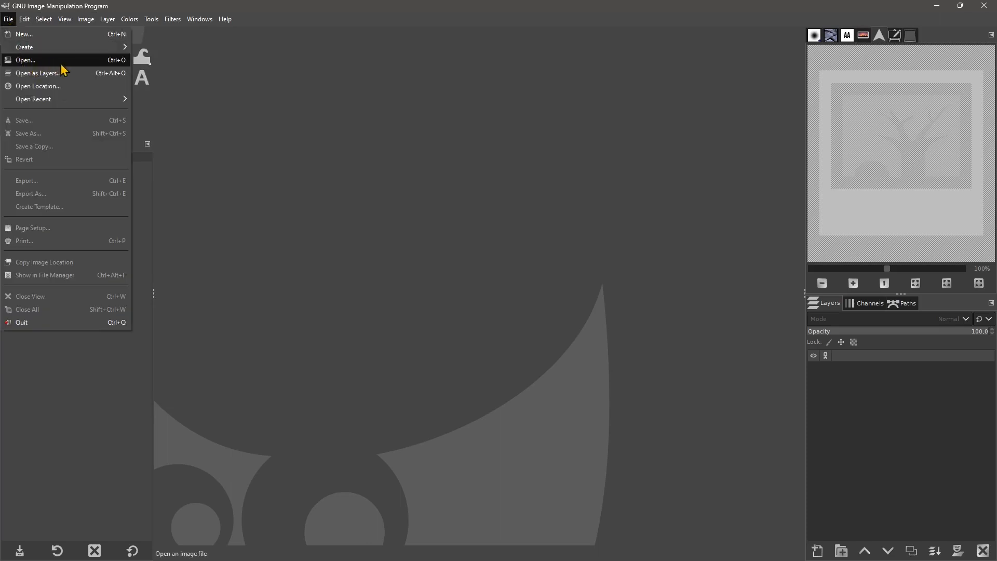
pyautogui.click(112, 64)
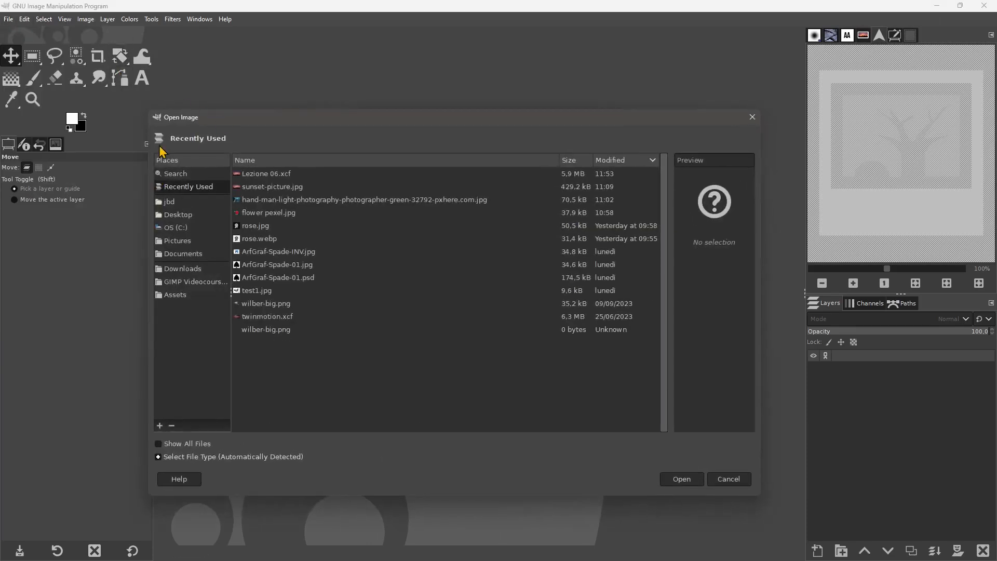
pyautogui.click(180, 295)
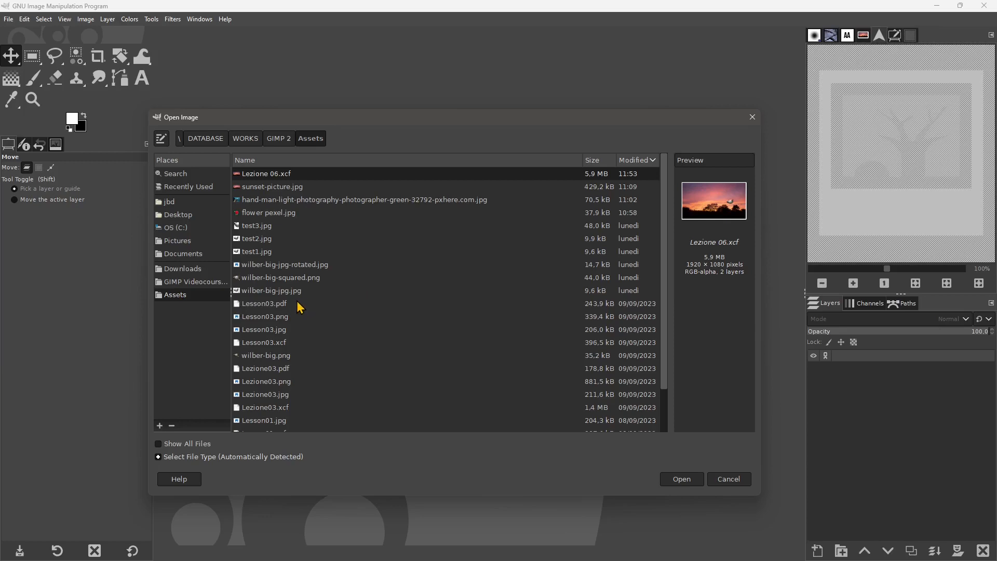
pyautogui.click(287, 279)
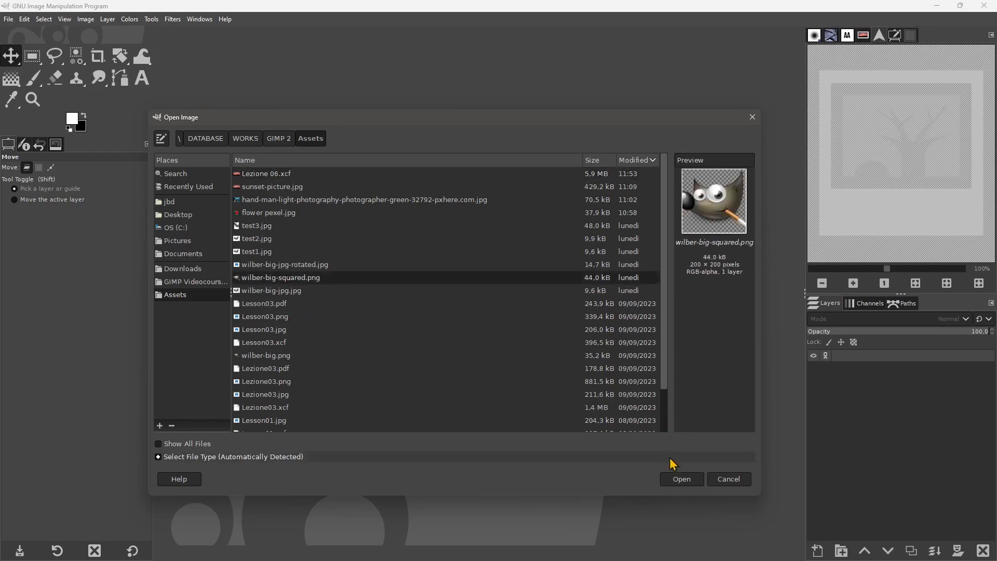
pyautogui.click(681, 478)
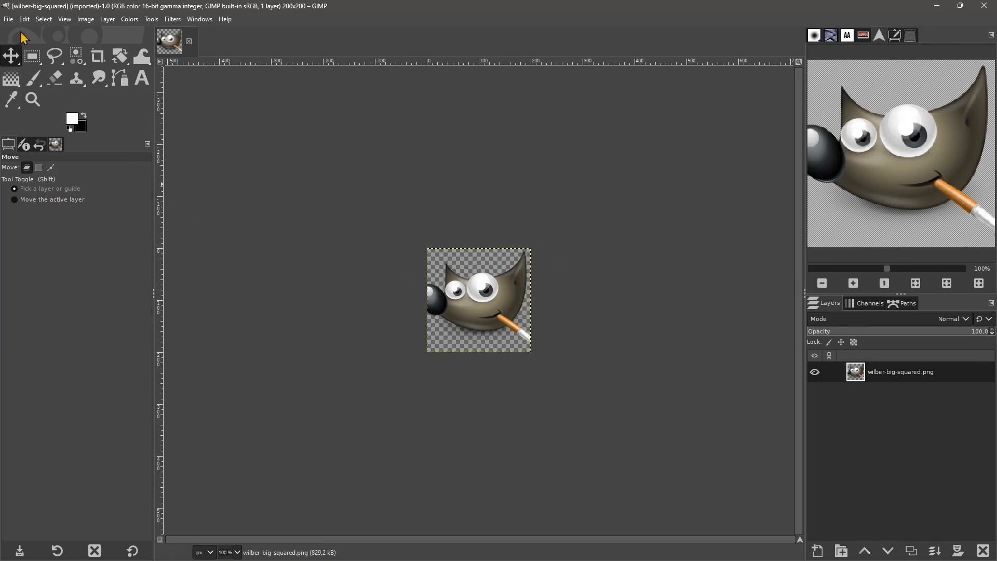
# Move the wilber-big-squared.png layer slightly down and to the right on its canvas
pyautogui.click(9, 20)
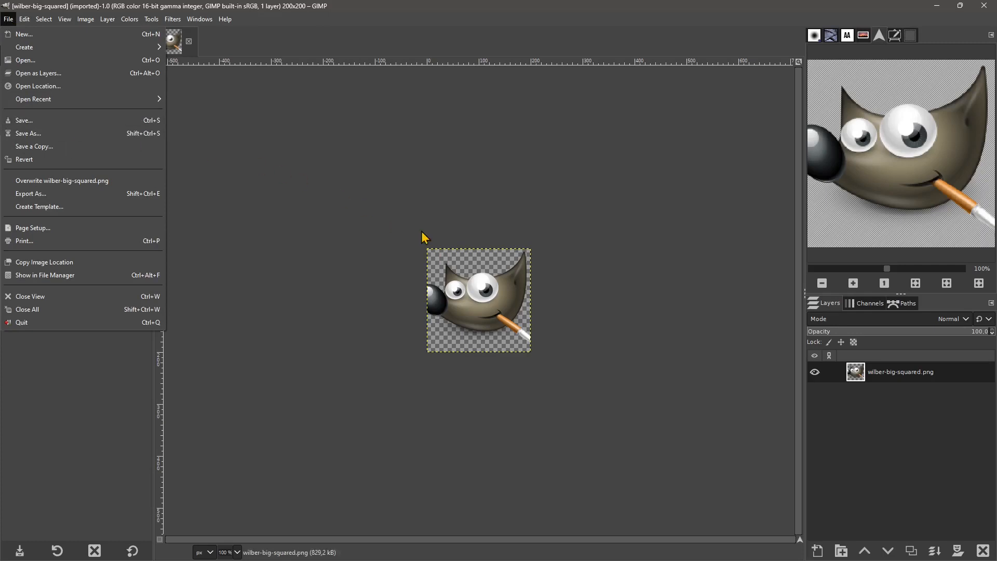
pyautogui.click(453, 287)
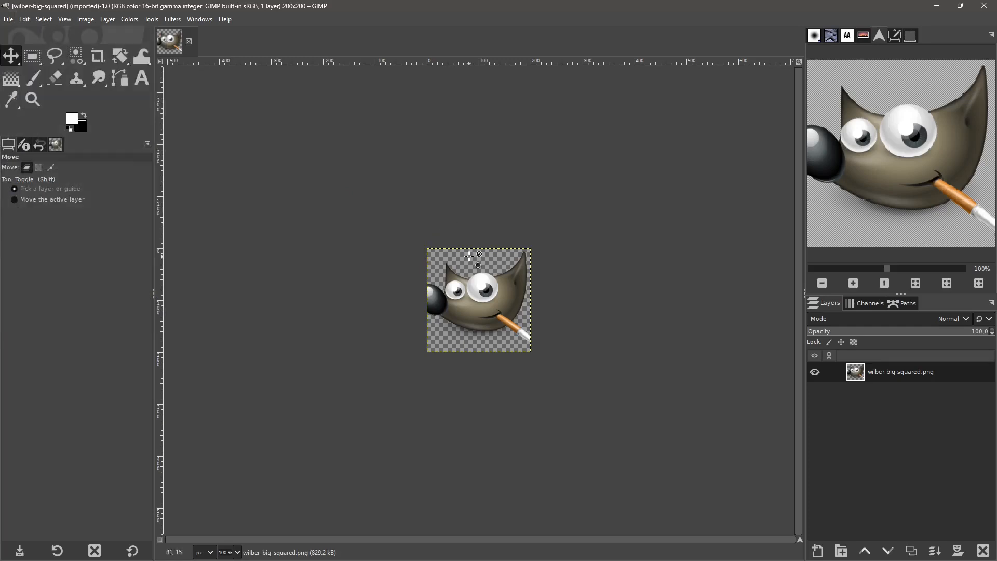
pyautogui.moveTo(491, 304)
pyautogui.mouseDown()
pyautogui.moveTo(504, 305)
pyautogui.moveTo(464, 337)
pyautogui.moveTo(497, 294)
pyautogui.moveTo(480, 311)
pyautogui.mouseUp()
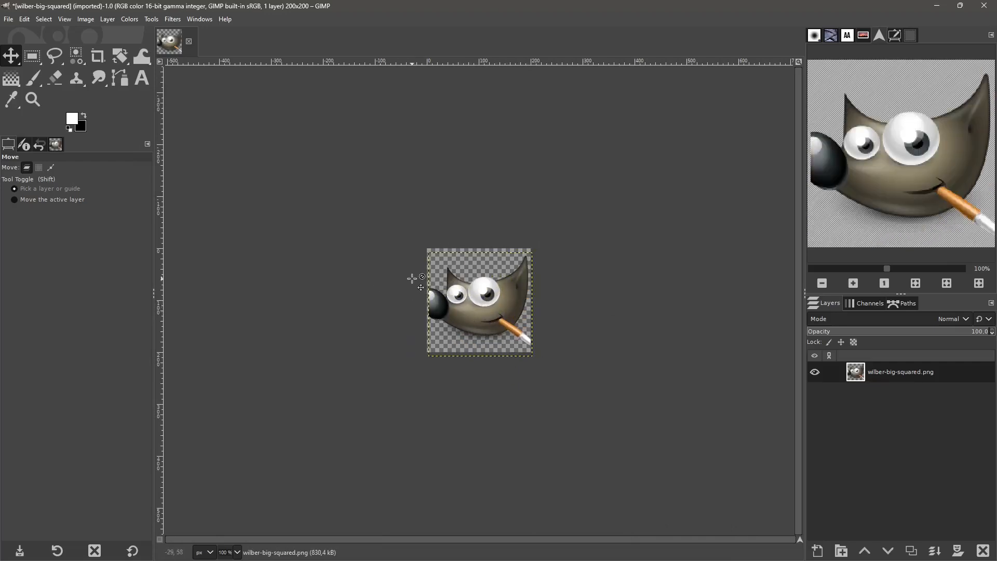
# Open test1.jpg from the Assets folder as a second image
pyautogui.click(9, 20)
pyautogui.click(20, 60)
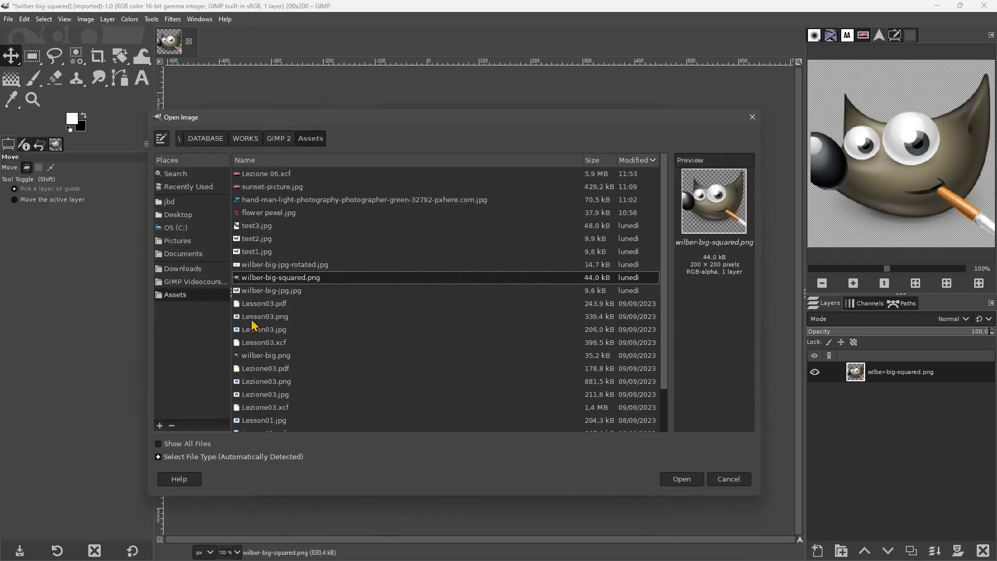
pyautogui.click(280, 231)
pyautogui.press('Down')
pyautogui.press('Down')
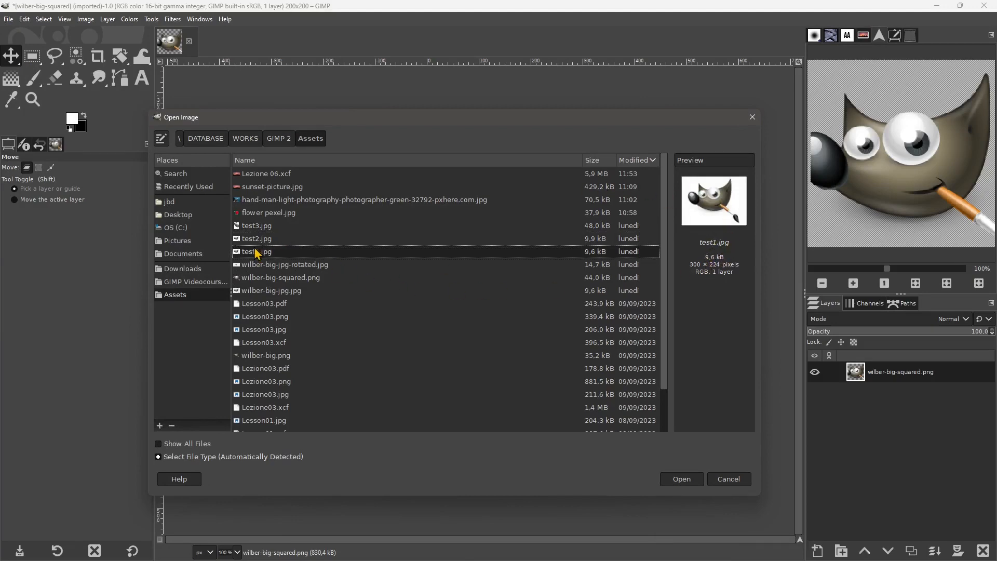
pyautogui.click(671, 479)
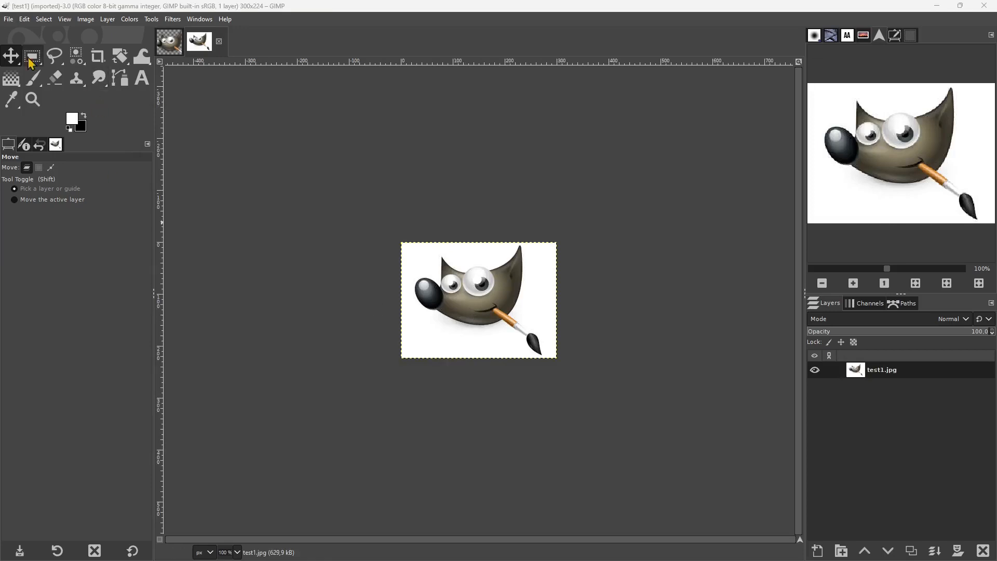
# Review the PNG export options for replacing wilber-big-squared.png in the Assets folder, and cancel the export
pyautogui.click(168, 41)
pyautogui.click(9, 19)
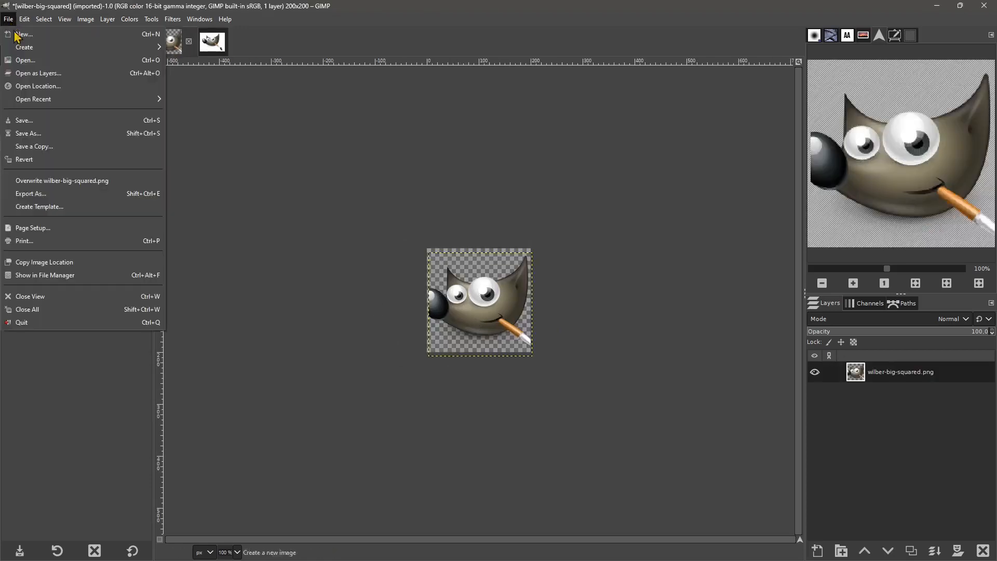
pyautogui.click(41, 197)
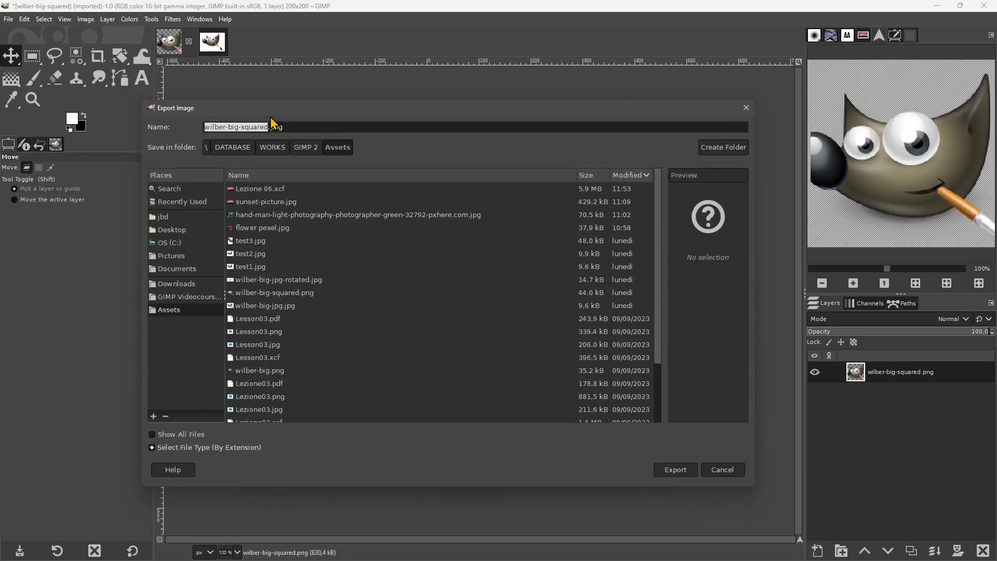
pyautogui.click(675, 469)
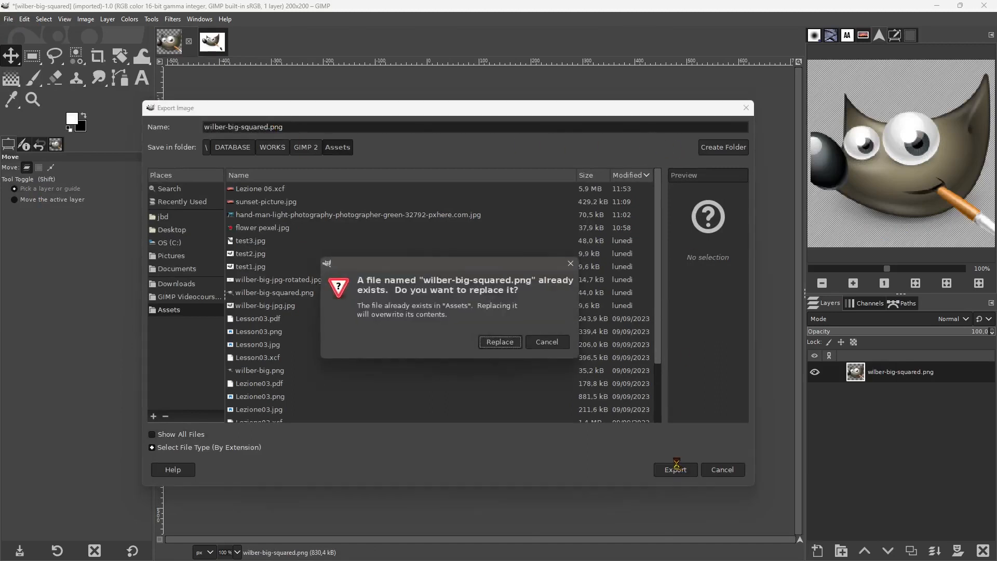
pyautogui.click(496, 343)
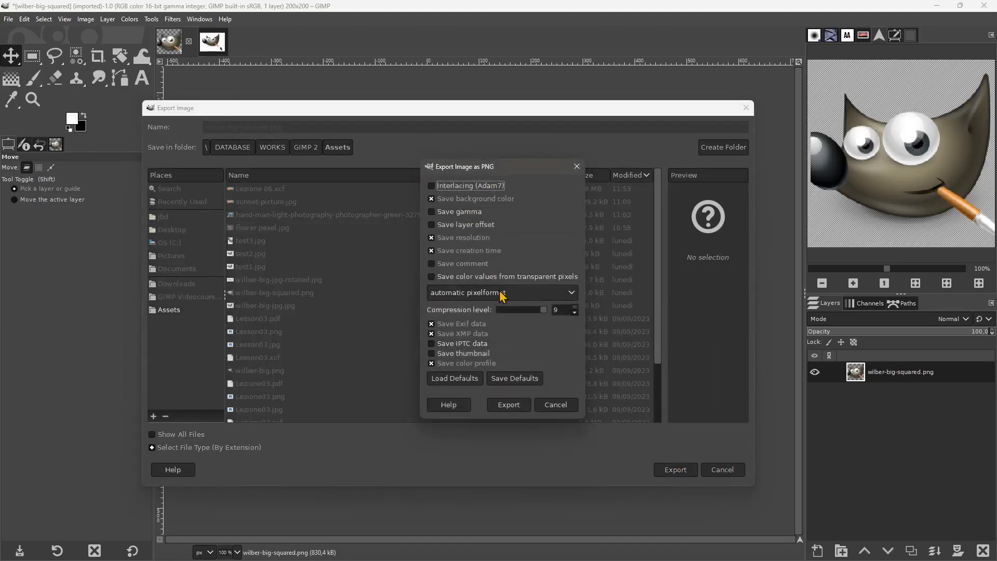
pyautogui.click(556, 406)
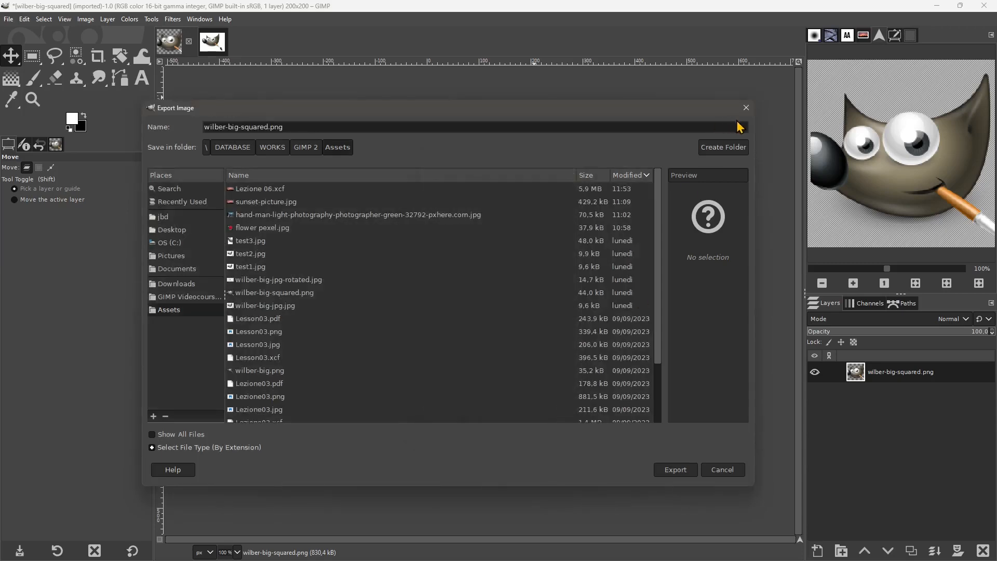
pyautogui.click(746, 108)
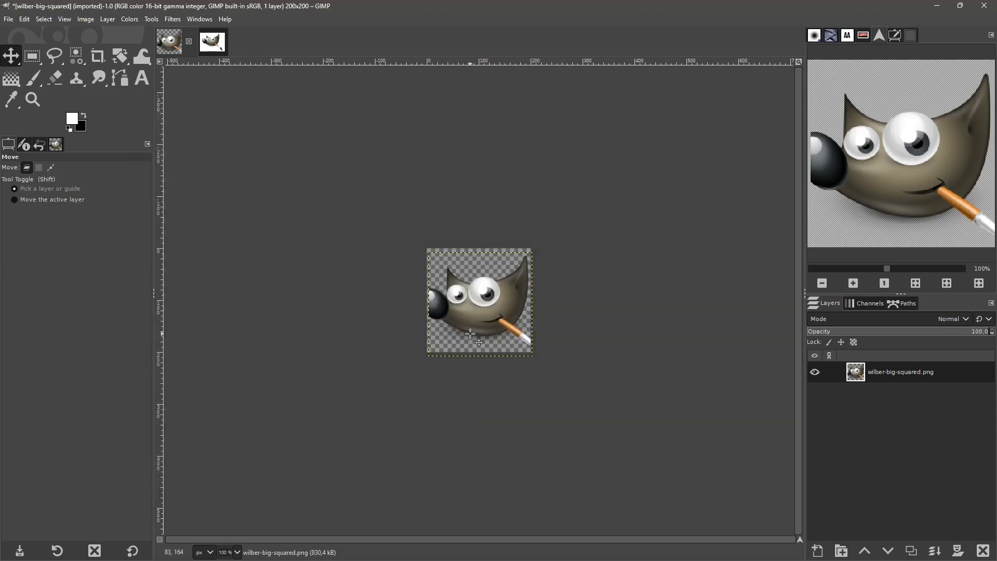
# Examine the individual pixels of test1.jpg along the ear's edge at magnifications up to 25600%
pyautogui.click(217, 51)
pyautogui.scroll(3, 473, 277)
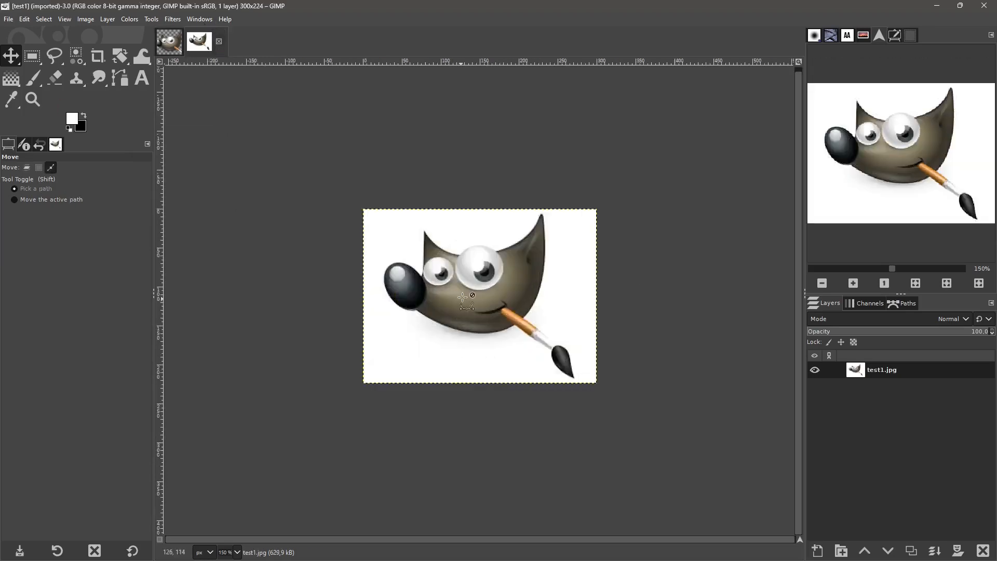
pyautogui.scroll(2, 473, 277)
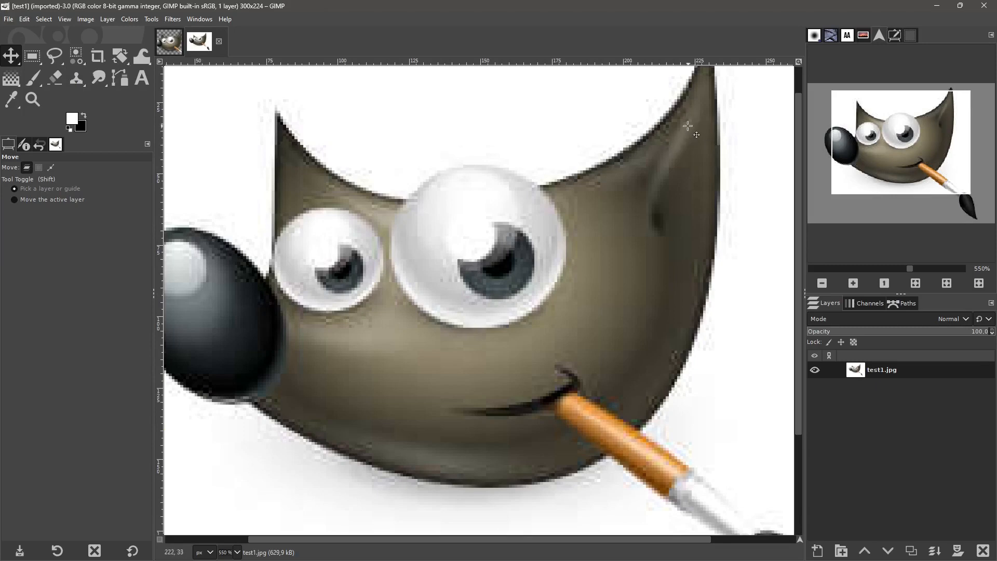
pyautogui.scroll(6, 675, 130)
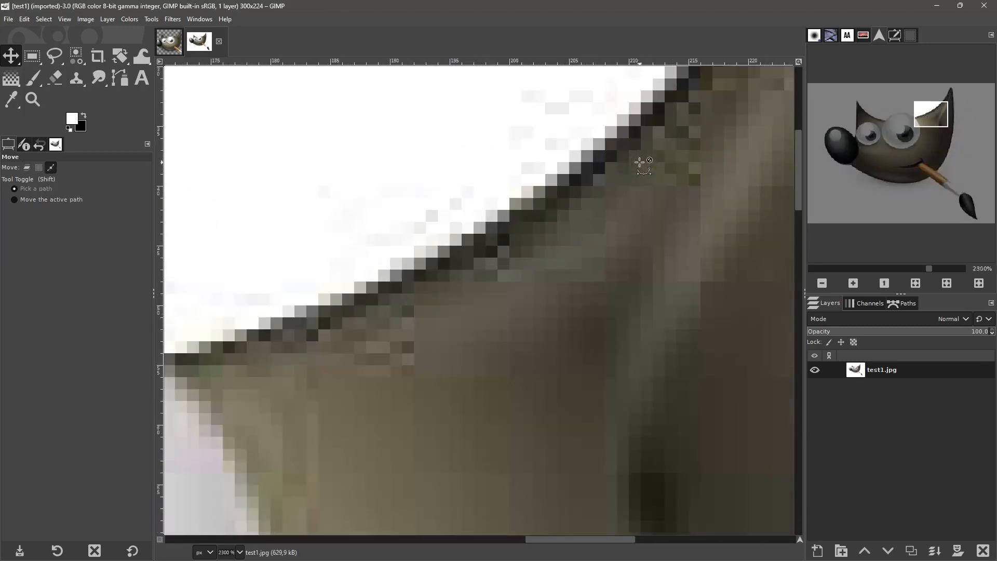
pyautogui.scroll(3, 546, 176)
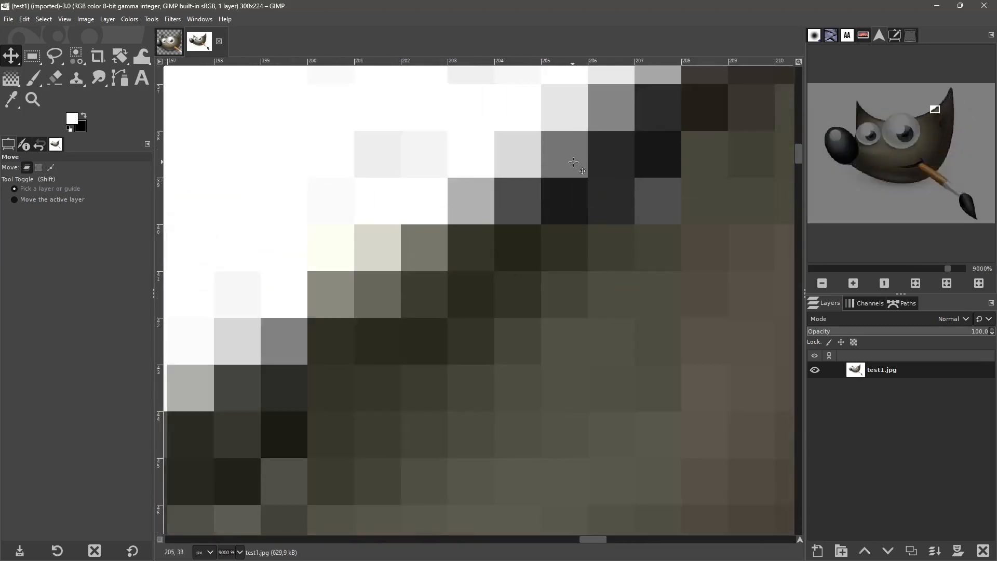
pyautogui.scroll(3, 573, 162)
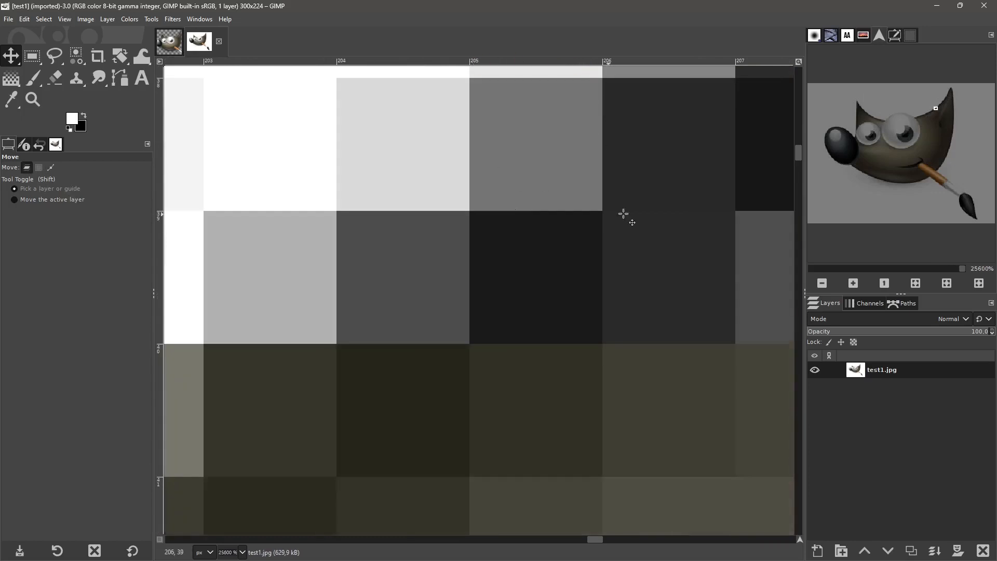
pyautogui.scroll(-5, 416, 251)
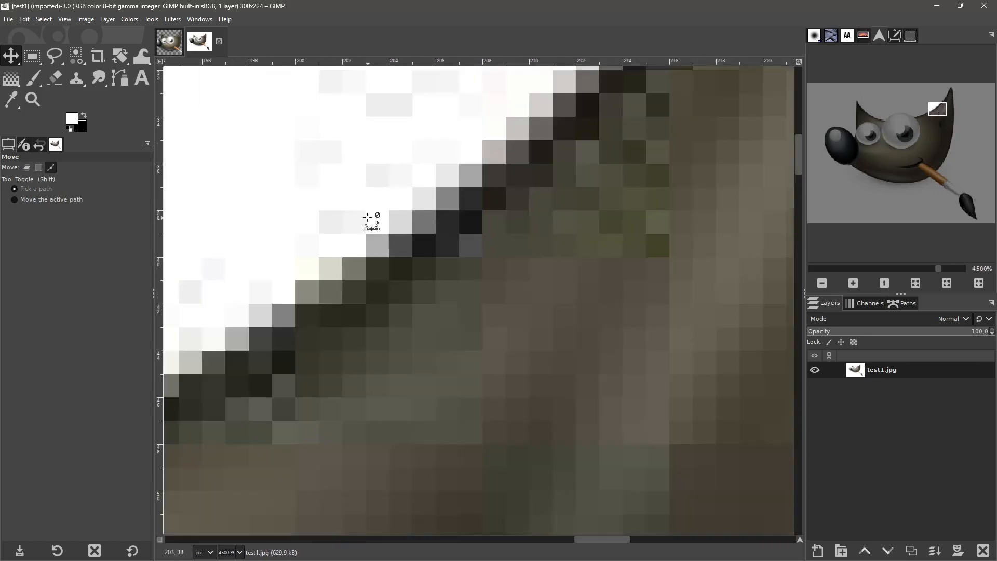
pyautogui.scroll(-4, 368, 217)
pyautogui.scroll(3, 271, 238)
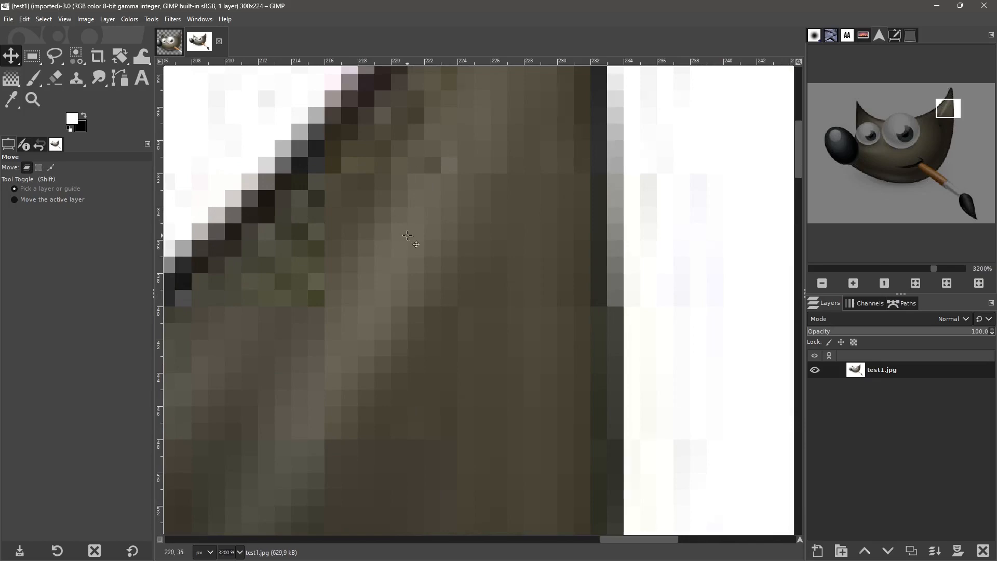
pyautogui.scroll(-3, 407, 234)
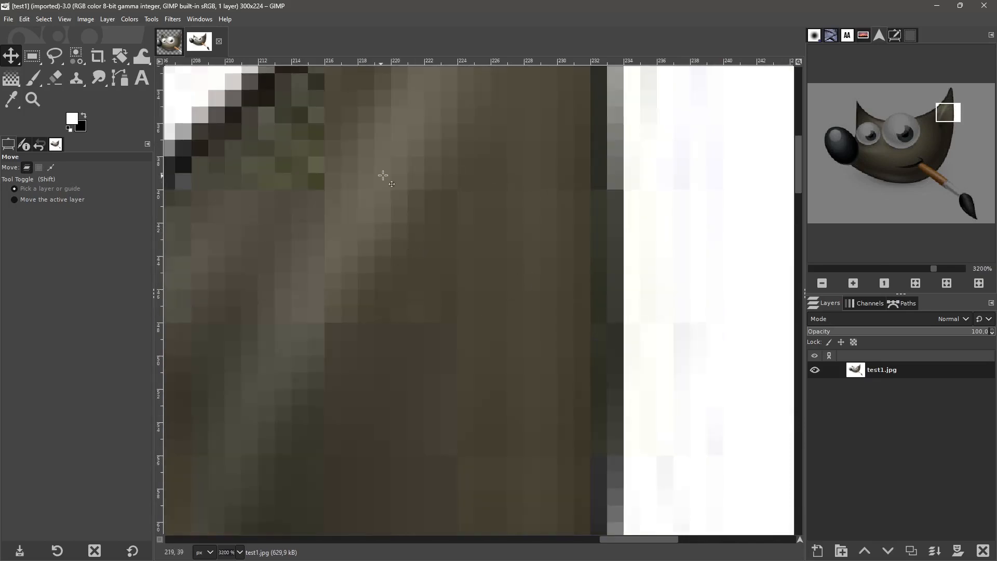
pyautogui.scroll(-8, 638, 251)
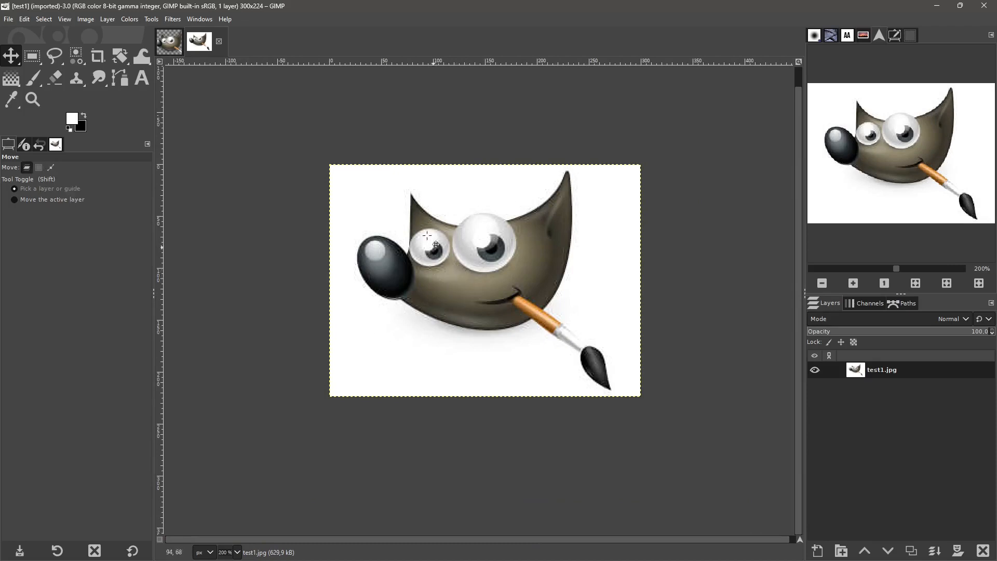
pyautogui.scroll(1, 460, 293)
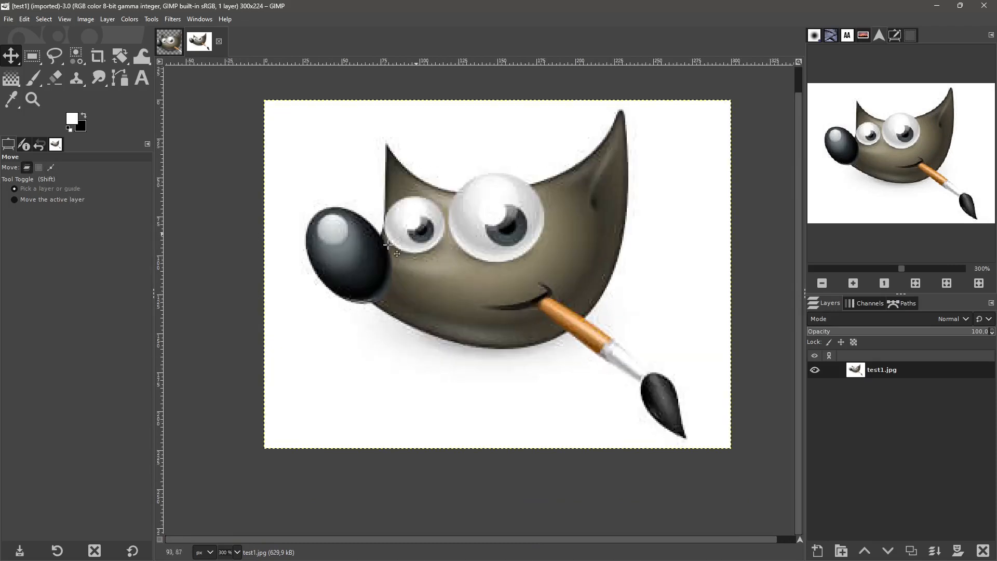
# Inspect test1.jpg at 100% and at higher magnifications around the eyes and ear, and return to the wilber-big-squared image
pyautogui.click(238, 553)
pyautogui.click(231, 499)
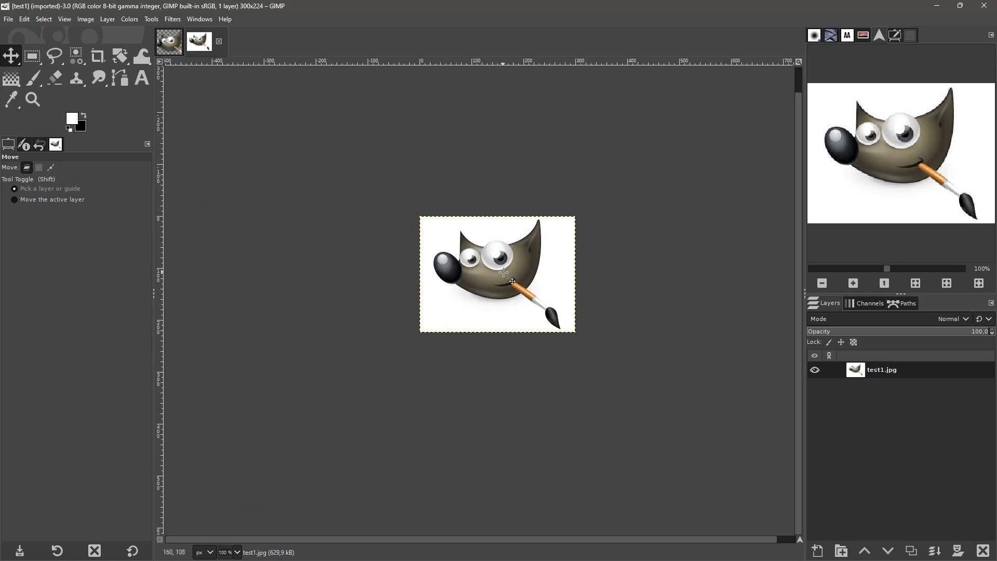
pyautogui.scroll(5, 503, 272)
pyautogui.scroll(-4, 503, 278)
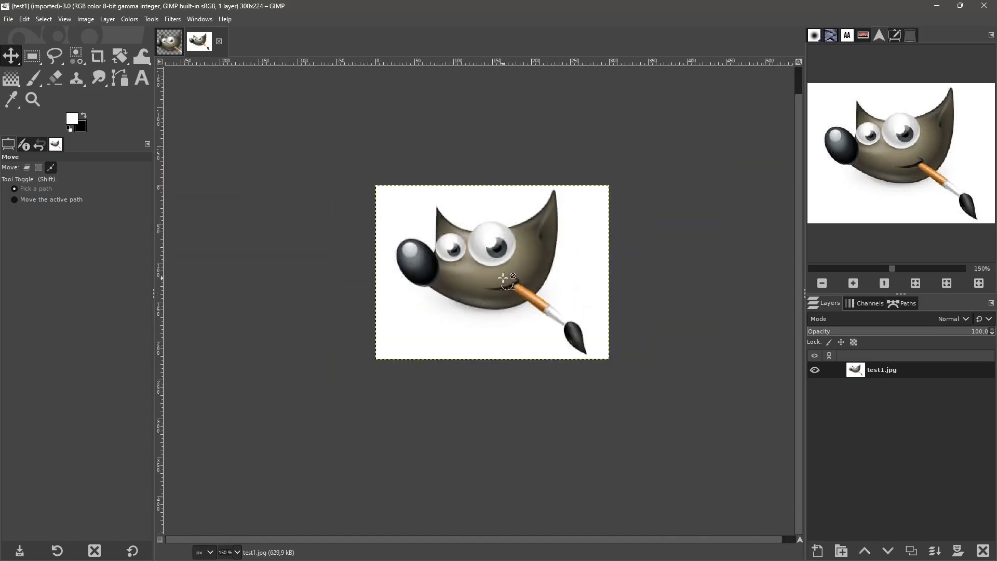
pyautogui.scroll(2, 503, 286)
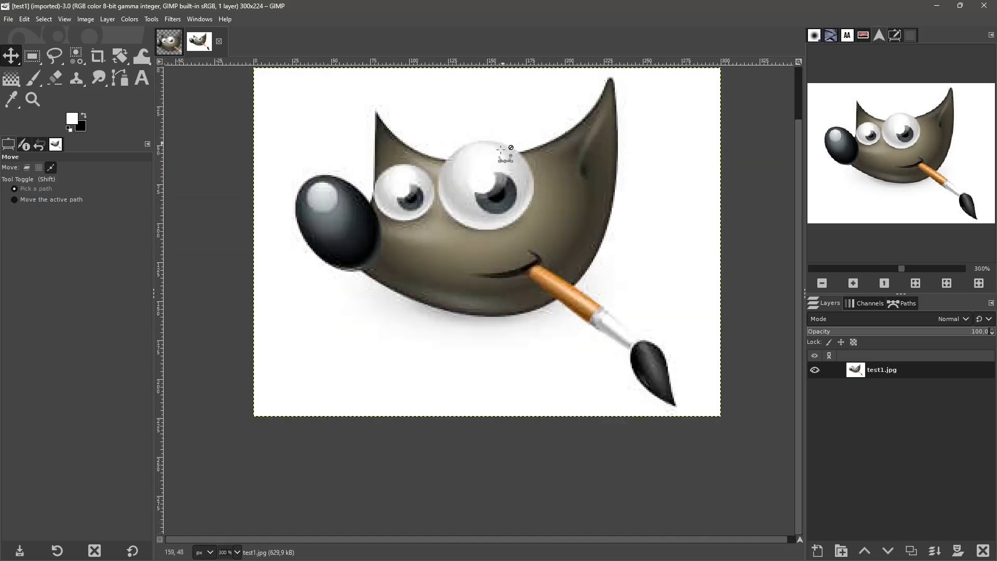
pyautogui.scroll(2, 478, 207)
pyautogui.scroll(3, 479, 206)
pyautogui.scroll(-6, 483, 291)
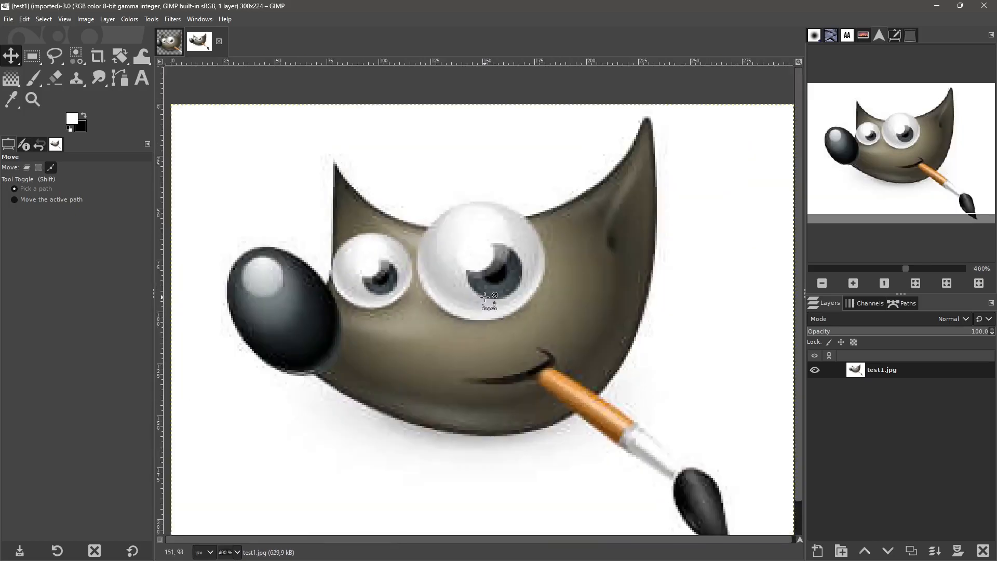
pyautogui.scroll(-2, 490, 291)
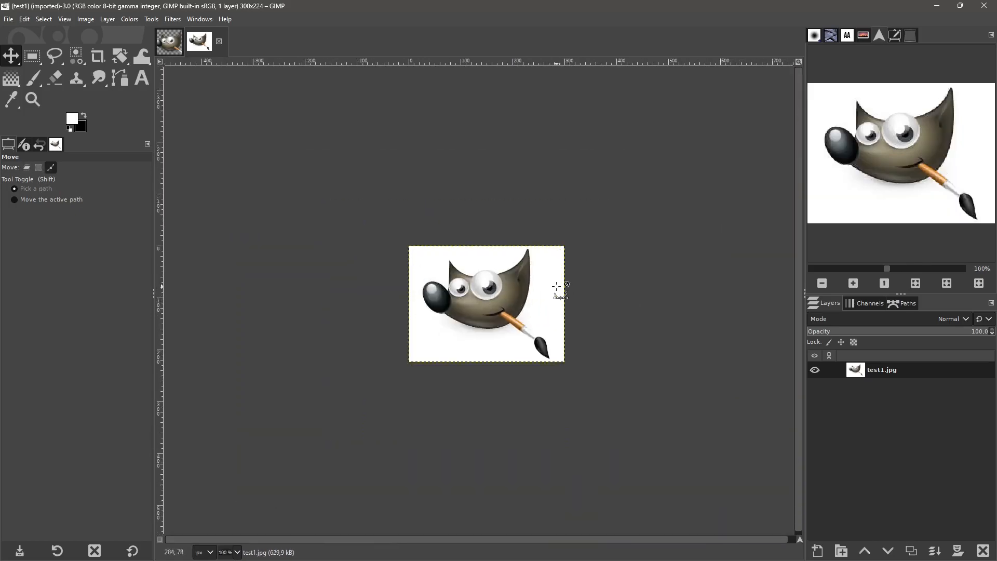
pyautogui.scroll(6, 512, 235)
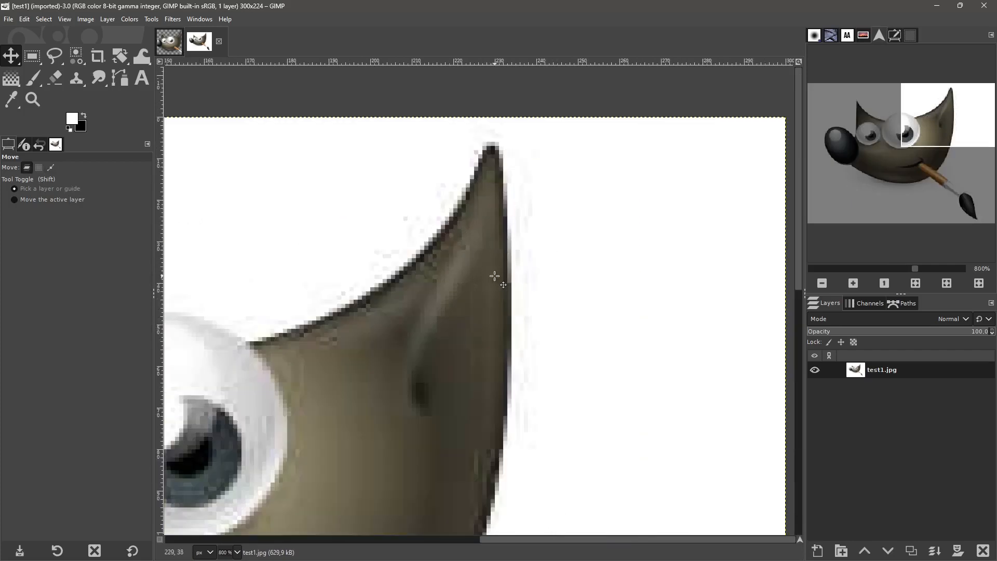
pyautogui.scroll(-6, 571, 290)
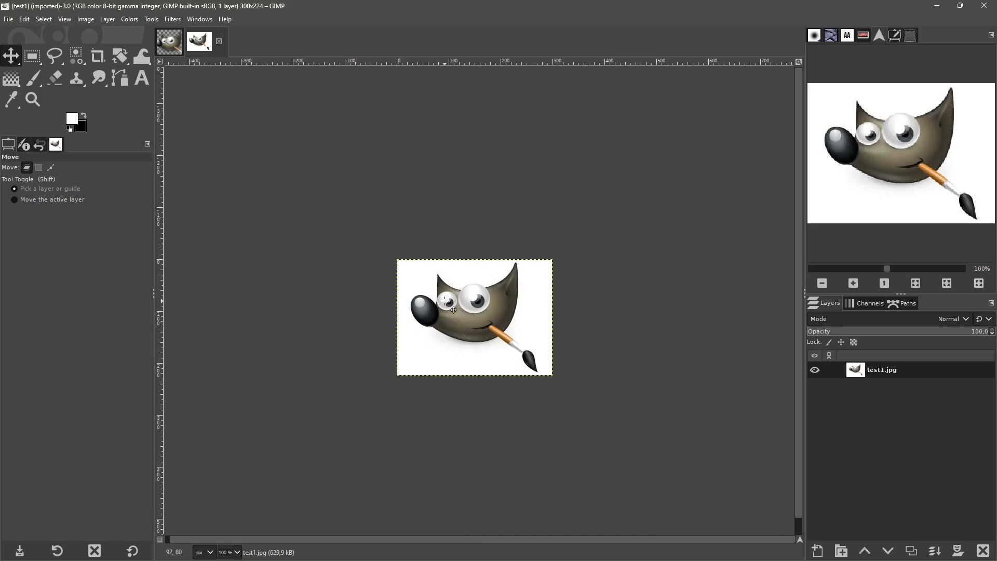
pyautogui.click(170, 48)
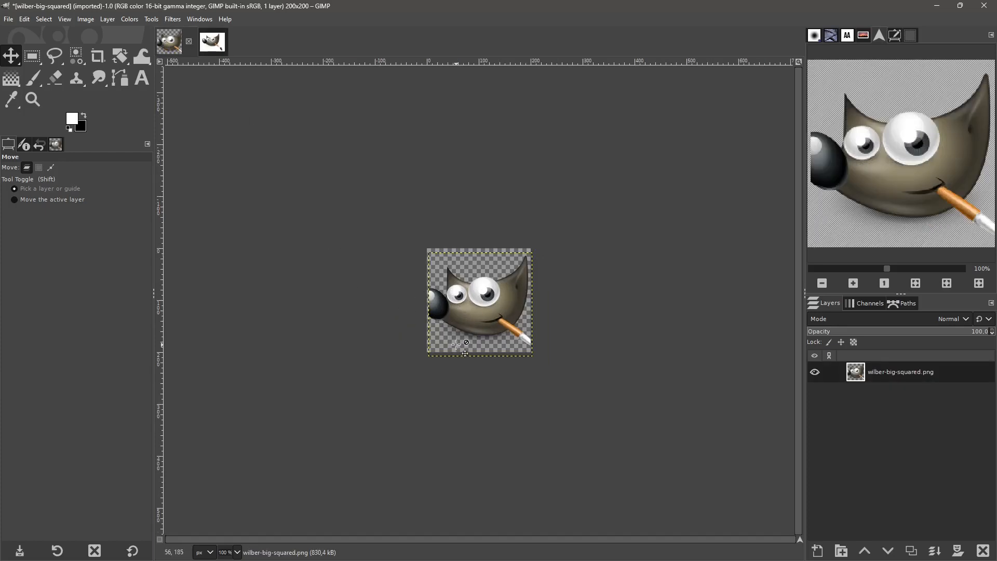
# Undo the recent moves of the wilber-big-squared.png layer
pyautogui.hotkey('ctrl', 'z')
pyautogui.hotkey('ctrl', 'z')
pyautogui.hotkey('ctrl', 'z')
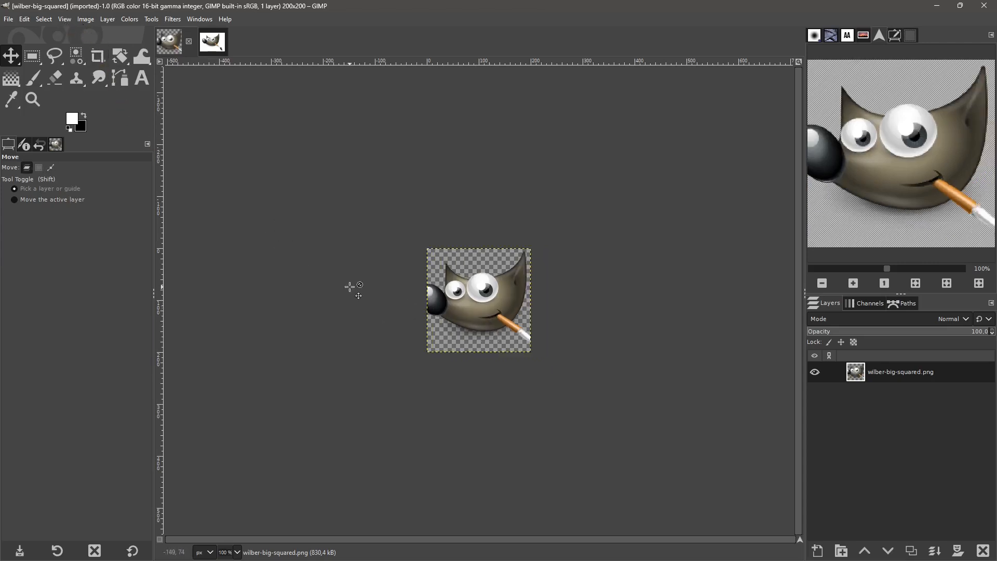
# Scale the wilber-big-squared image down to 100 × 100 pixels
pyautogui.scroll(2, 467, 334)
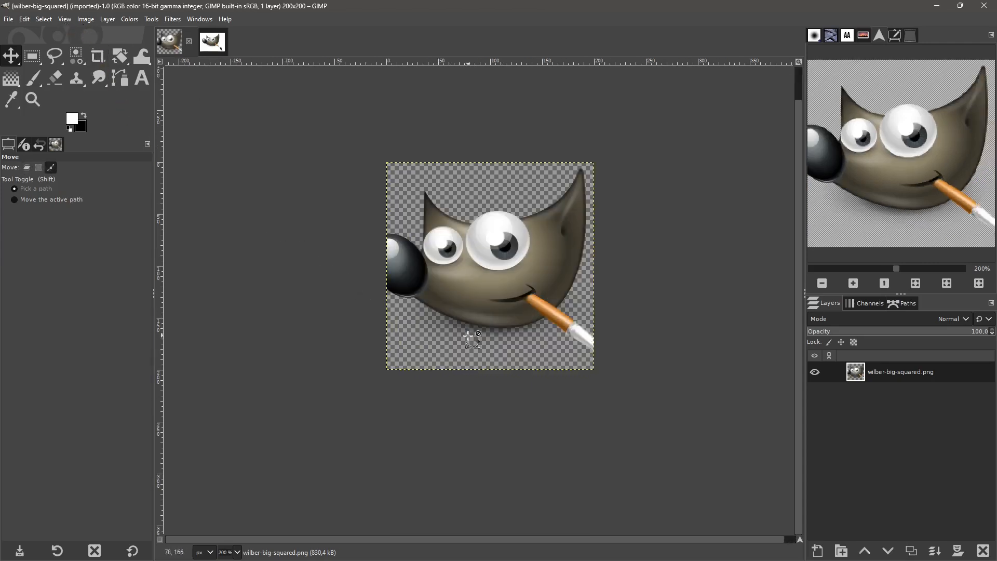
pyautogui.click(85, 19)
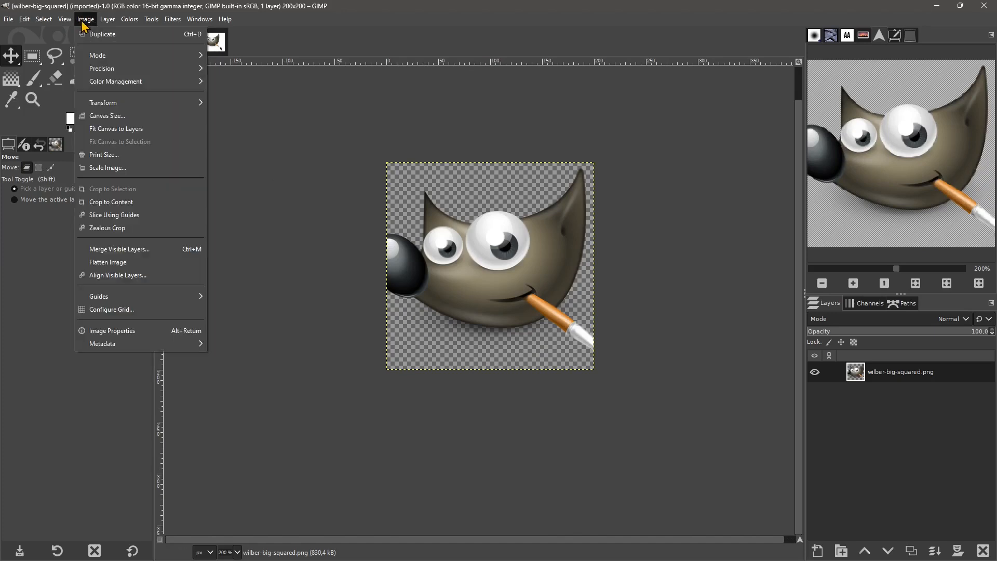
pyautogui.click(107, 168)
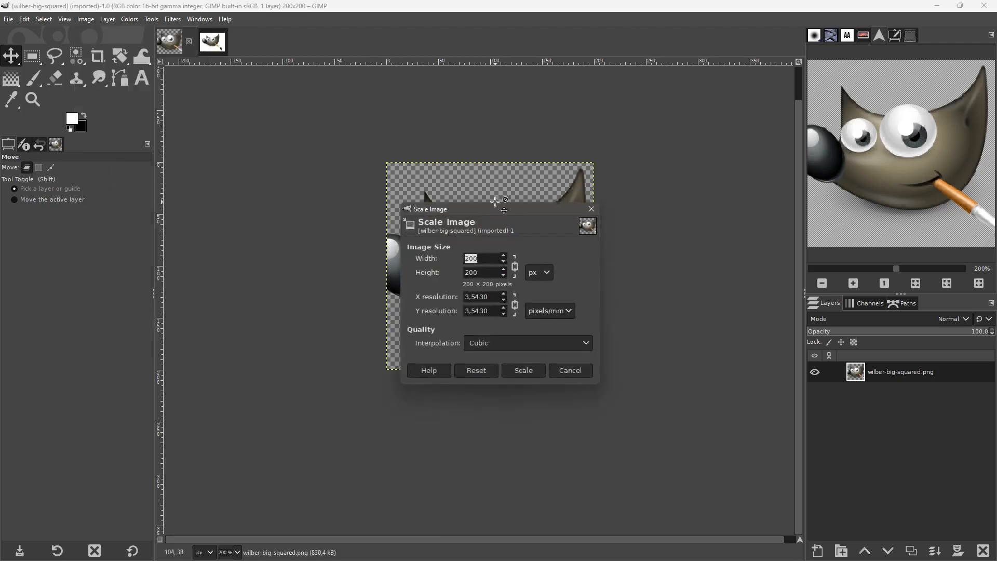
pyautogui.moveTo(504, 210); pyautogui.dragTo(275, 174)
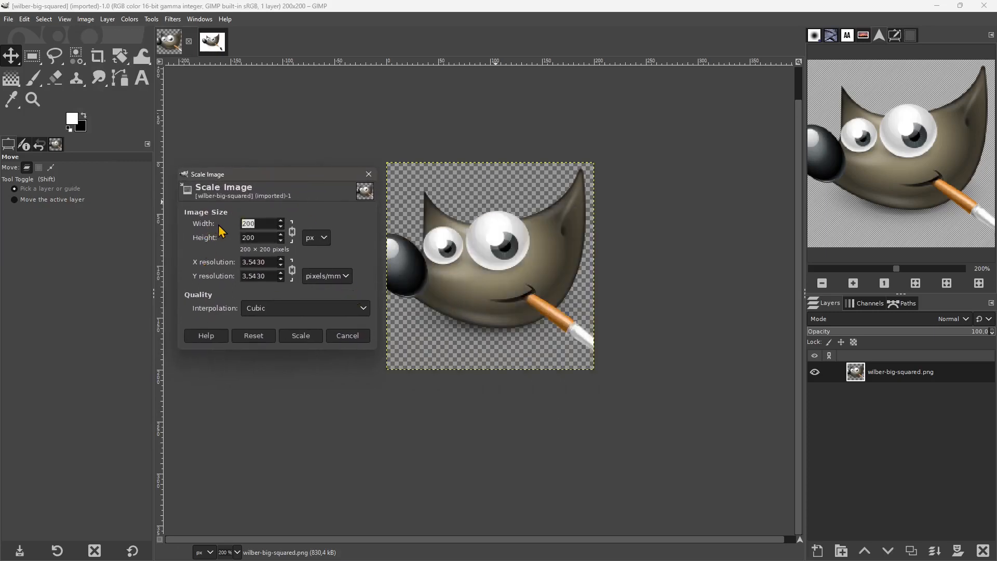
pyautogui.moveTo(263, 223); pyautogui.dragTo(202, 232)
pyautogui.write('1')
pyautogui.click(301, 336)
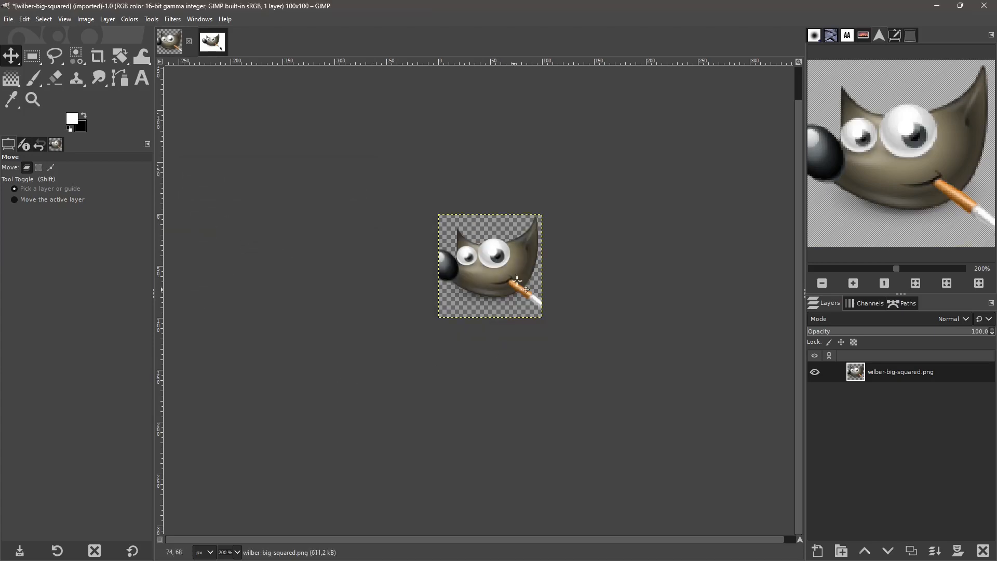
# Scale the reduced wilber-big-squared image up to 300 × 300 pixels
pyautogui.scroll(3, 512, 258)
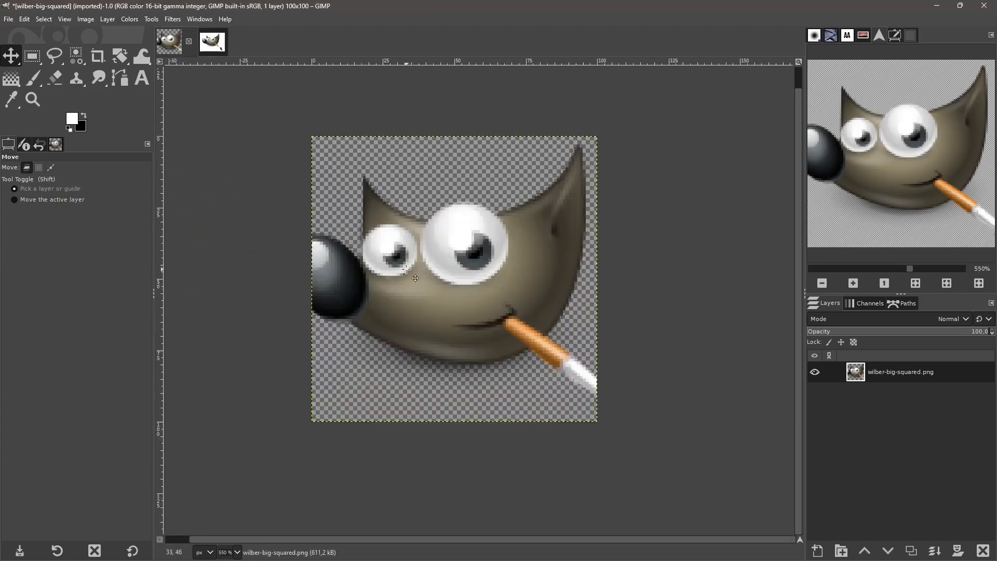
pyautogui.scroll(1, 413, 267)
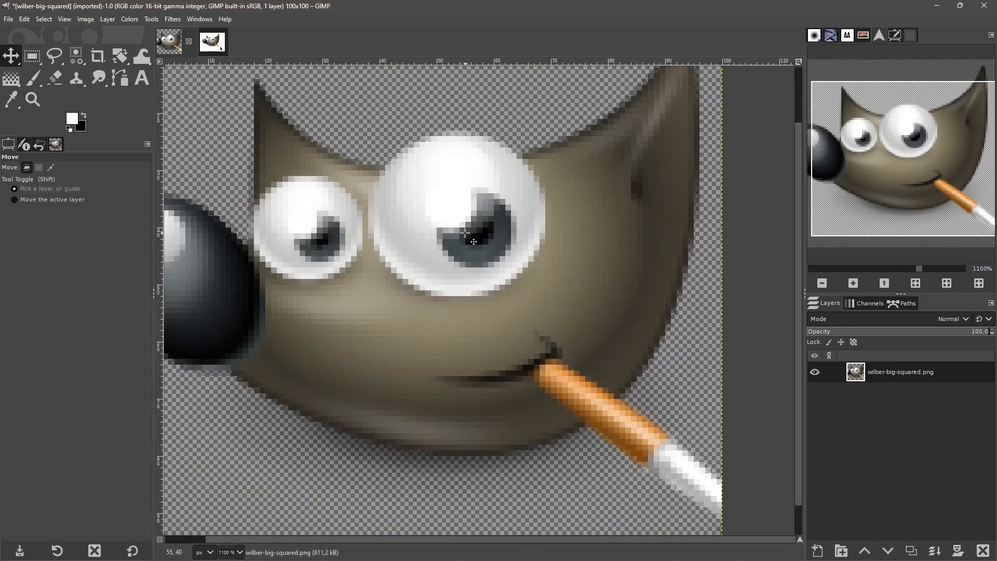
pyautogui.scroll(-3, 439, 269)
pyautogui.scroll(3, 439, 269)
pyautogui.scroll(-2, 415, 322)
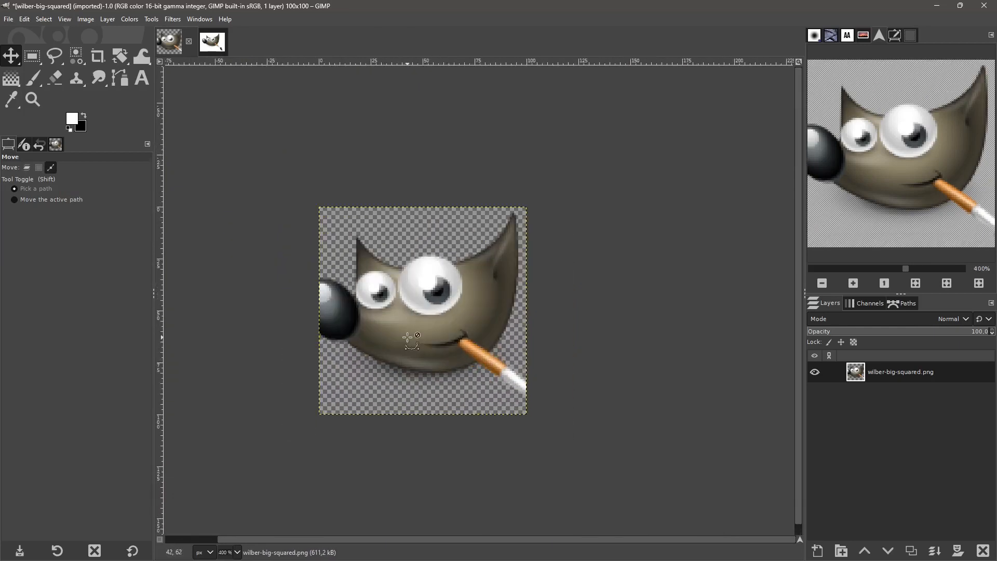
pyautogui.click(94, 21)
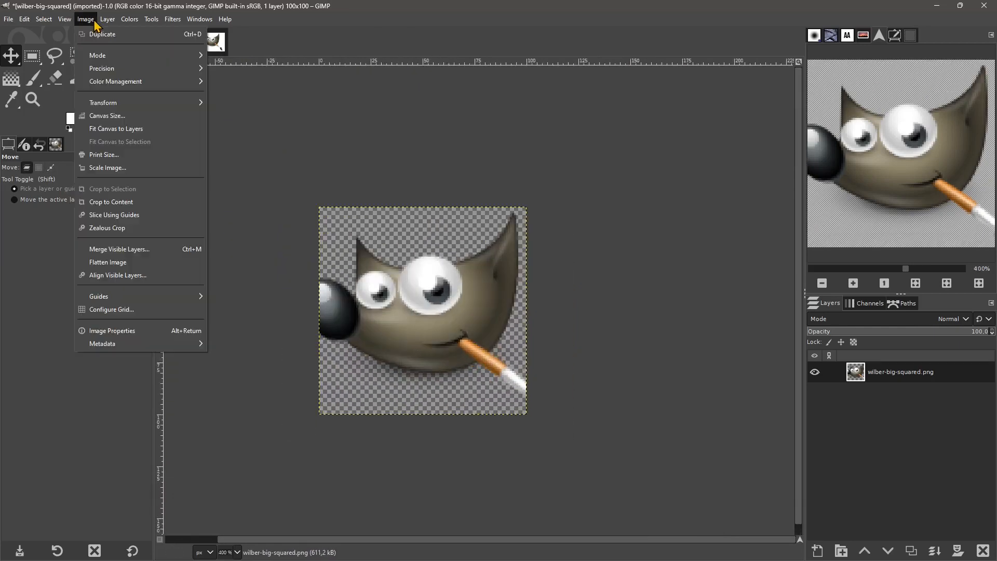
pyautogui.click(107, 167)
pyautogui.click(492, 259)
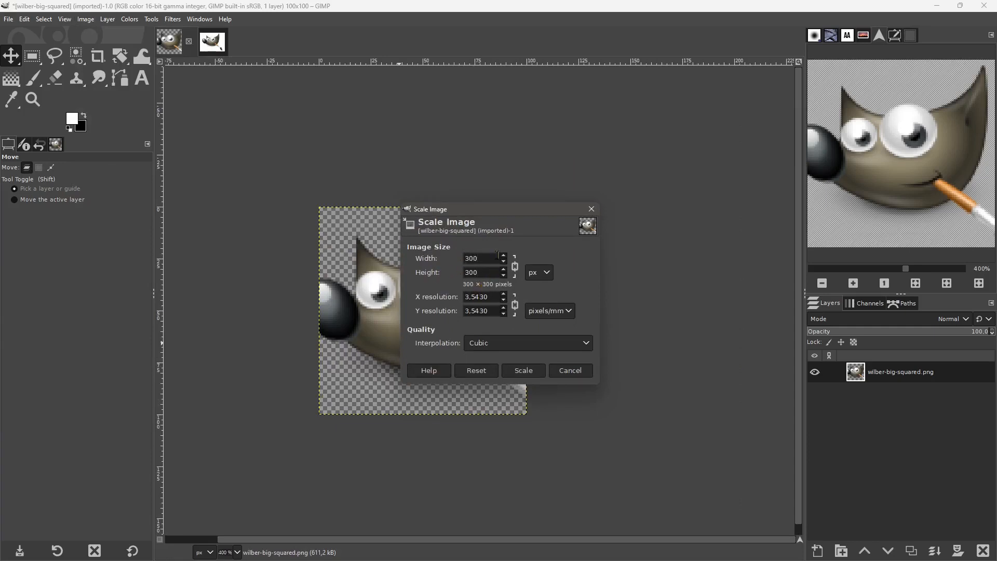
pyautogui.write('300')
pyautogui.click(520, 372)
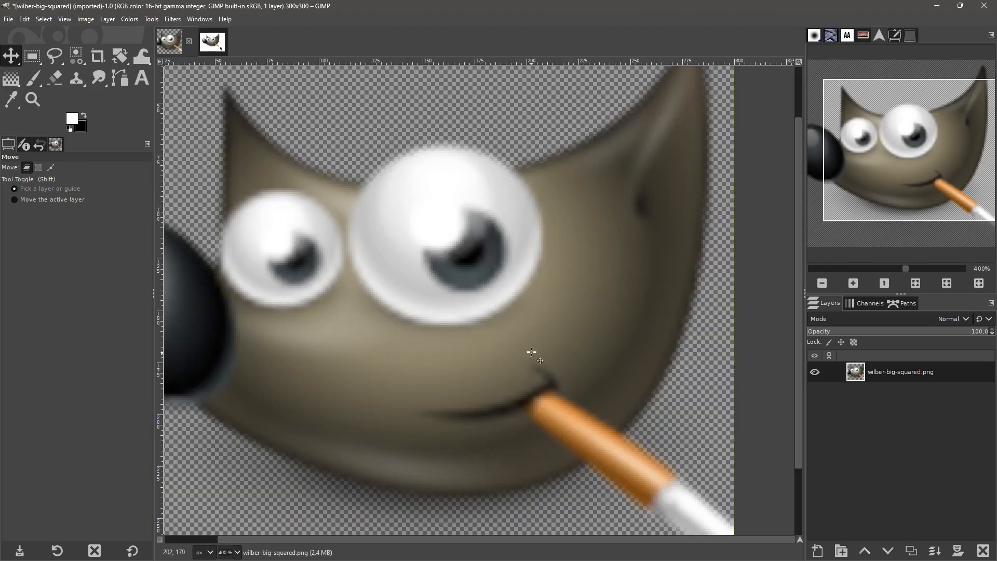
# Examine the edges and pixels of the enlarged image around the larger eye at magnifications up to 2300%, and return to 200%
pyautogui.press('alt')
pyautogui.scroll(-3, 541, 317)
pyautogui.scroll(6, 474, 280)
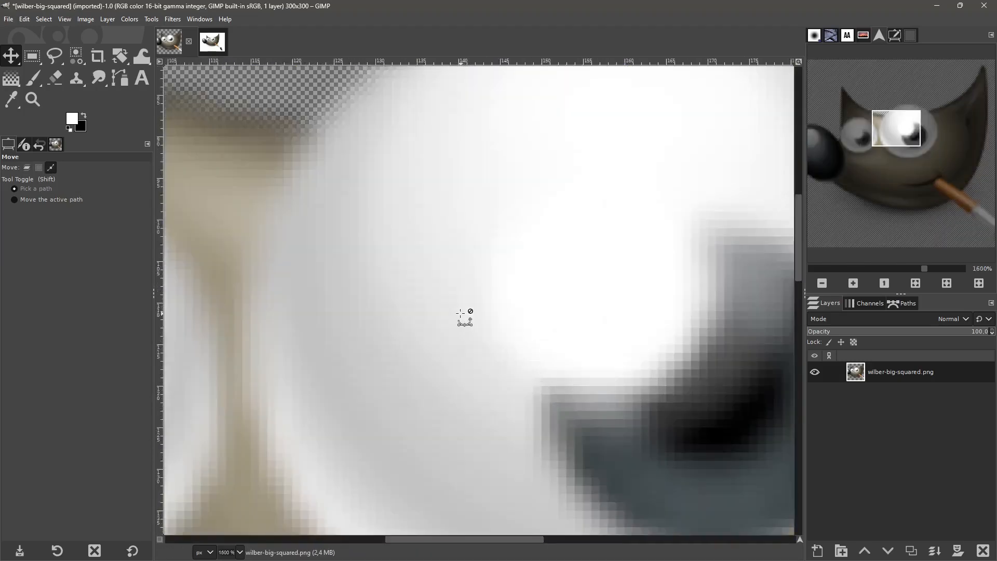
pyautogui.moveTo(668, 416); pyautogui.dragTo(452, 251)
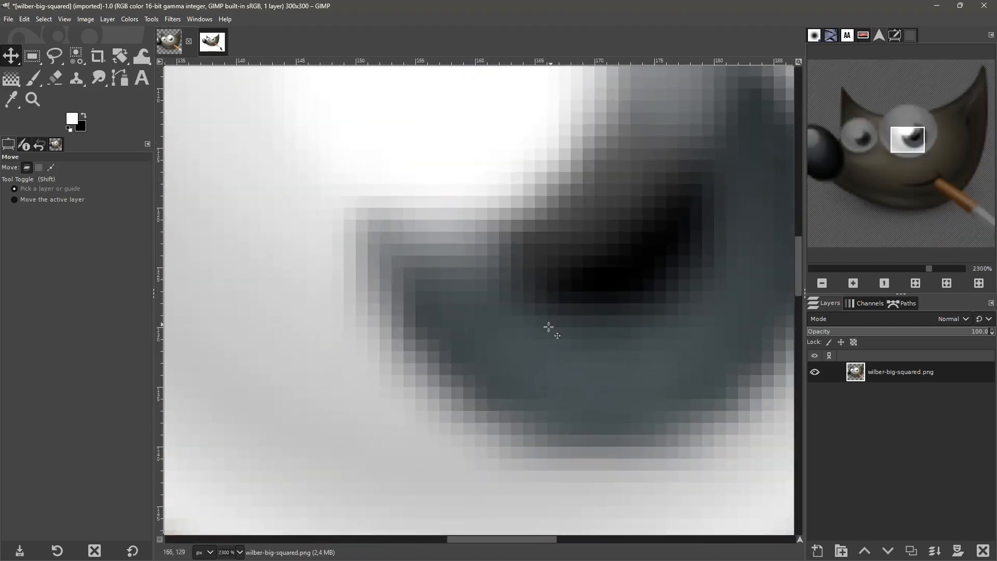
pyautogui.scroll(-4, 548, 327)
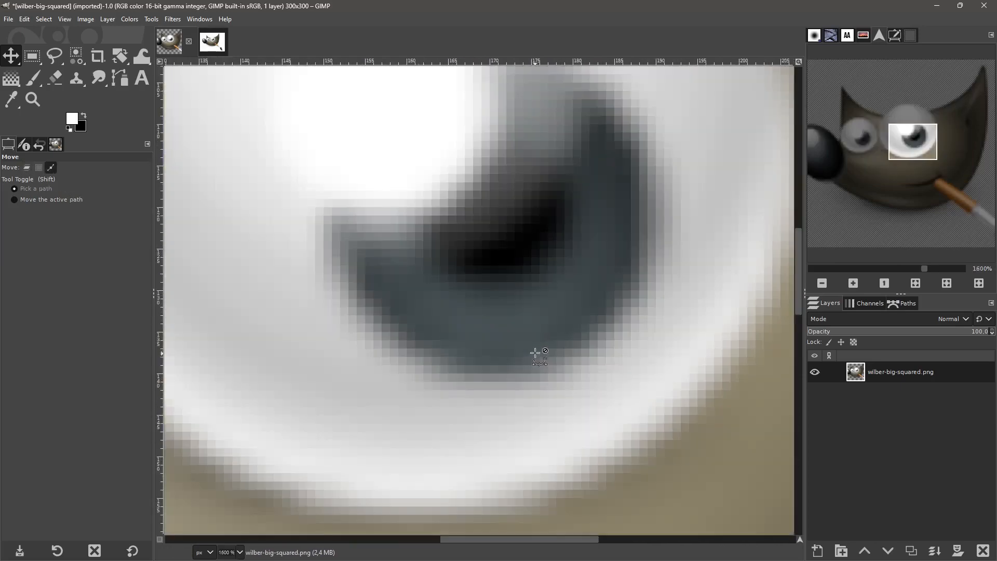
pyautogui.scroll(2, 534, 351)
pyautogui.scroll(-4, 512, 334)
pyautogui.scroll(-2, 452, 278)
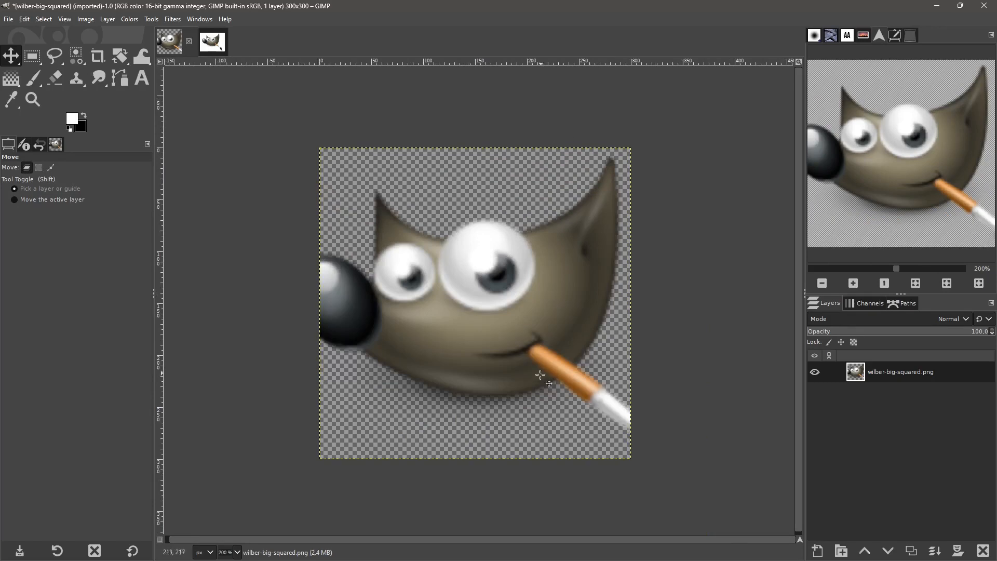
pyautogui.scroll(-1, 469, 371)
pyautogui.scroll(1, 471, 365)
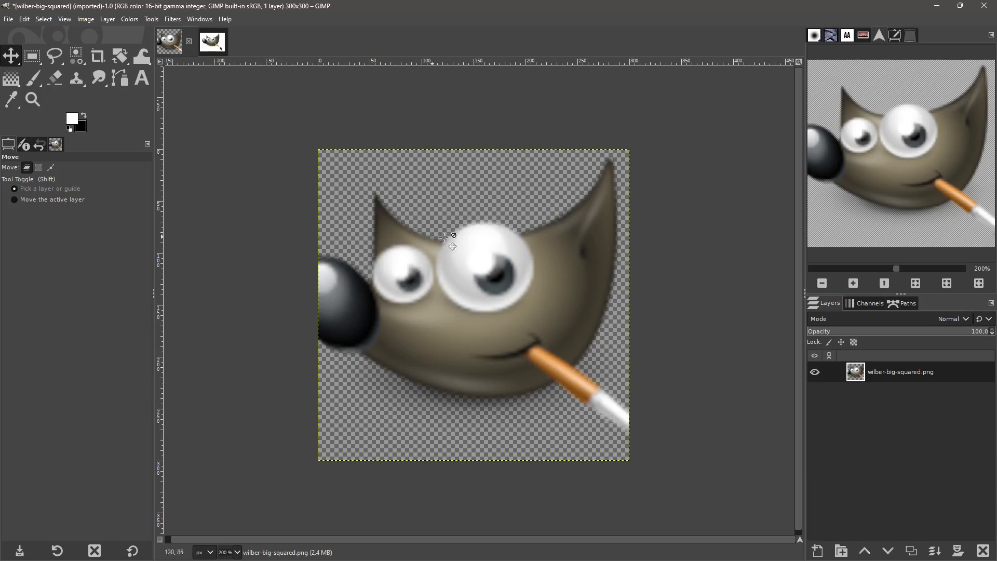
pyautogui.scroll(4, 454, 234)
pyautogui.scroll(-5, 454, 235)
pyautogui.scroll(1, 454, 235)
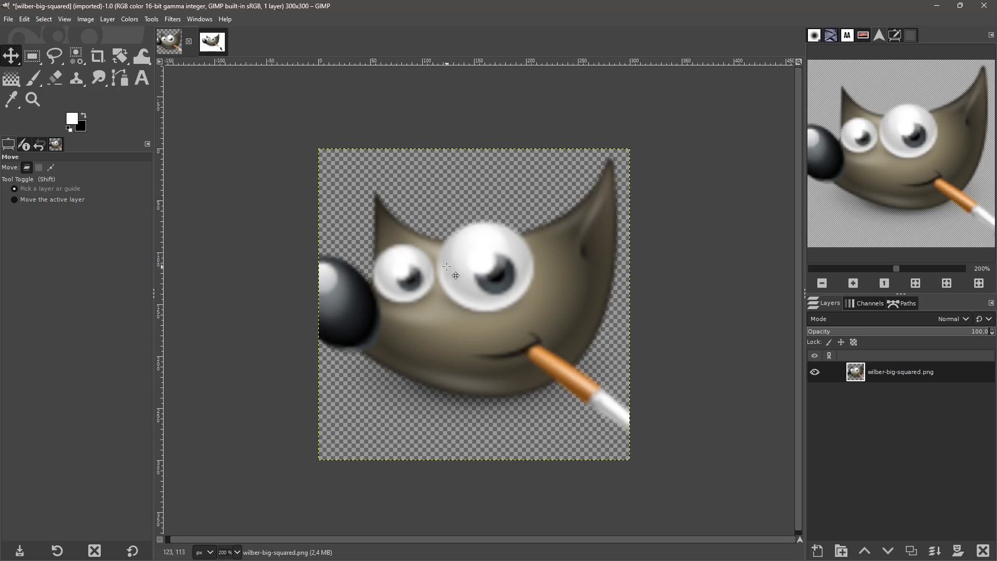
# Open the image scaling settings and review the Linear and Cubic interpolation options
pyautogui.click(87, 20)
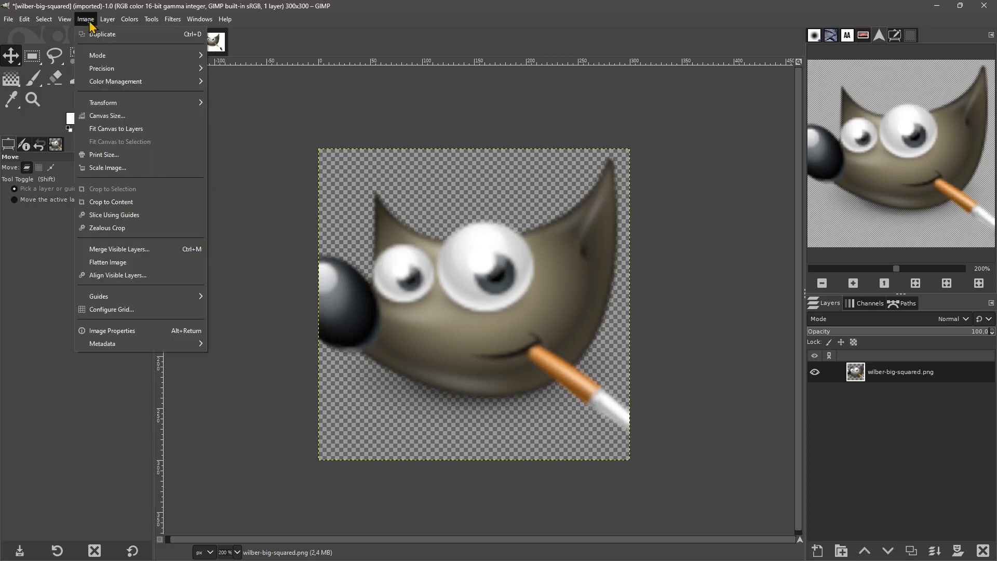
pyautogui.click(109, 167)
pyautogui.moveTo(470, 199); pyautogui.dragTo(280, 136)
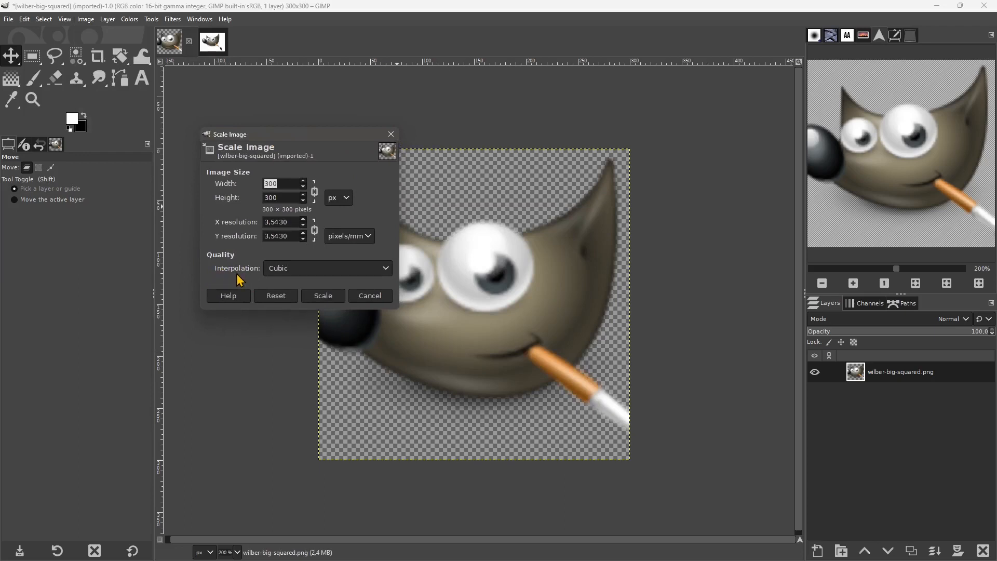
pyautogui.click(280, 272)
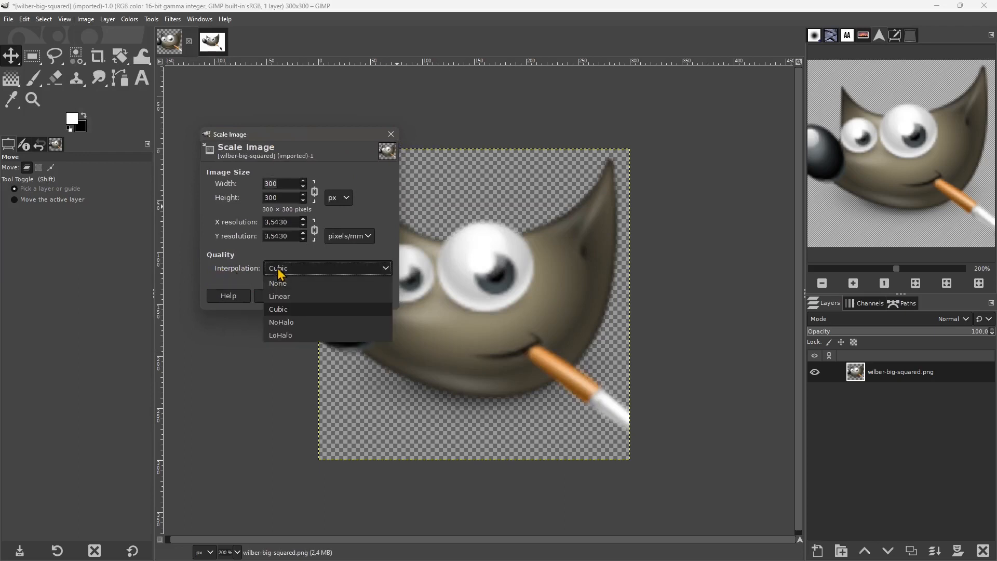
pyautogui.click(282, 296)
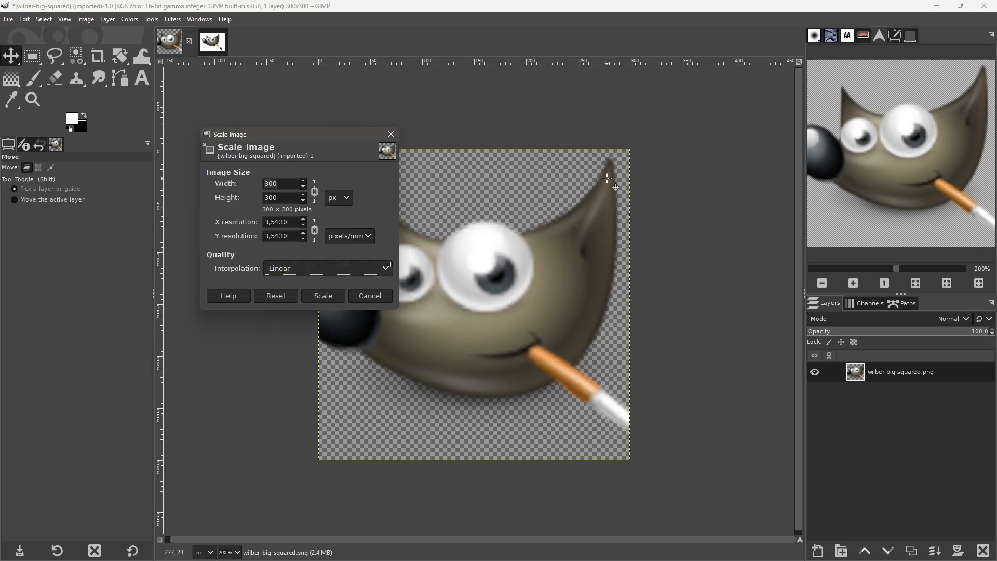
pyautogui.click(276, 269)
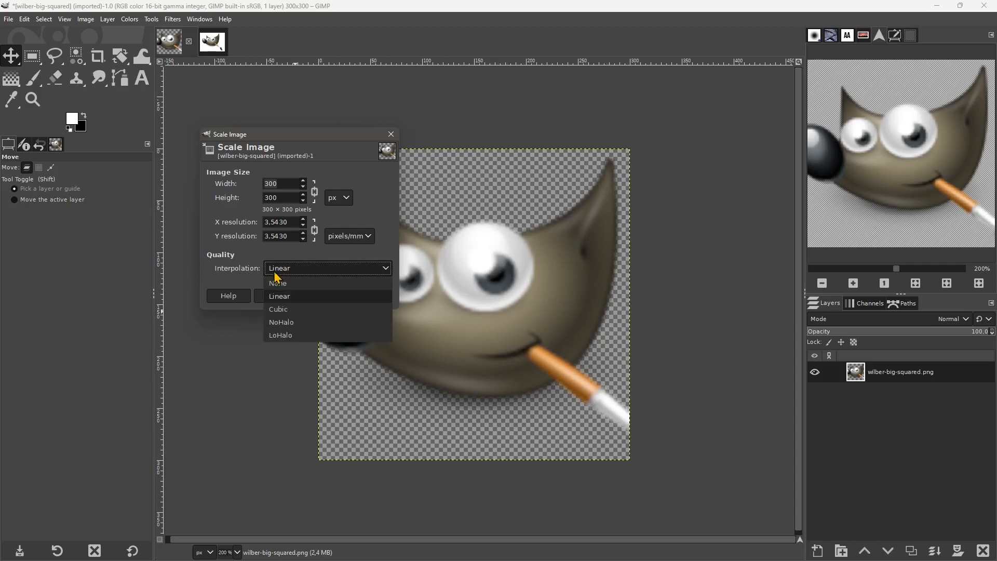
pyautogui.click(289, 313)
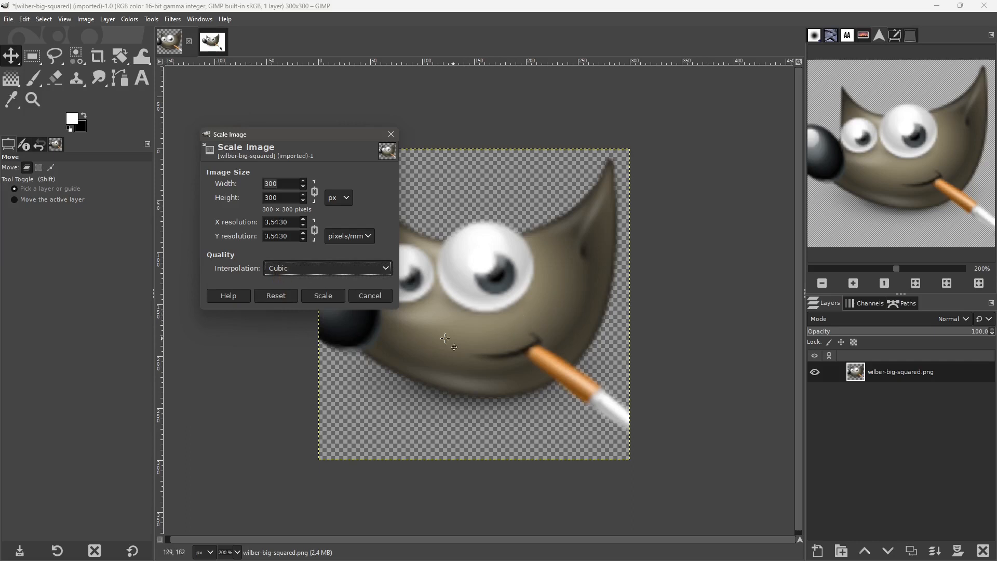
# Review the NoHalo and LoHalo interpolation options in the image scaling settings
pyautogui.click(279, 268)
pyautogui.click(290, 323)
pyautogui.click(287, 274)
pyautogui.click(276, 339)
pyautogui.click(282, 274)
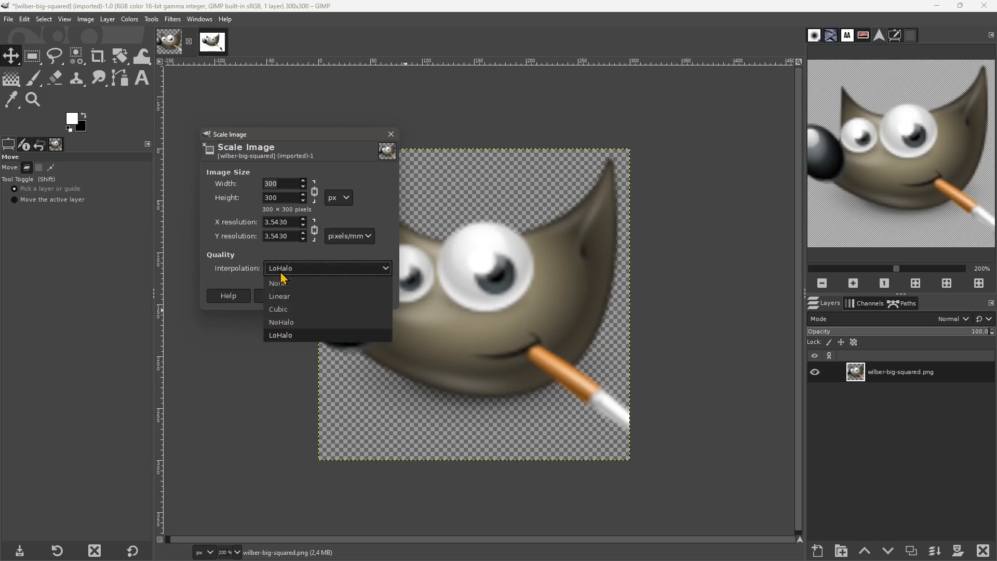
pyautogui.click(285, 333)
# Scale the image to 100 × 100 pixels with LoHalo interpolation, and undo the scaling
pyautogui.click(308, 275)
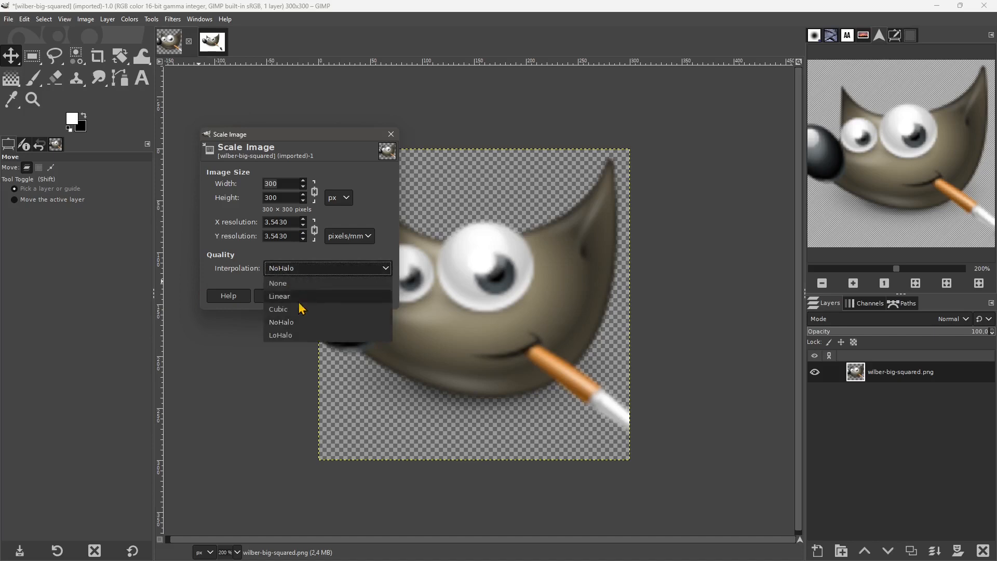
pyautogui.click(322, 335)
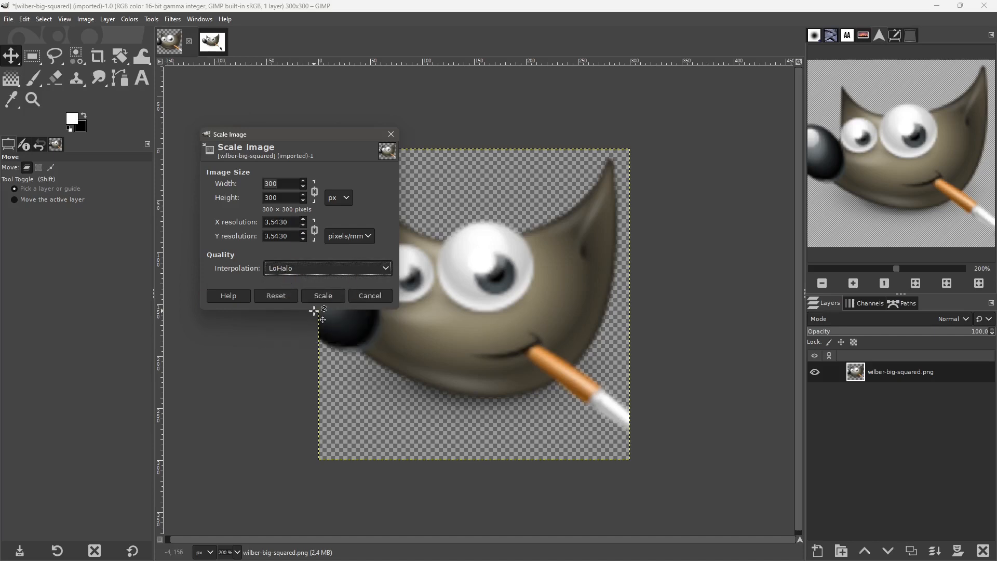
pyautogui.click(281, 185)
pyautogui.moveTo(282, 185); pyautogui.dragTo(192, 184)
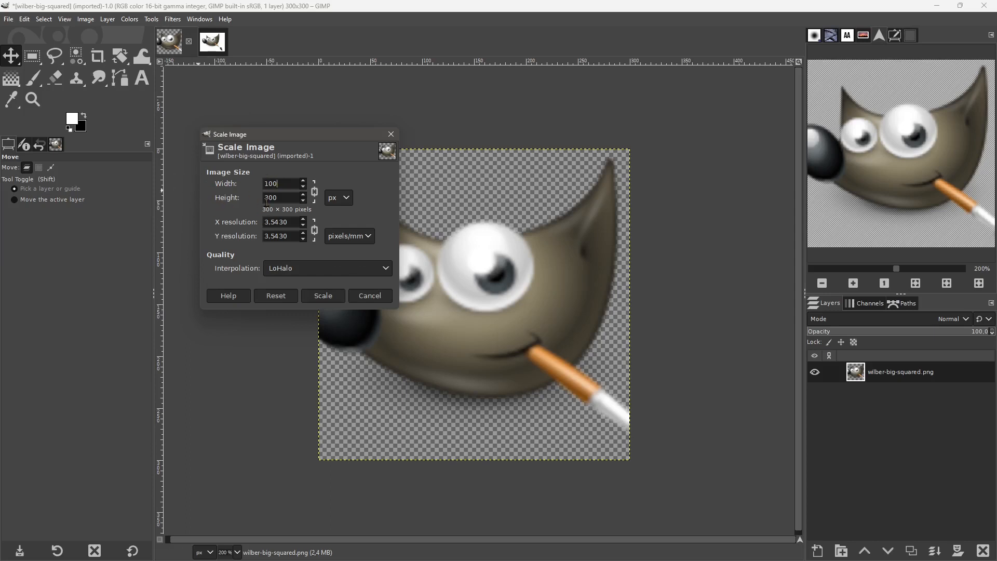
pyautogui.click(323, 296)
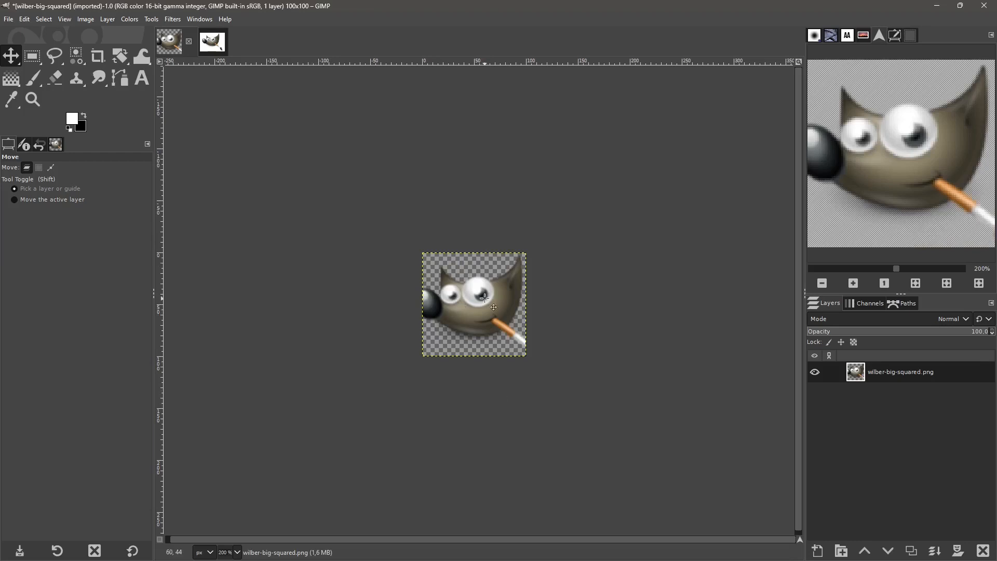
pyautogui.hotkey('ctrl', 'z')
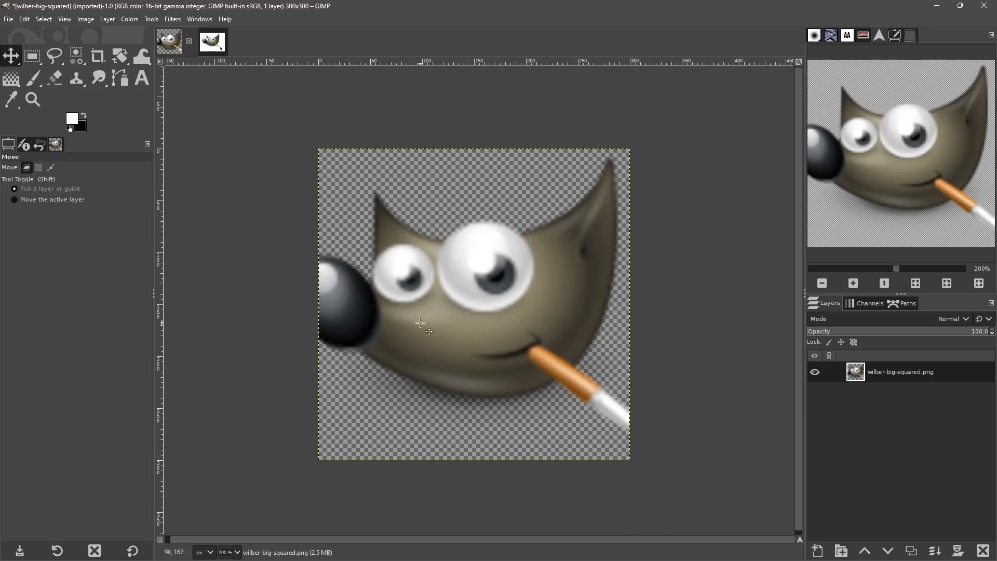
# View the image at 100% and rotate the view slightly counterclockwise
pyautogui.keyDown('ctrl'); pyautogui.scroll(-1, 466, 347); pyautogui.keyUp('ctrl')
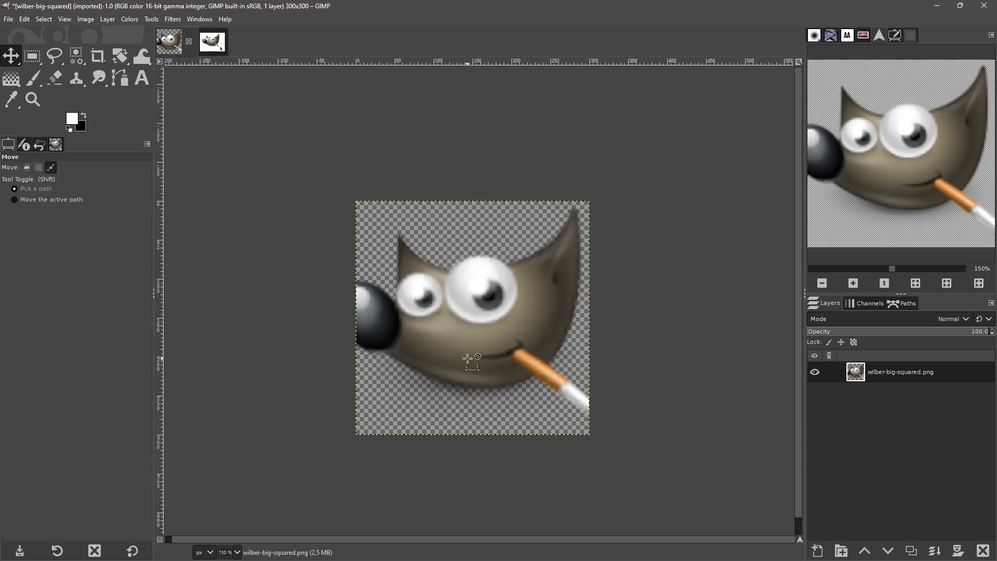
pyautogui.keyDown('ctrl'); pyautogui.scroll(-1, 358, 353); pyautogui.keyUp('ctrl')
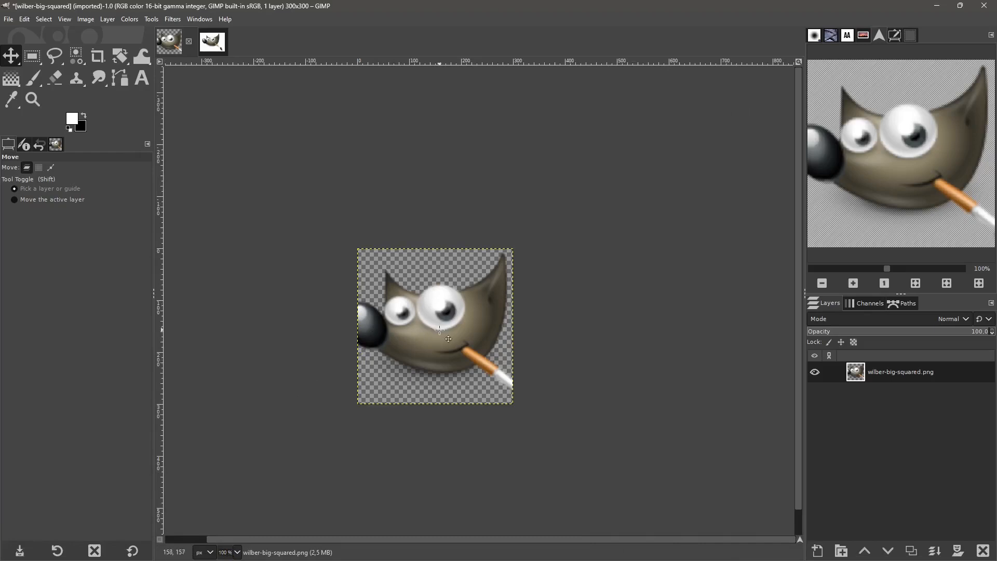
pyautogui.keyDown('shift'); pyautogui.moveTo(430, 347); pyautogui.dragTo(446, 334); pyautogui.keyUp('shift')
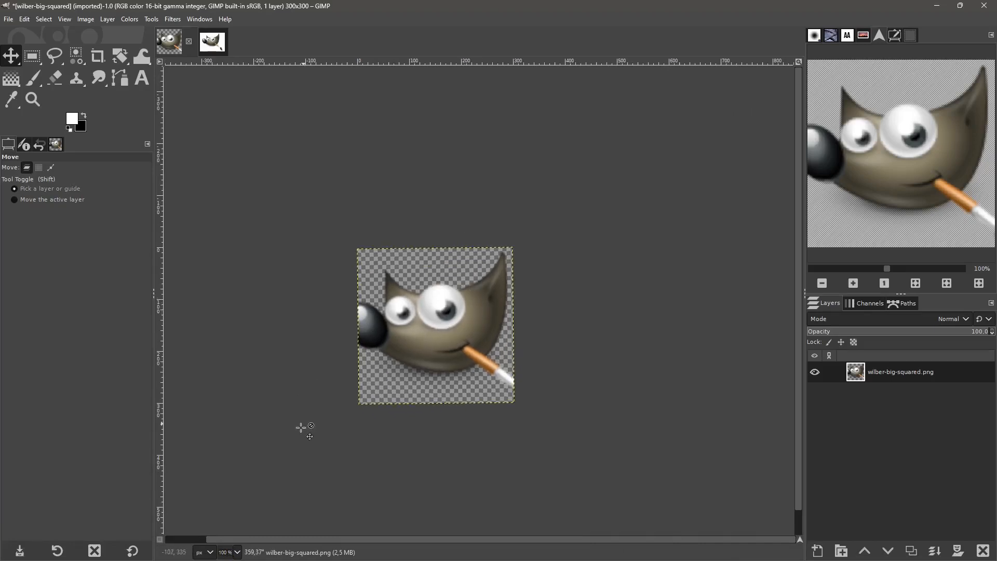
# Reset the view's rotation angle to 0 degrees
pyautogui.click(251, 552)
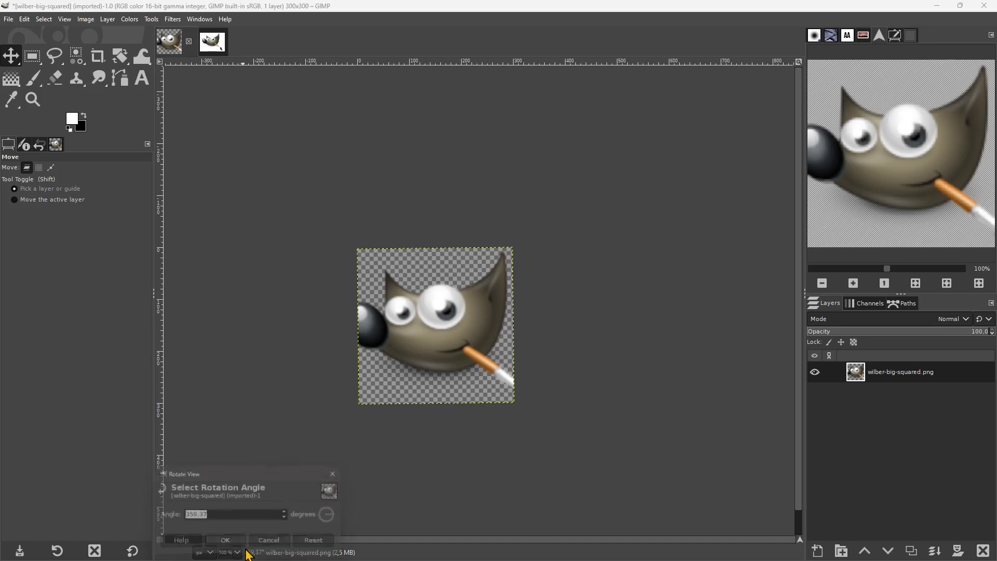
pyautogui.click(216, 515)
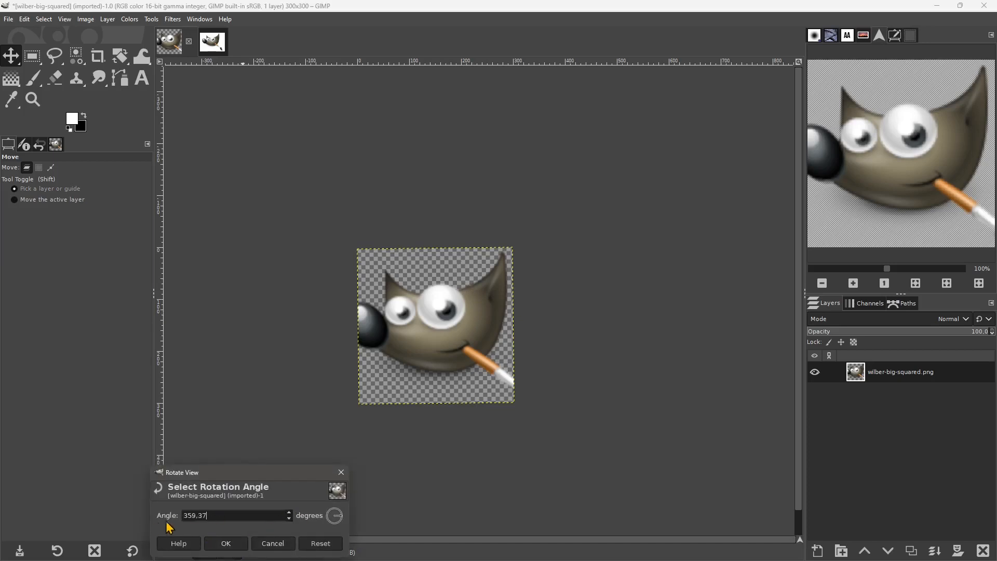
pyautogui.moveTo(188, 515); pyautogui.dragTo(197, 515)
pyautogui.press('BackSpace')
pyautogui.click(223, 543)
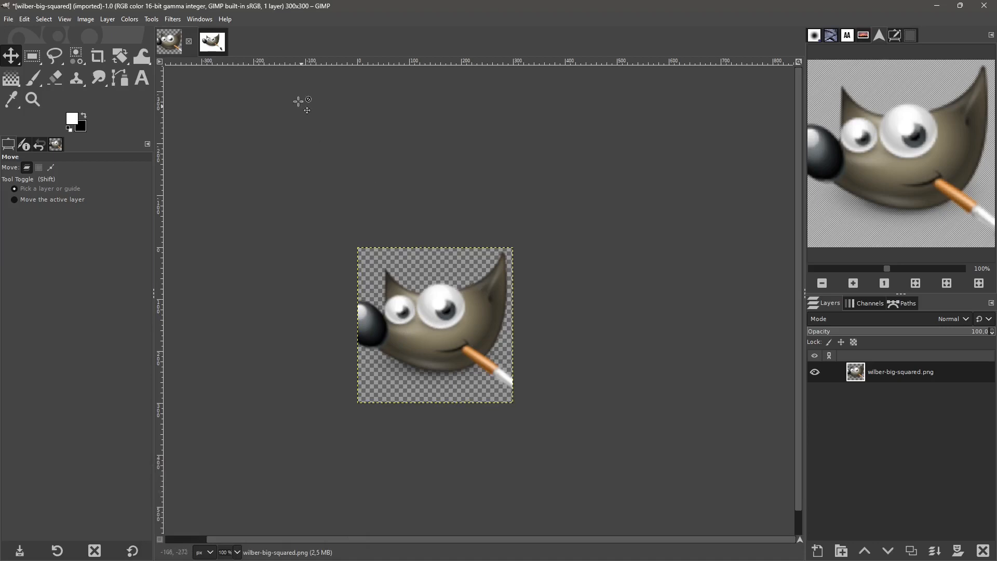
# Sharpen the layer with Unsharp Mask using radius 1.012, amount 2.476 and threshold 0.483
pyautogui.click(174, 20)
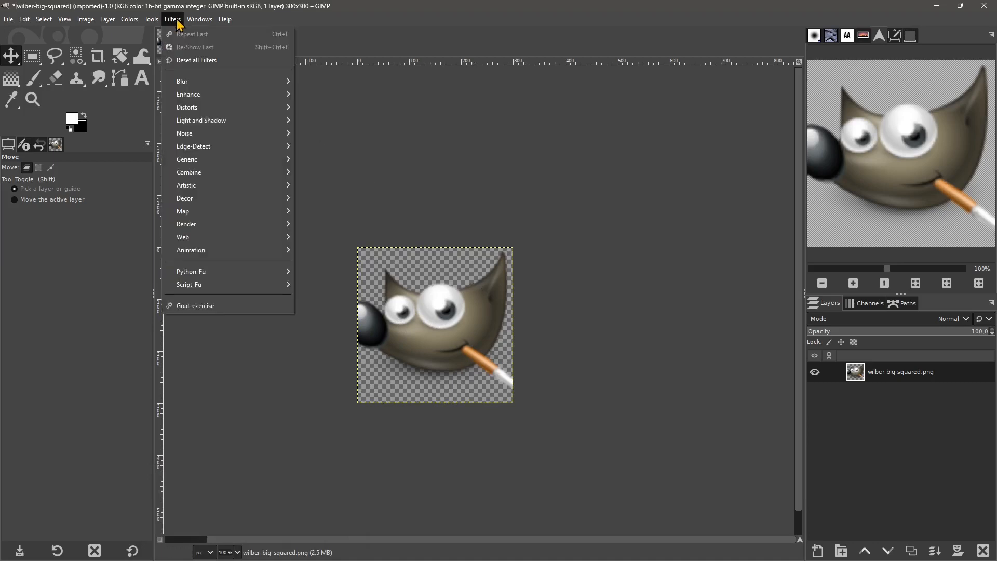
pyautogui.moveTo(201, 97)
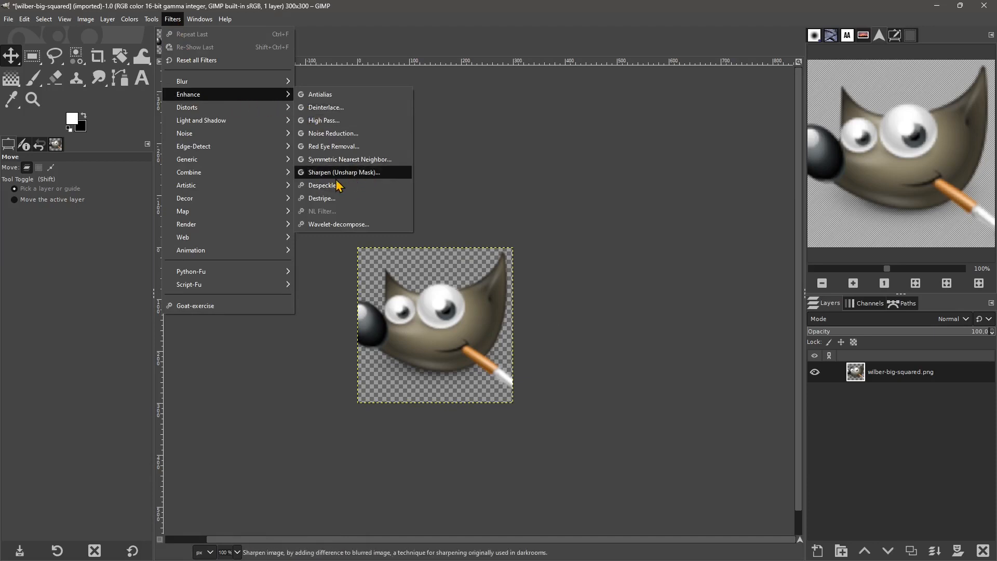
pyautogui.click(359, 176)
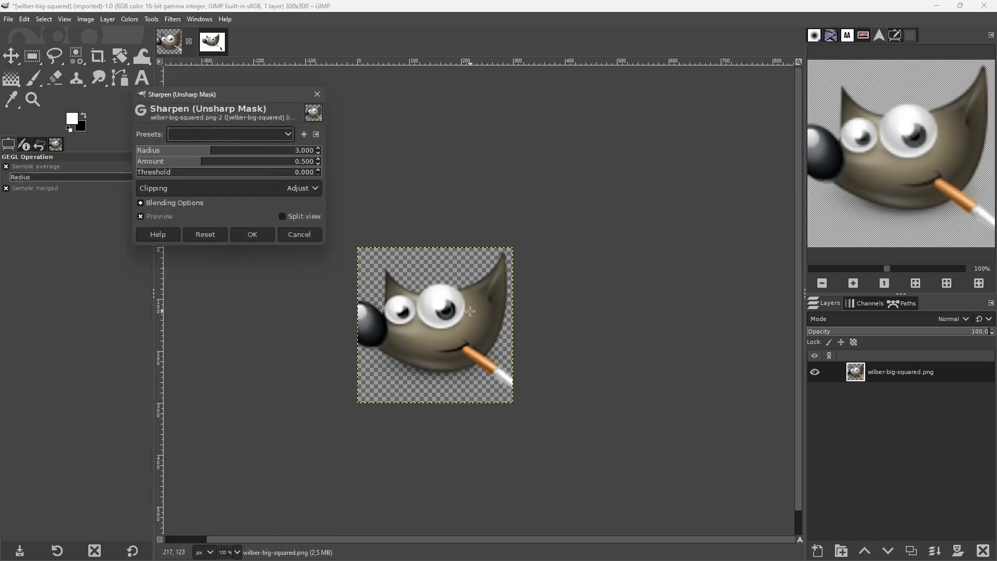
pyautogui.moveTo(214, 155); pyautogui.dragTo(190, 158)
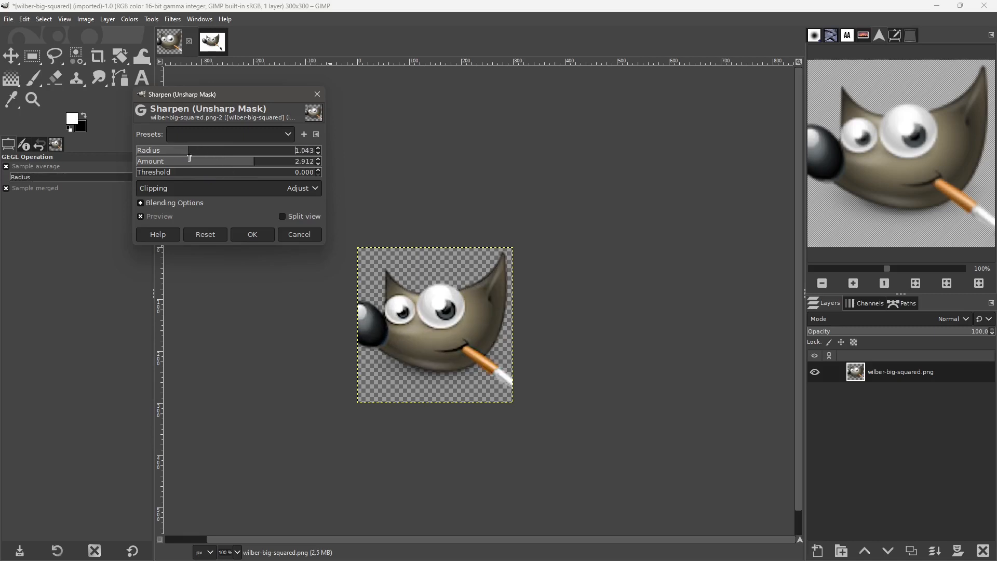
pyautogui.moveTo(252, 166)
pyautogui.mouseDown()
pyautogui.moveTo(186, 177)
pyautogui.moveTo(286, 180)
pyautogui.moveTo(220, 182)
pyautogui.moveTo(248, 181)
pyautogui.mouseUp()
pyautogui.moveTo(191, 156); pyautogui.dragTo(189, 202)
pyautogui.click(229, 175)
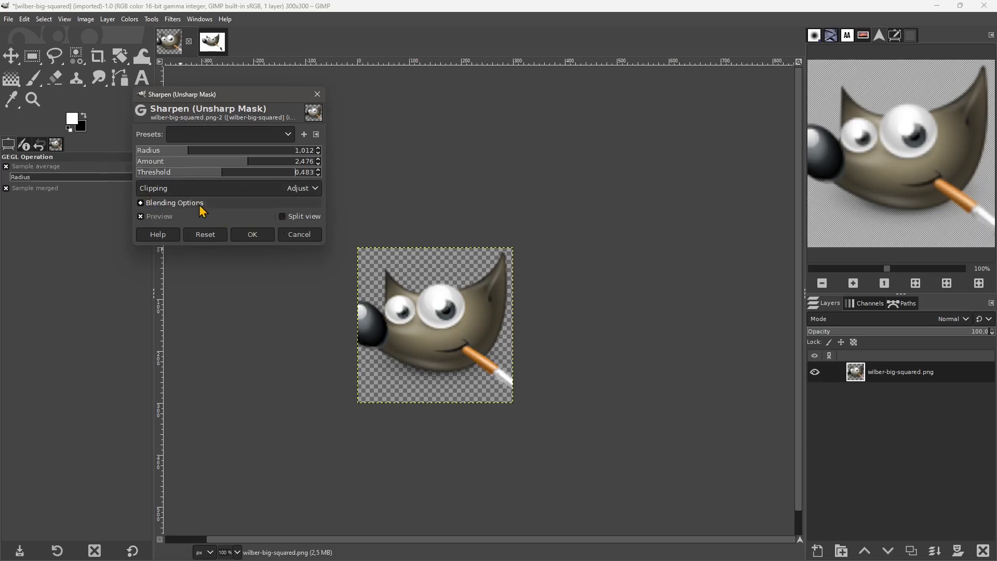
pyautogui.click(174, 203)
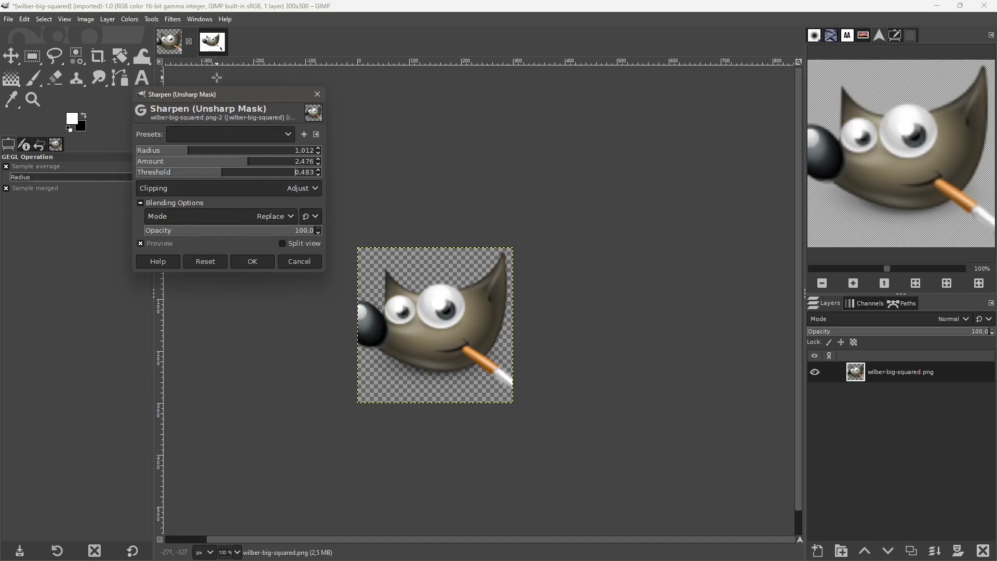
pyautogui.click(245, 264)
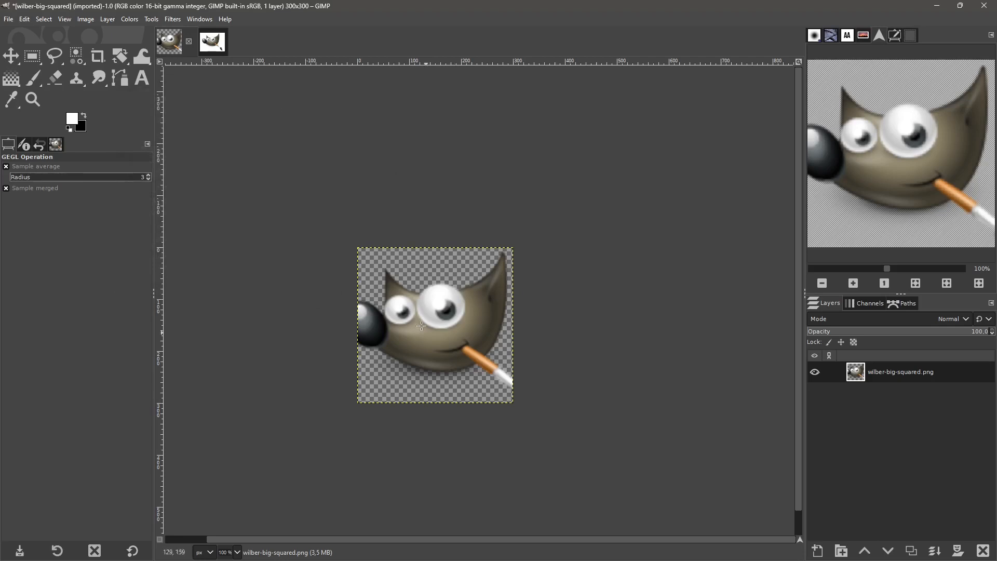
# Apply image scaling at 300 × 300 pixels with LoHalo interpolation
pyautogui.click(87, 20)
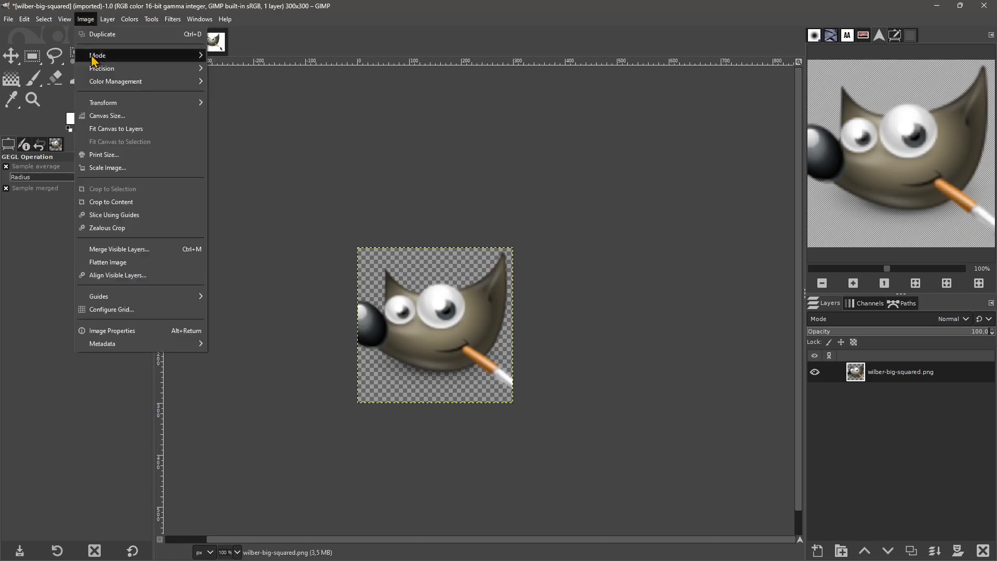
pyautogui.click(102, 167)
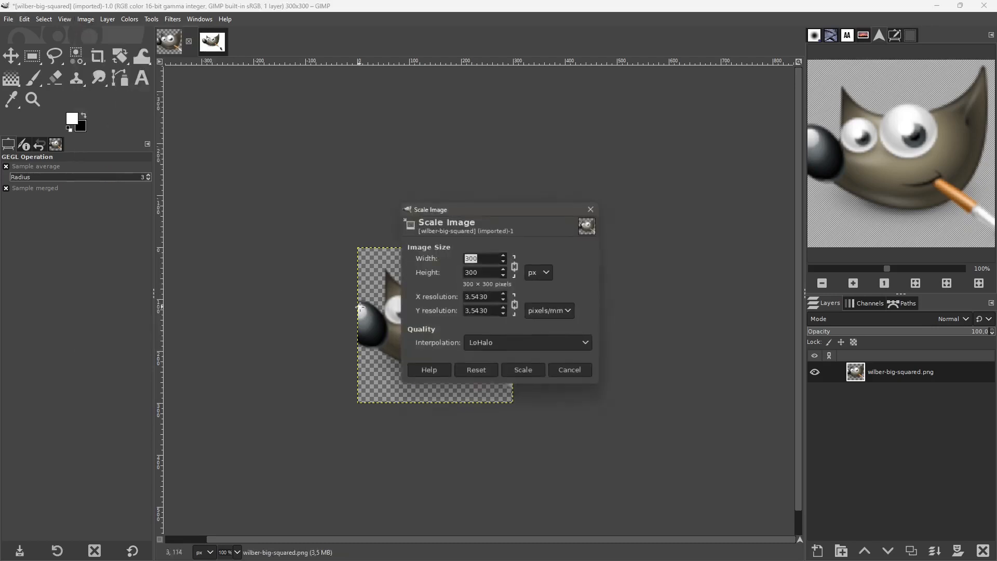
pyautogui.click(495, 347)
pyautogui.click(487, 386)
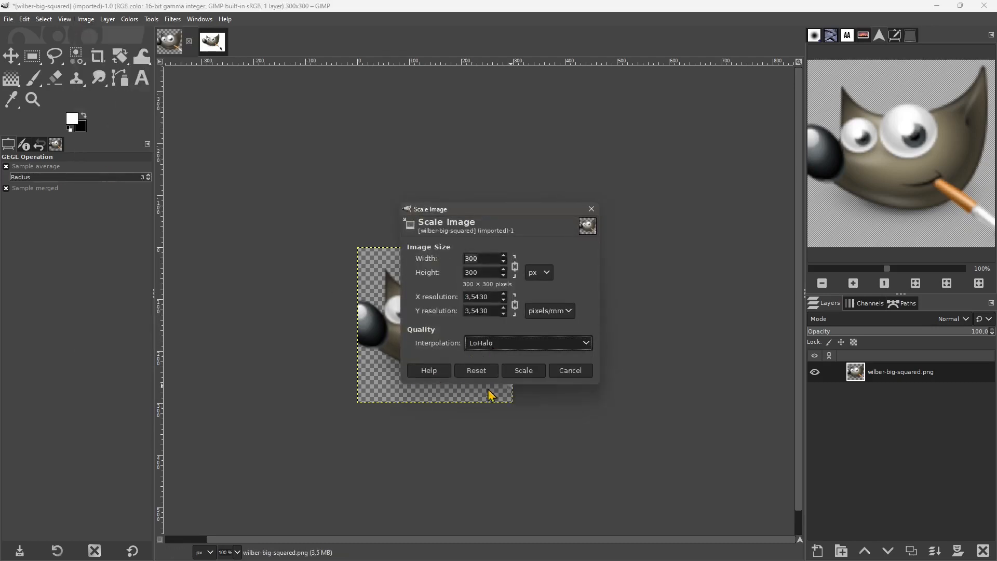
pyautogui.click(523, 370)
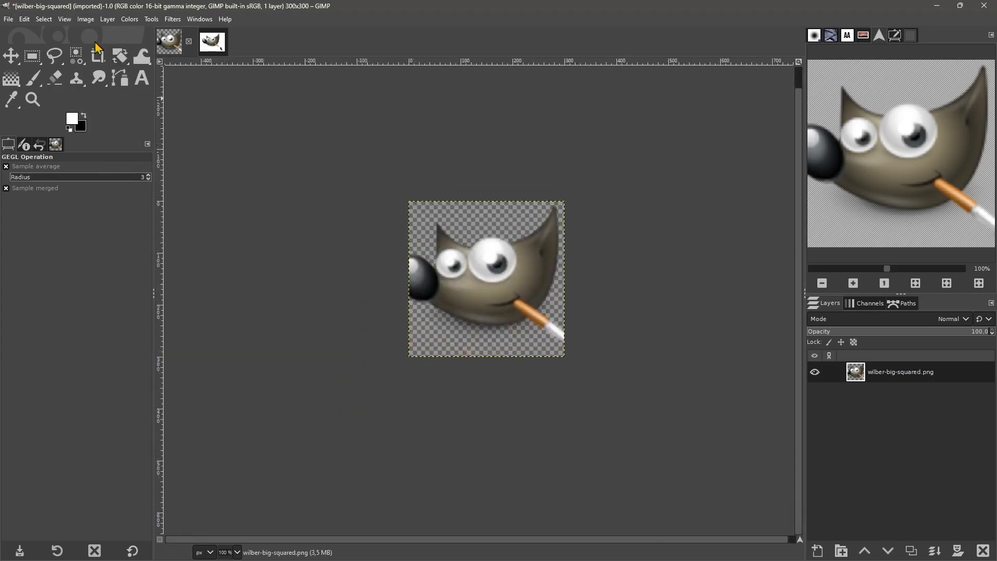
# Resize the canvas to 1000 × 500 pixels without resizing the layer
pyautogui.click(88, 20)
pyautogui.moveTo(62, 22)
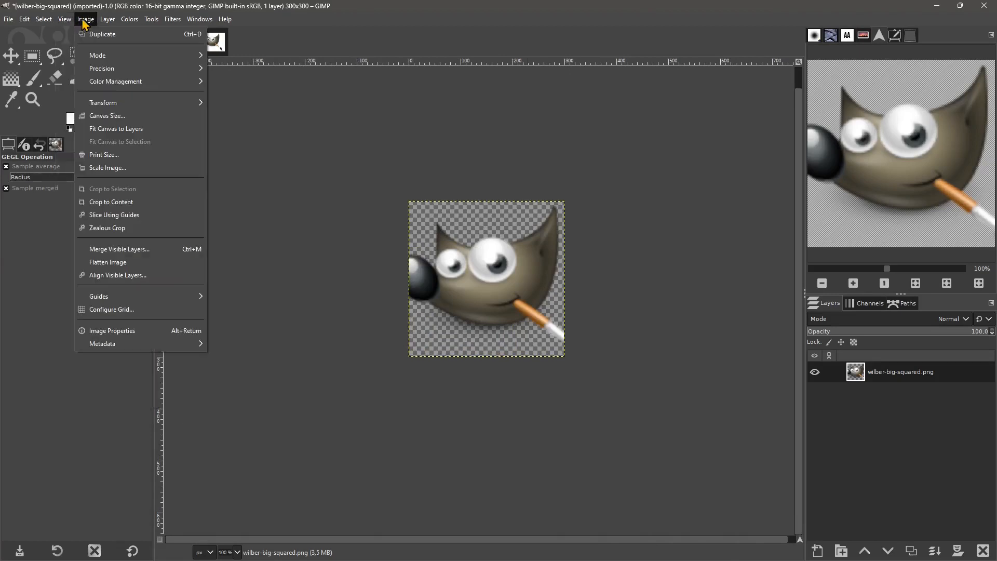
pyautogui.moveTo(151, 21)
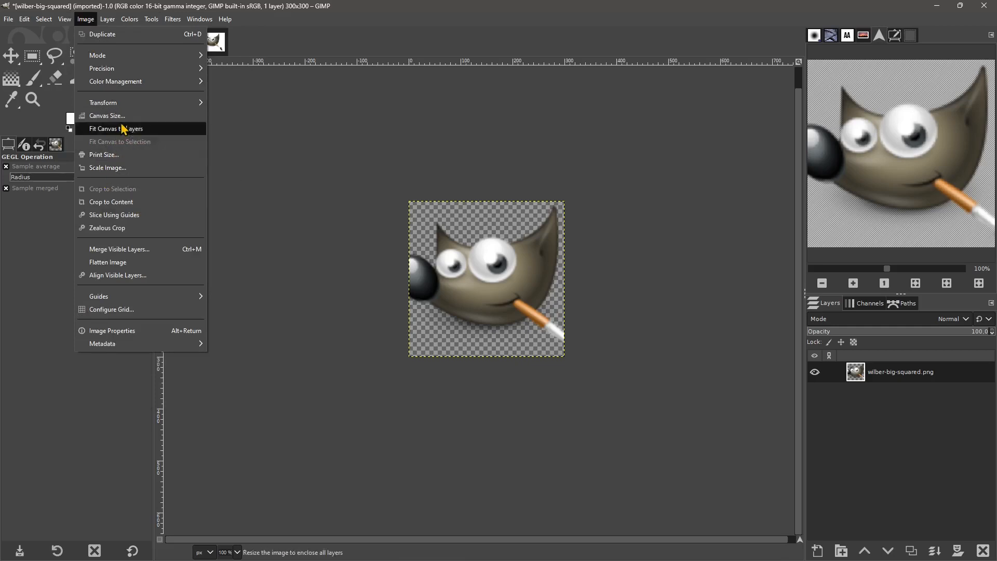
pyautogui.click(119, 116)
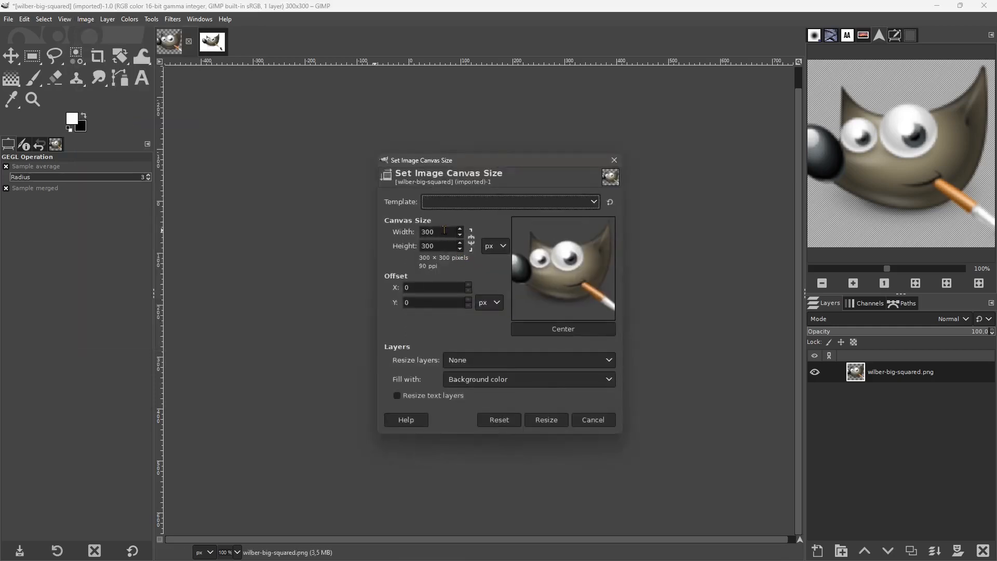
pyautogui.click(445, 231)
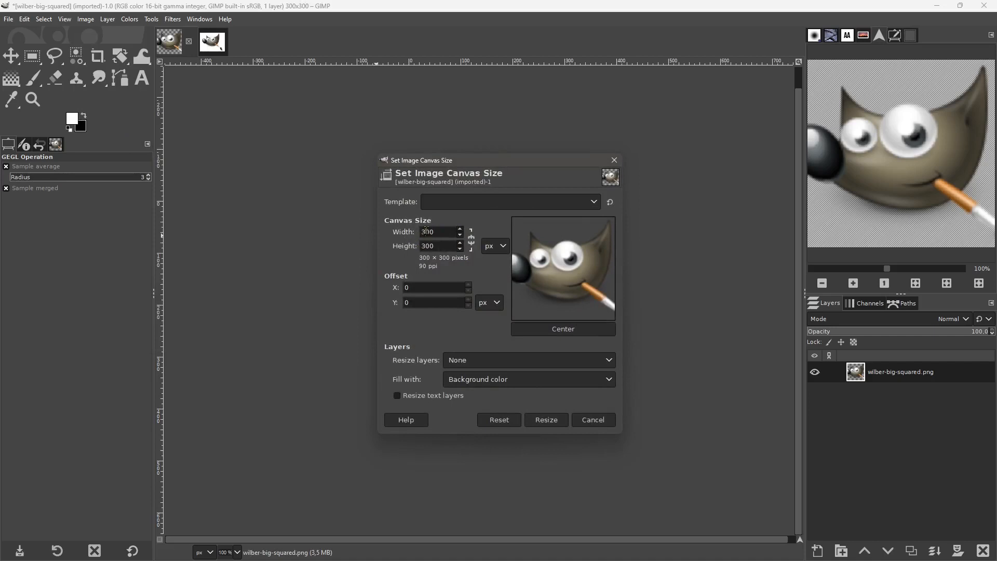
pyautogui.write('100')
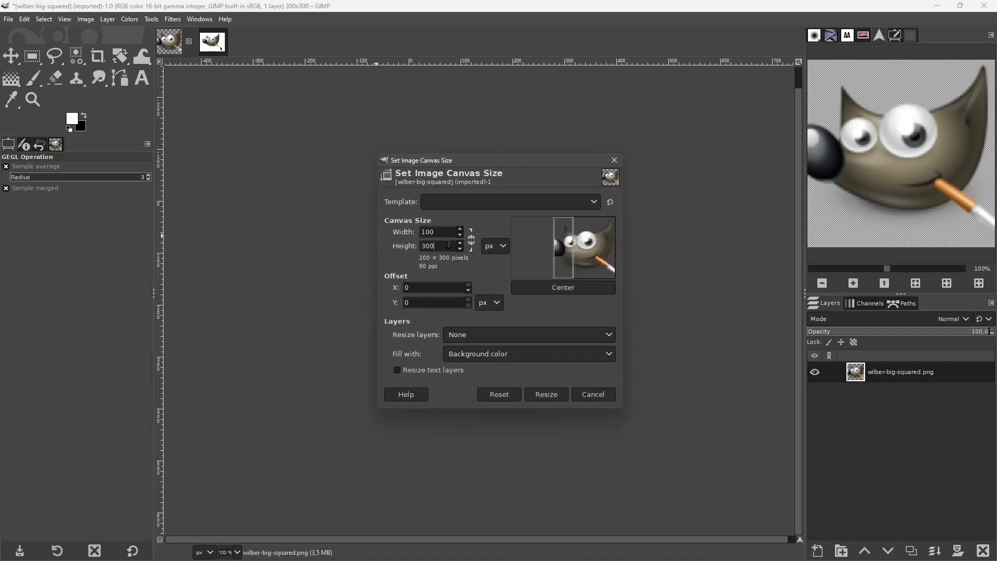
pyautogui.press('Tab')
pyautogui.write('500')
pyautogui.click(437, 231)
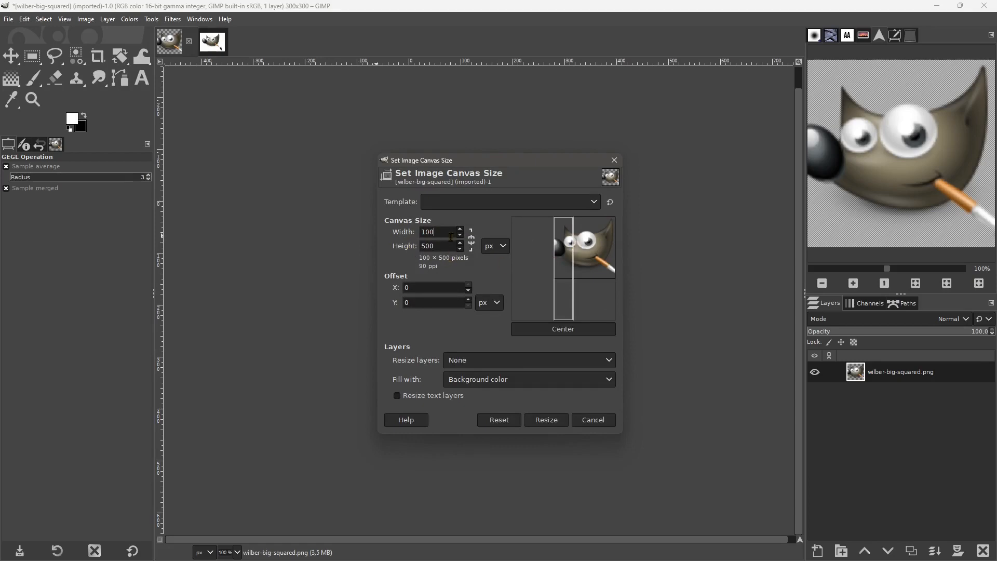
pyautogui.click(439, 244)
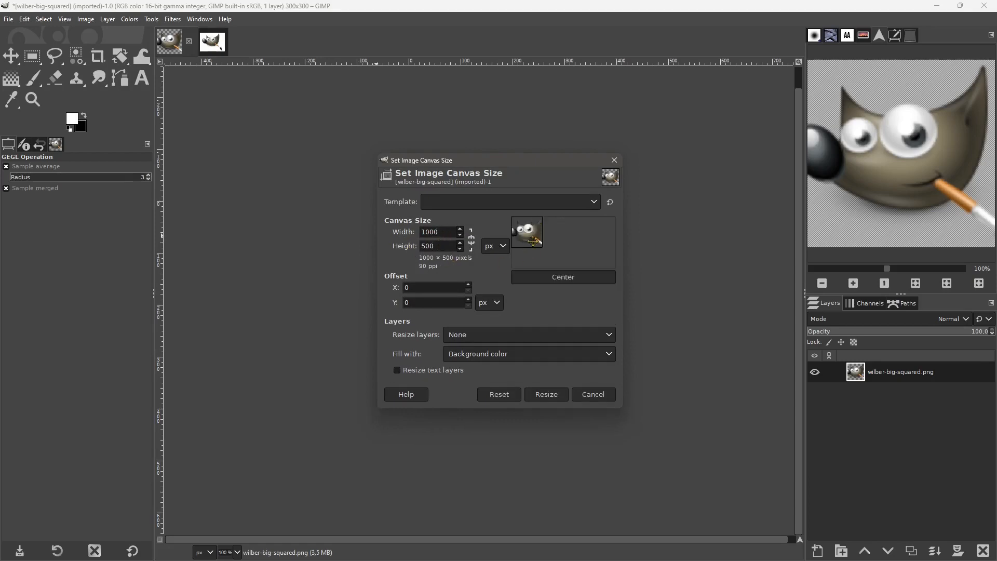
pyautogui.click(544, 394)
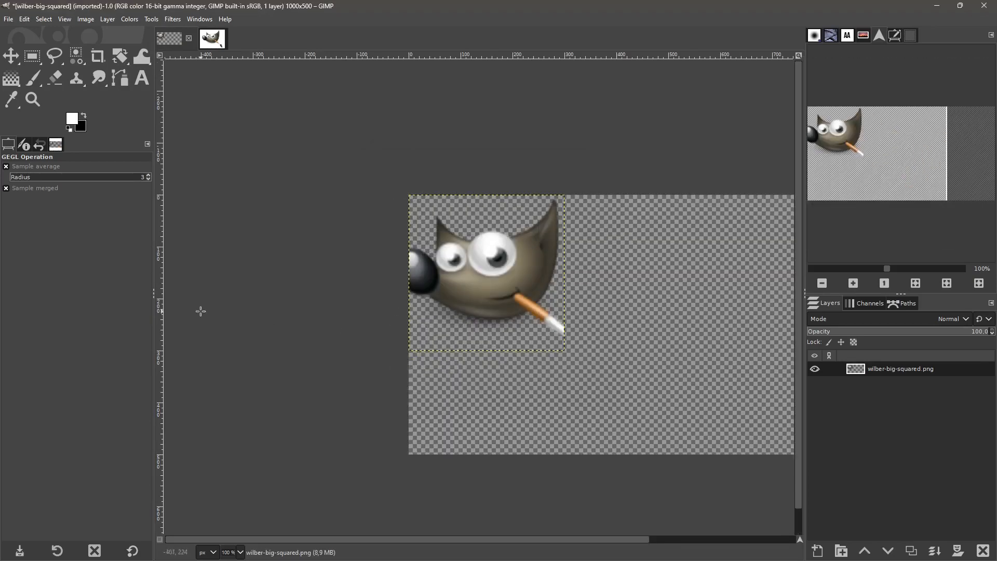
# Move the character layer from the corner to the middle of the enlarged canvas
pyautogui.scroll(-2, 253, 312)
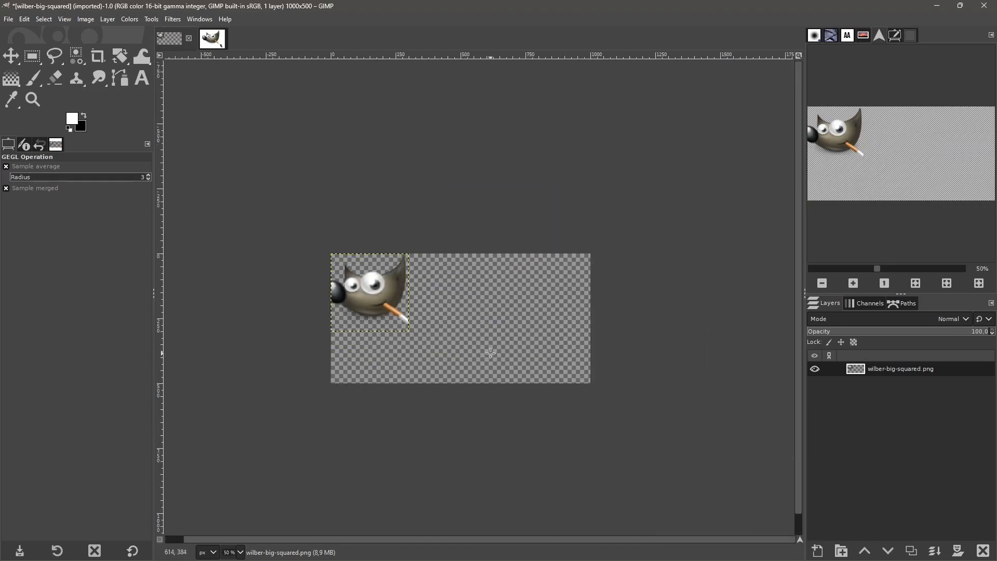
pyautogui.scroll(1, 490, 354)
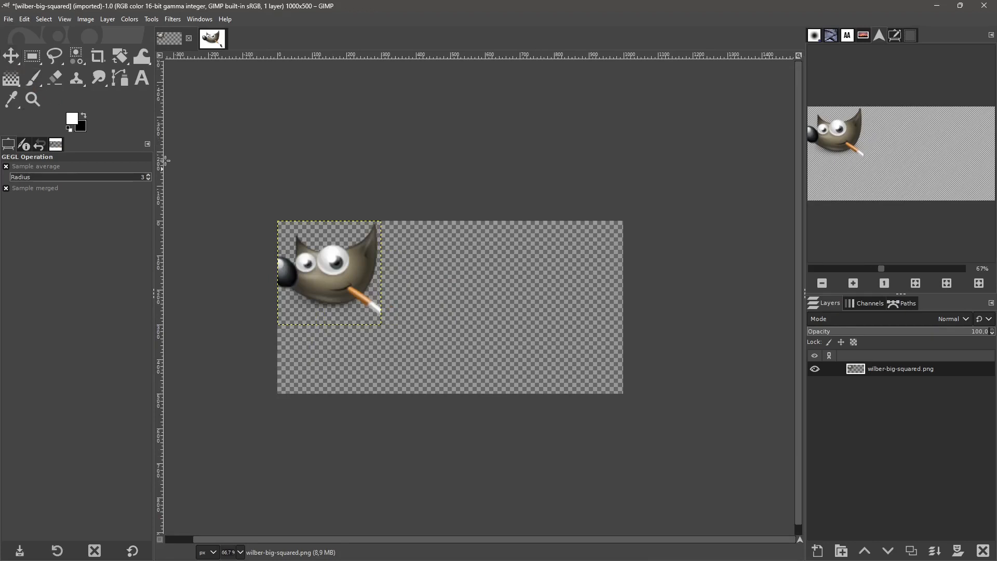
pyautogui.click(10, 56)
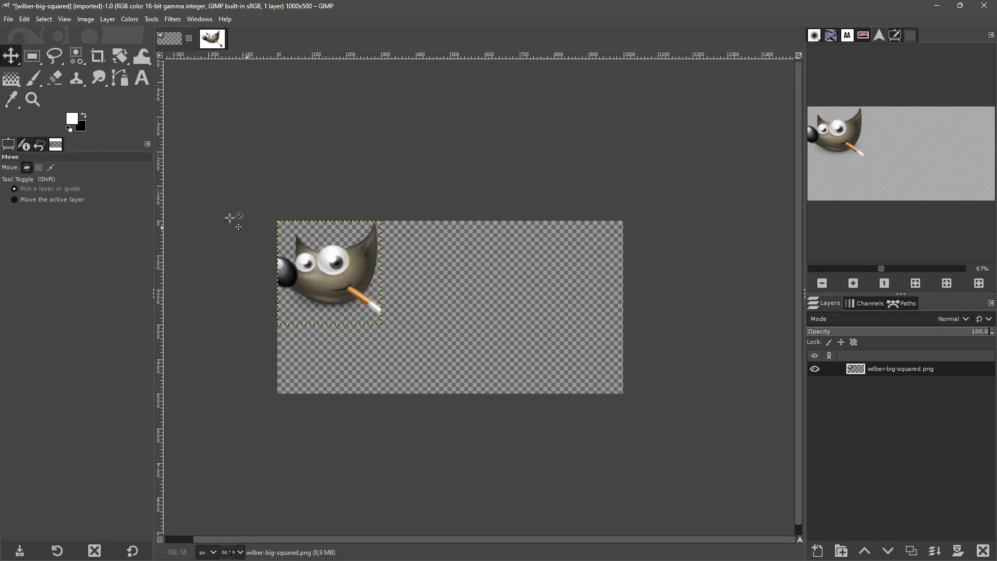
pyautogui.moveTo(314, 261); pyautogui.dragTo(447, 320)
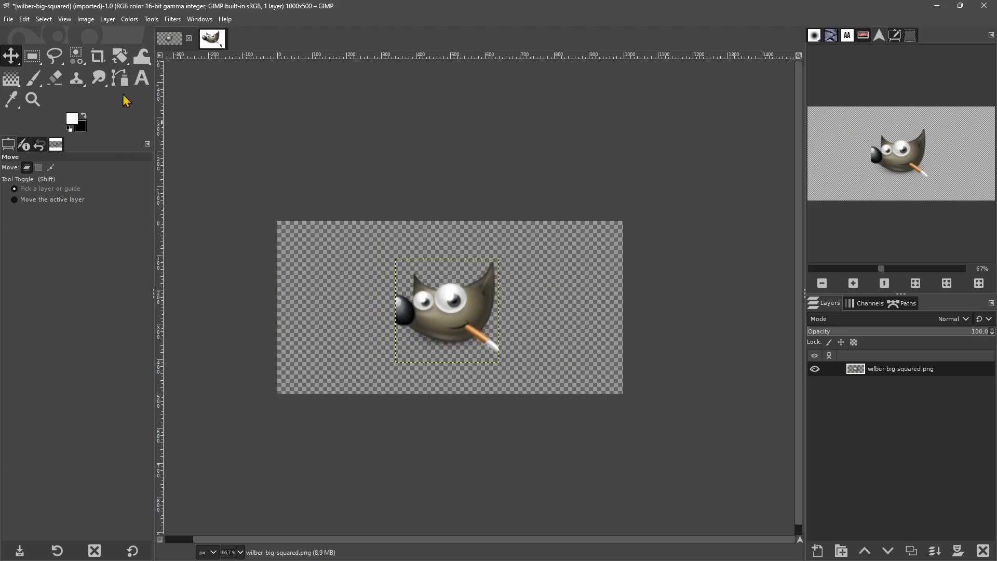
# Crop the image to its content, and undo the crop
pyautogui.click(91, 21)
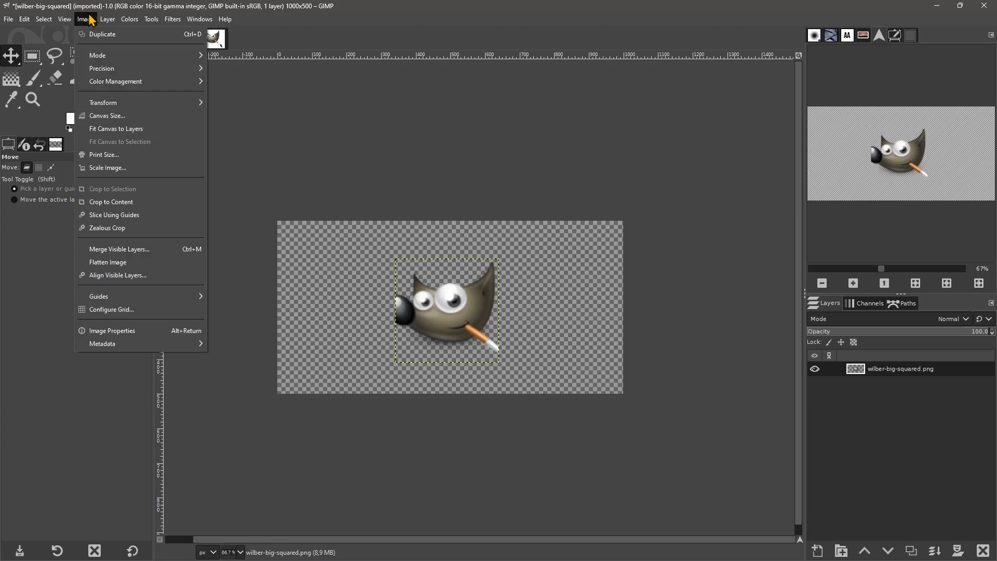
pyautogui.click(128, 207)
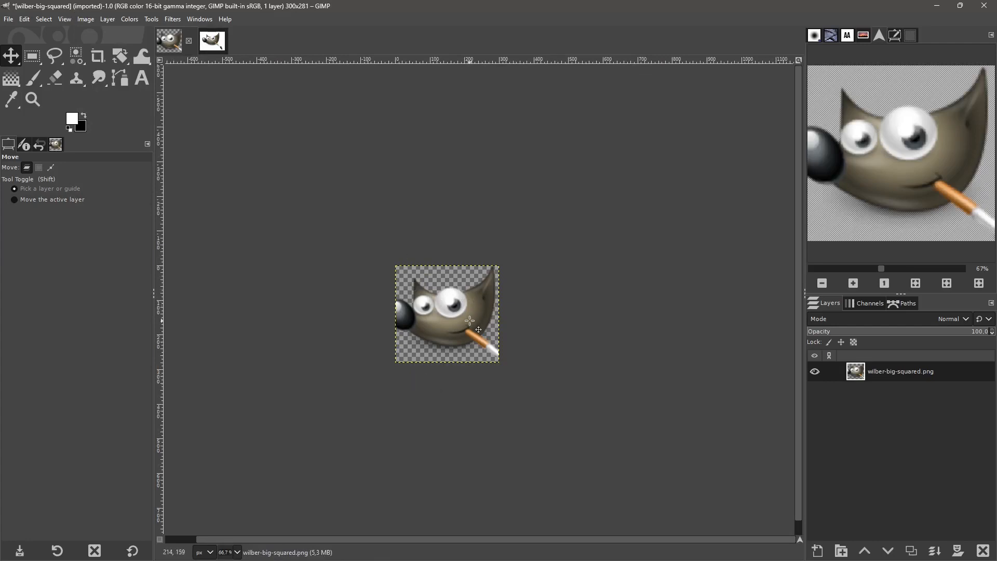
pyautogui.hotkey('ctrl', 'z')
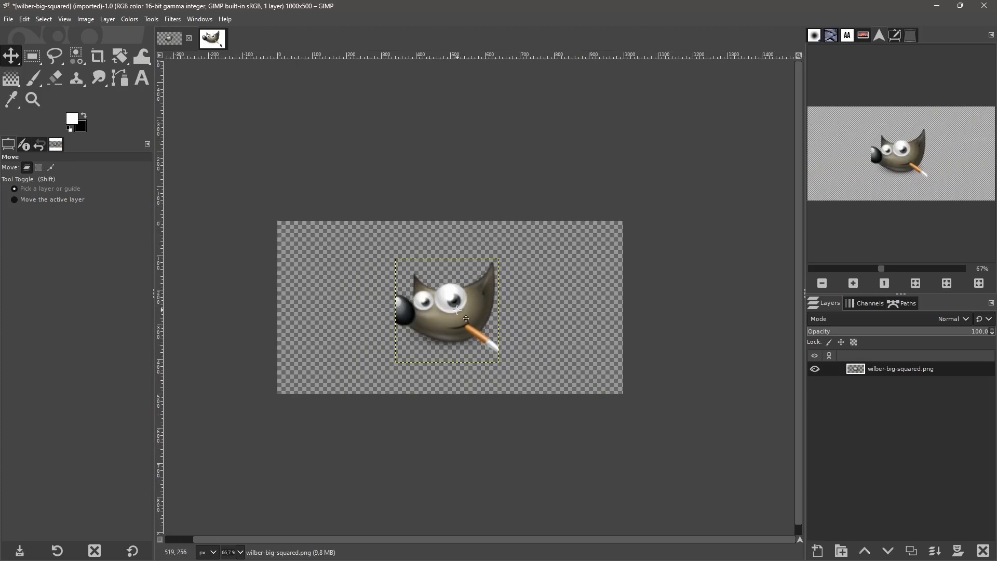
# Open the Selection Editor to show the current selection mask
pyautogui.click(86, 19)
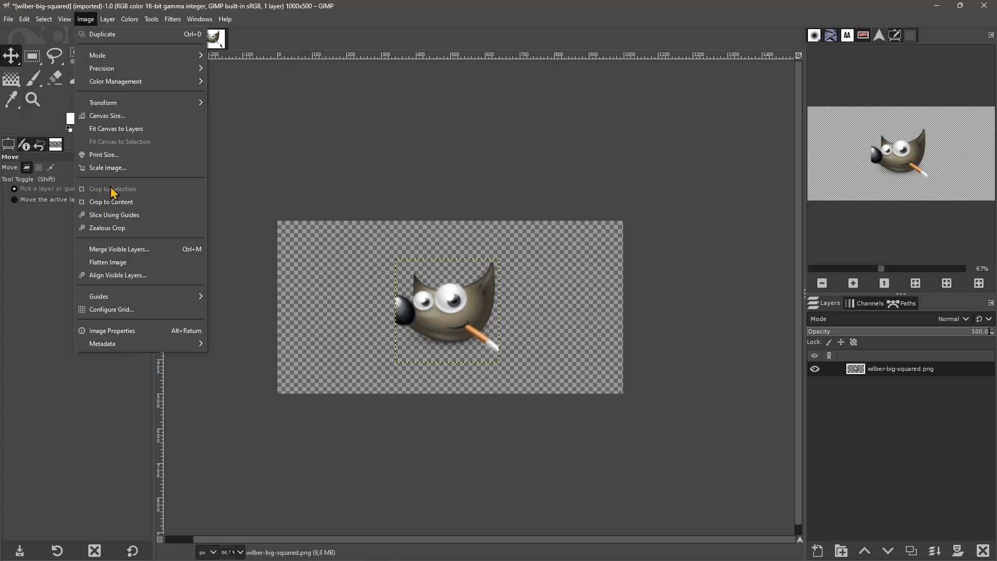
pyautogui.click(64, 19)
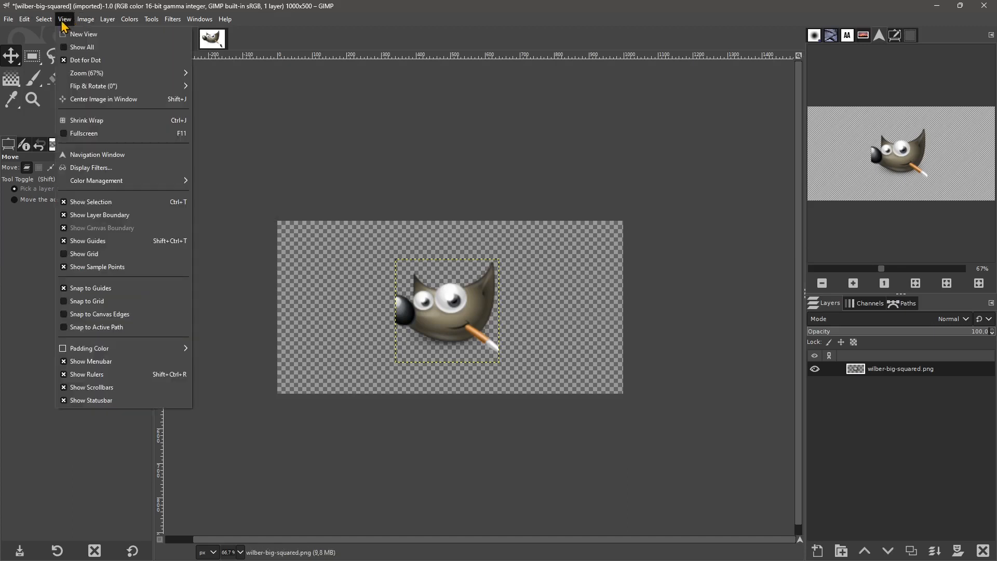
pyautogui.moveTo(46, 24)
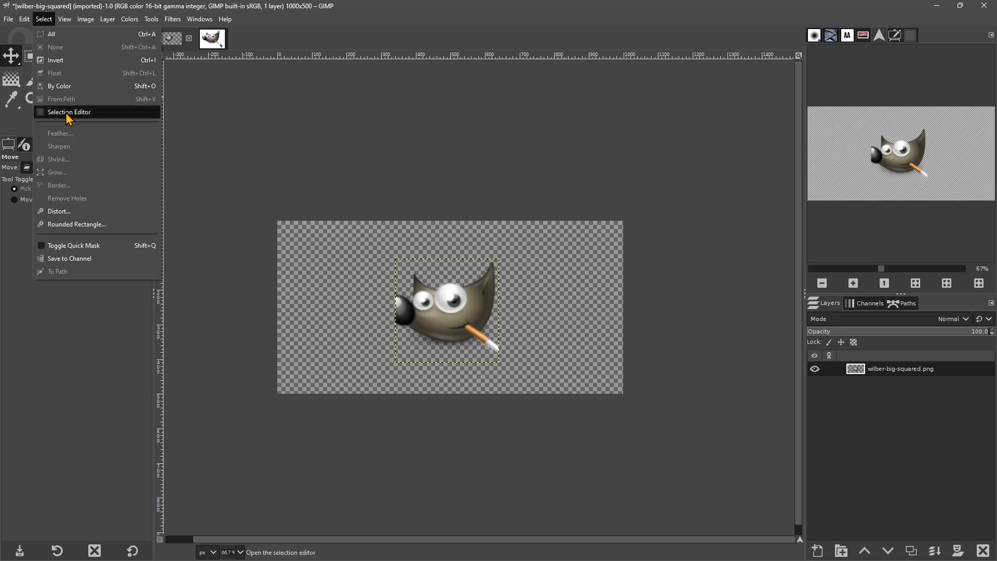
pyautogui.click(62, 113)
pyautogui.click(43, 20)
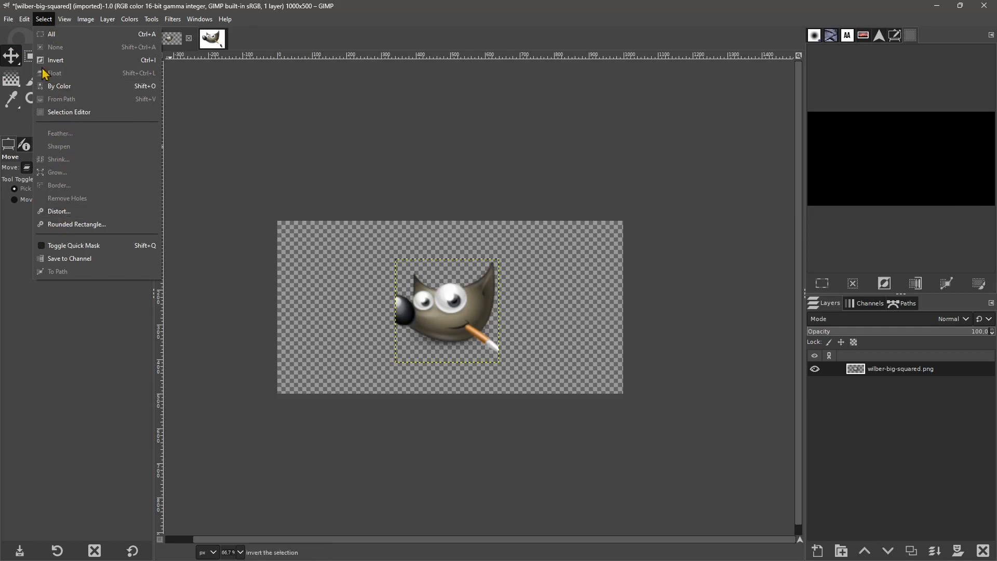
pyautogui.click(62, 343)
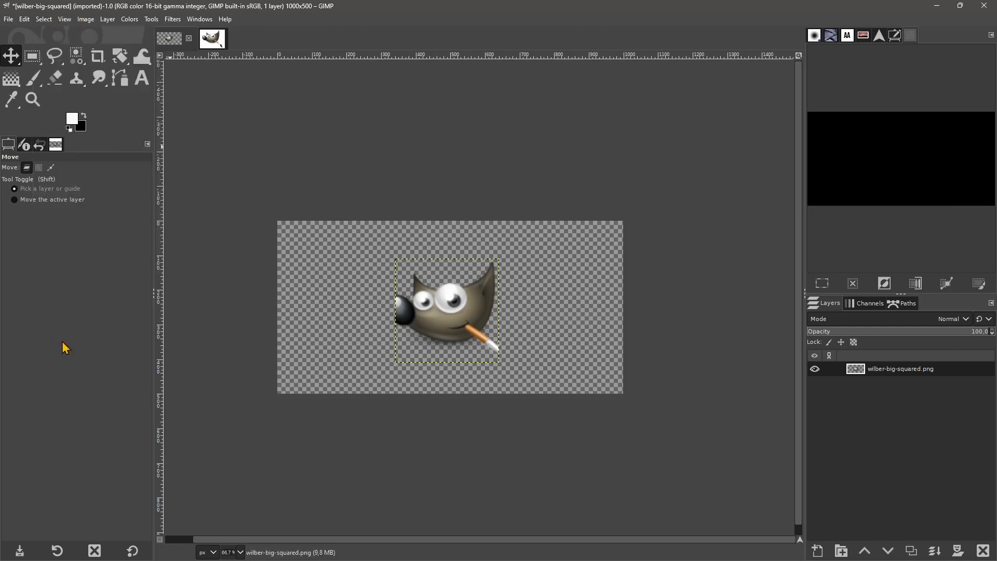
# Draw a rectangular selection of about 553 × 470 px around the character and crop the image to it
pyautogui.click(40, 57)
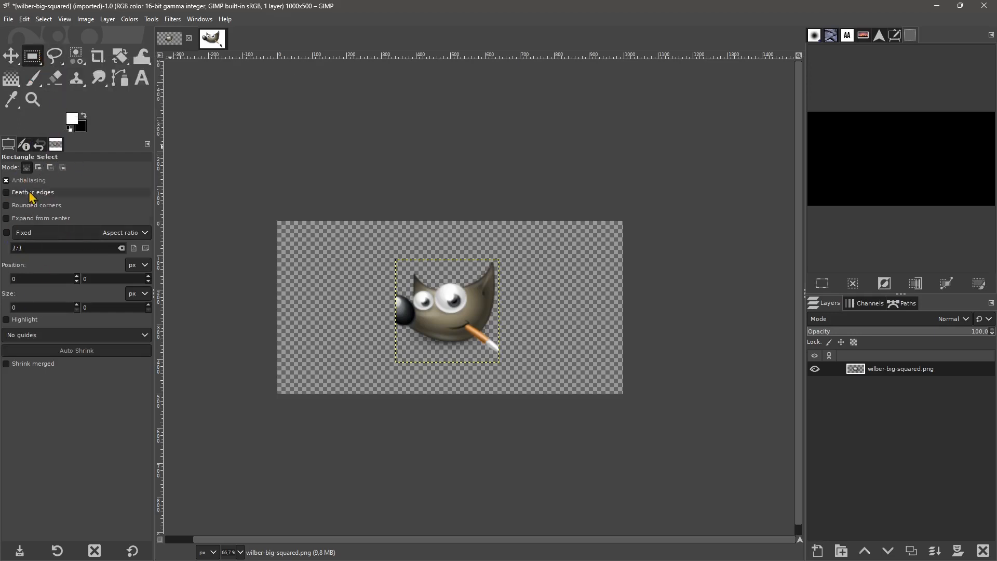
pyautogui.moveTo(337, 239); pyautogui.dragTo(554, 375)
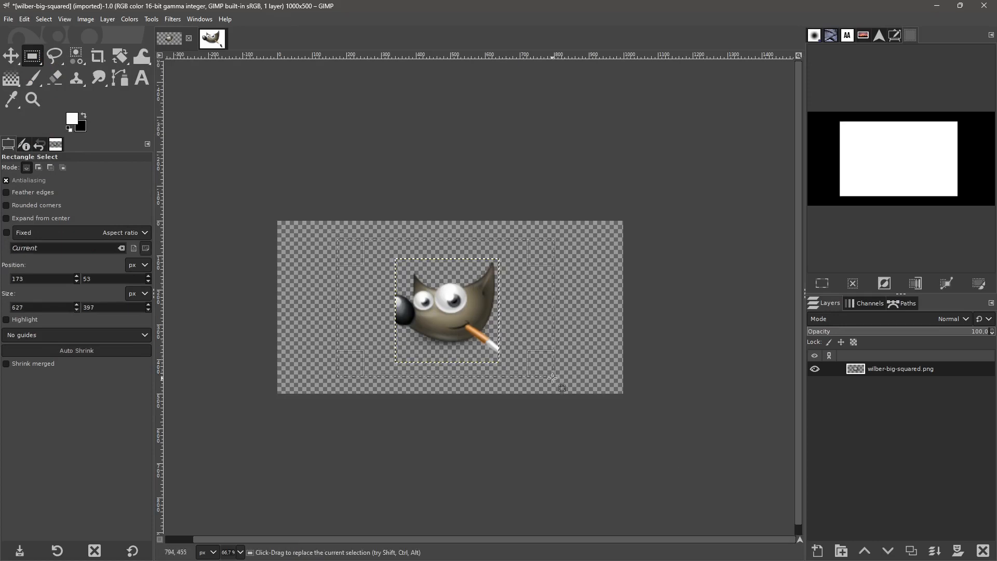
pyautogui.moveTo(527, 268)
pyautogui.mouseDown()
pyautogui.moveTo(551, 232)
pyautogui.moveTo(515, 272)
pyautogui.moveTo(513, 263)
pyautogui.mouseUp()
pyautogui.moveTo(342, 248)
pyautogui.mouseDown()
pyautogui.moveTo(347, 262)
pyautogui.moveTo(354, 248)
pyautogui.mouseUp()
pyautogui.moveTo(441, 244); pyautogui.dragTo(448, 237)
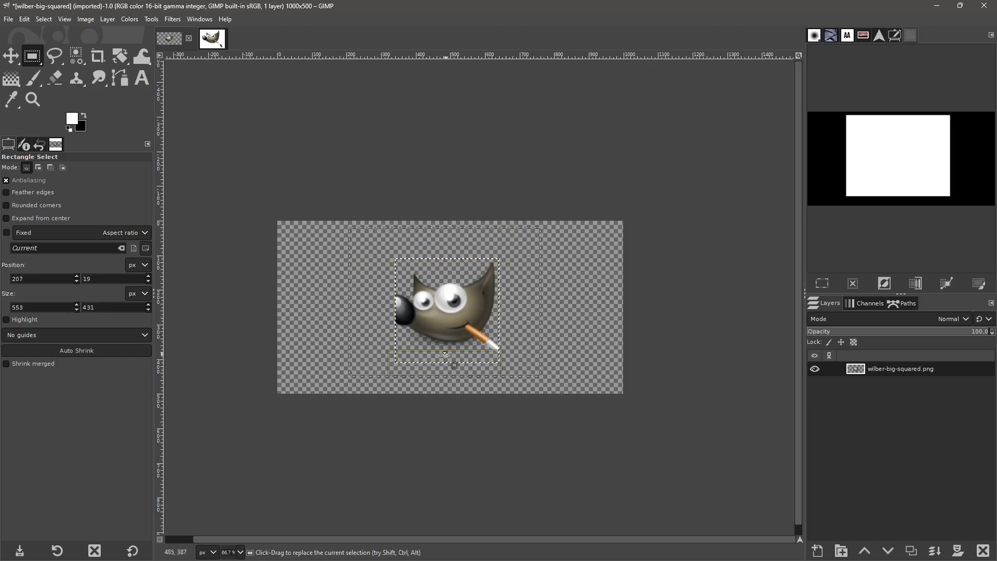
pyautogui.moveTo(442, 367); pyautogui.dragTo(445, 381)
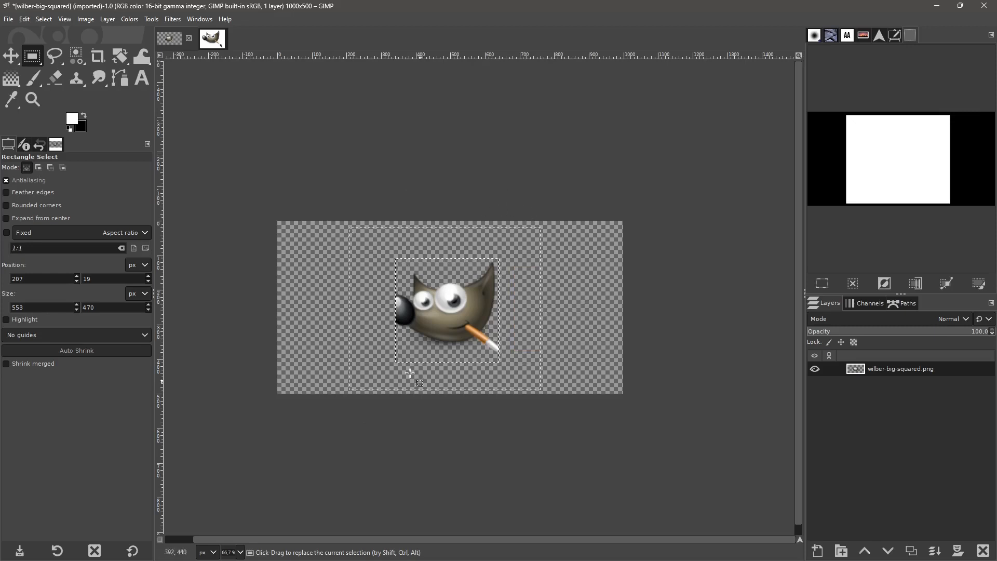
pyautogui.click(87, 20)
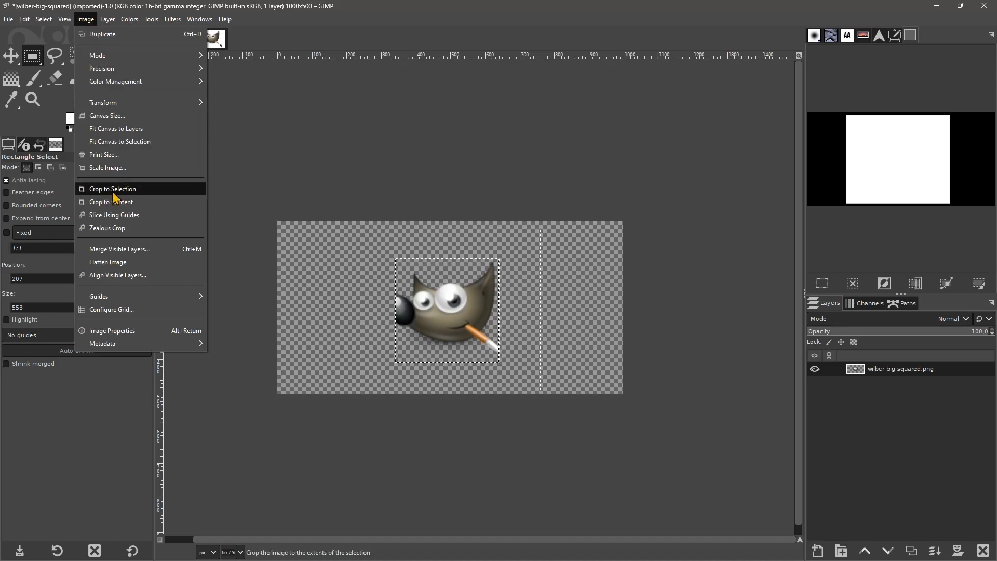
pyautogui.click(112, 191)
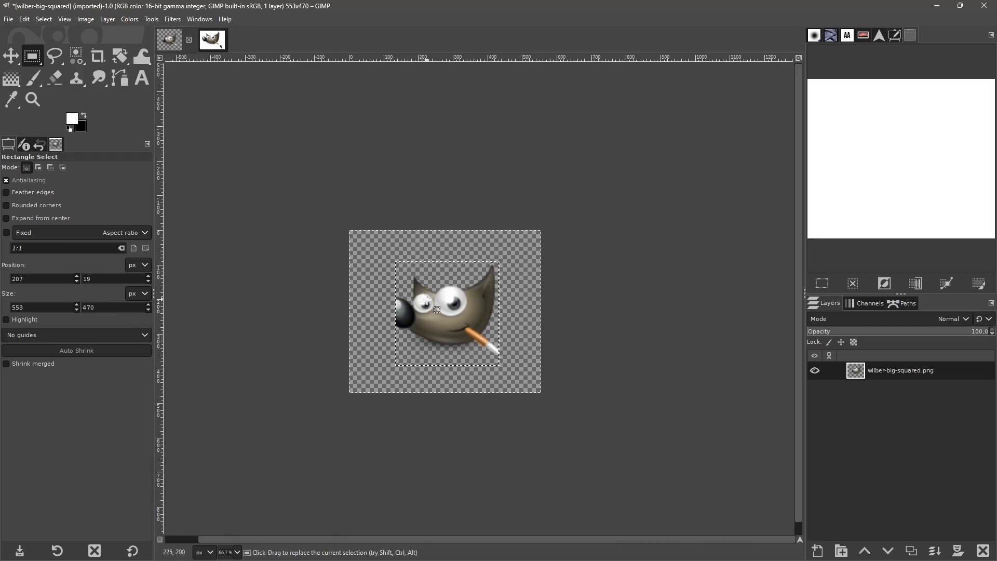
# Clear the rectangular selection and select the white areas of the eyes by color
pyautogui.click(63, 20)
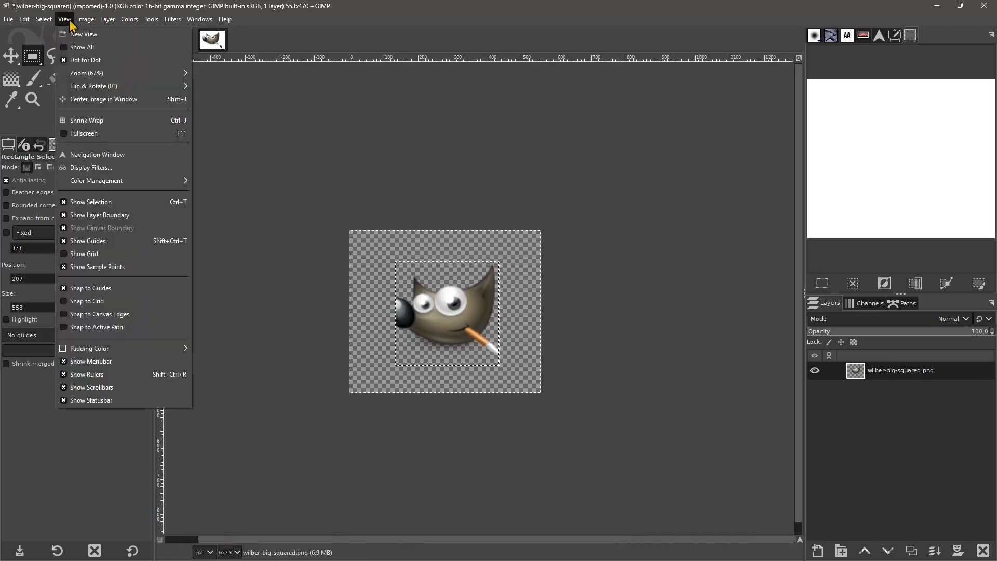
pyautogui.click(58, 48)
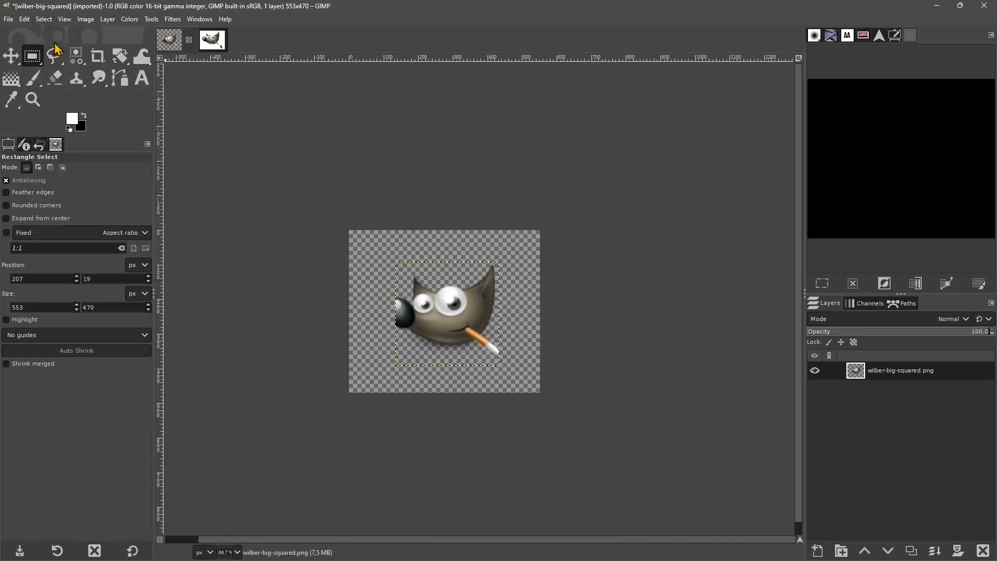
pyautogui.click(48, 20)
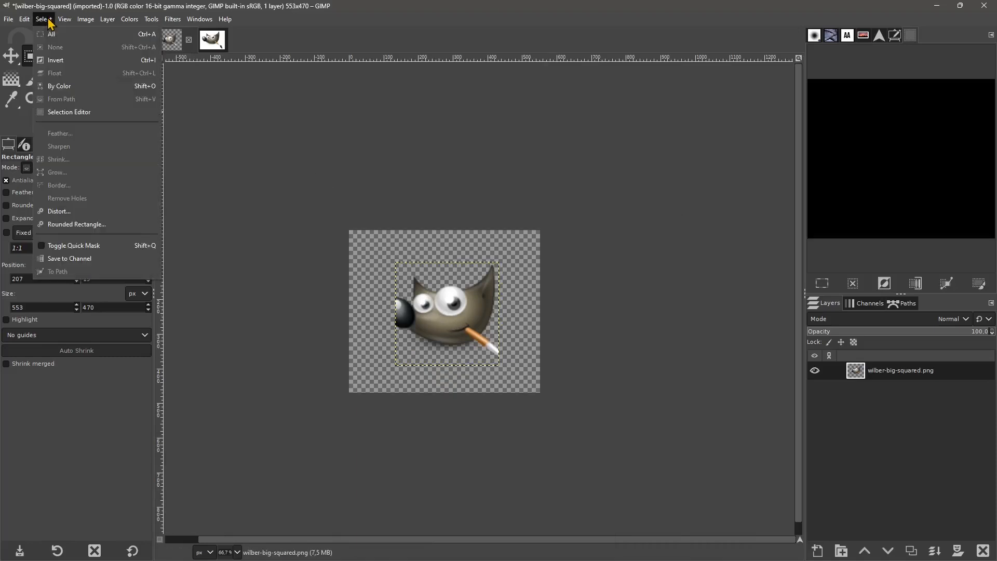
pyautogui.click(64, 87)
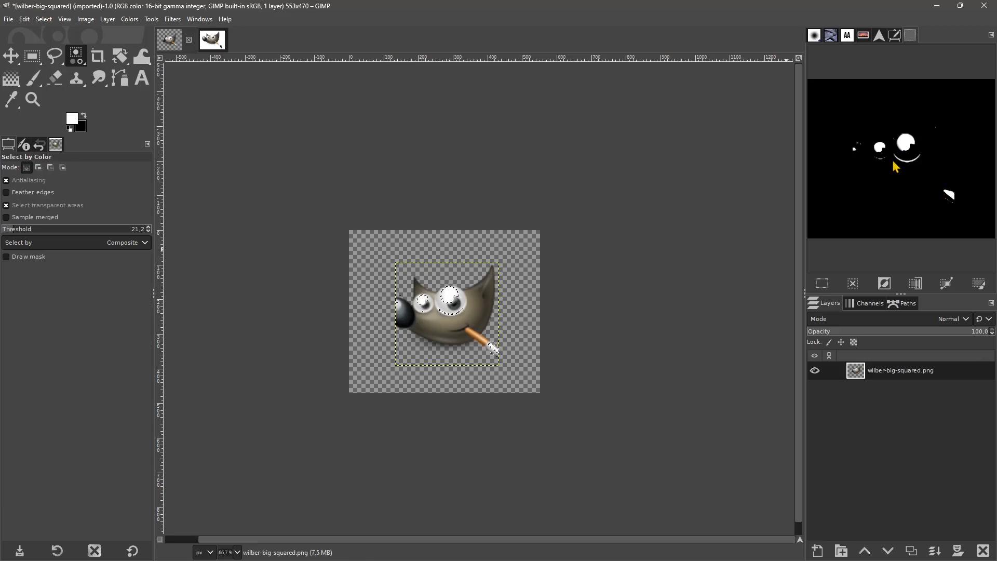
# Crop the image to the extents of the color selection
pyautogui.click(63, 20)
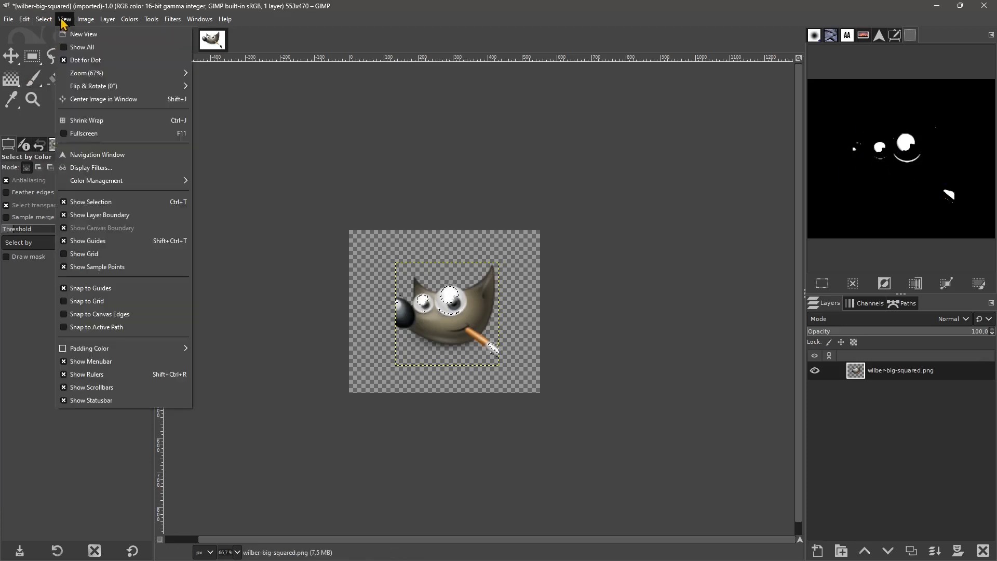
pyautogui.moveTo(45, 20)
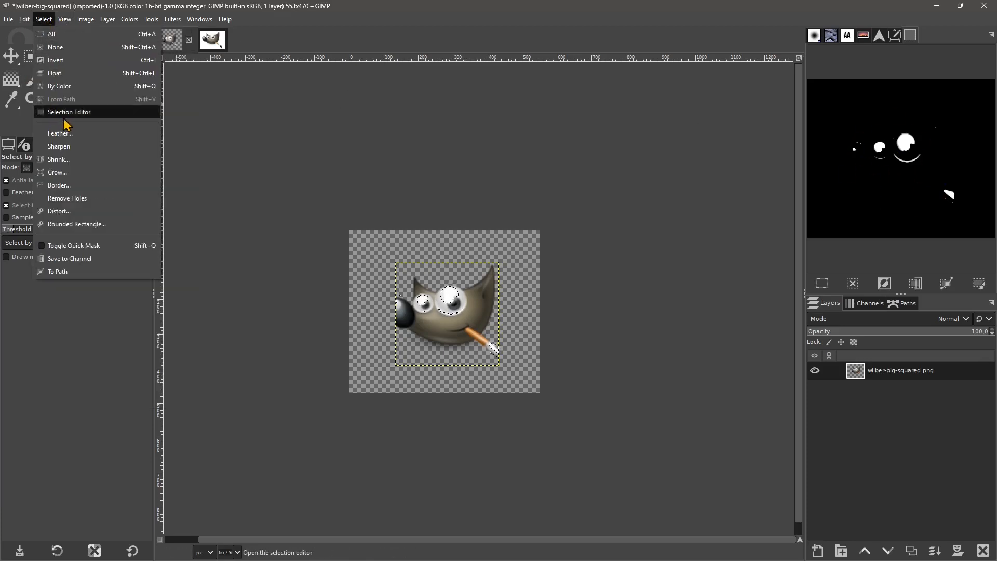
pyautogui.moveTo(86, 19)
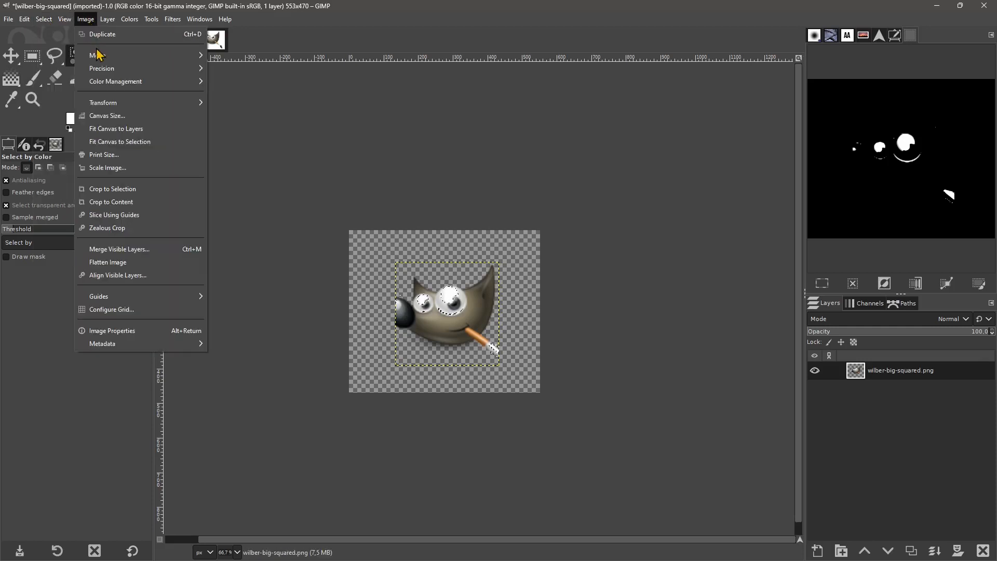
pyautogui.click(113, 189)
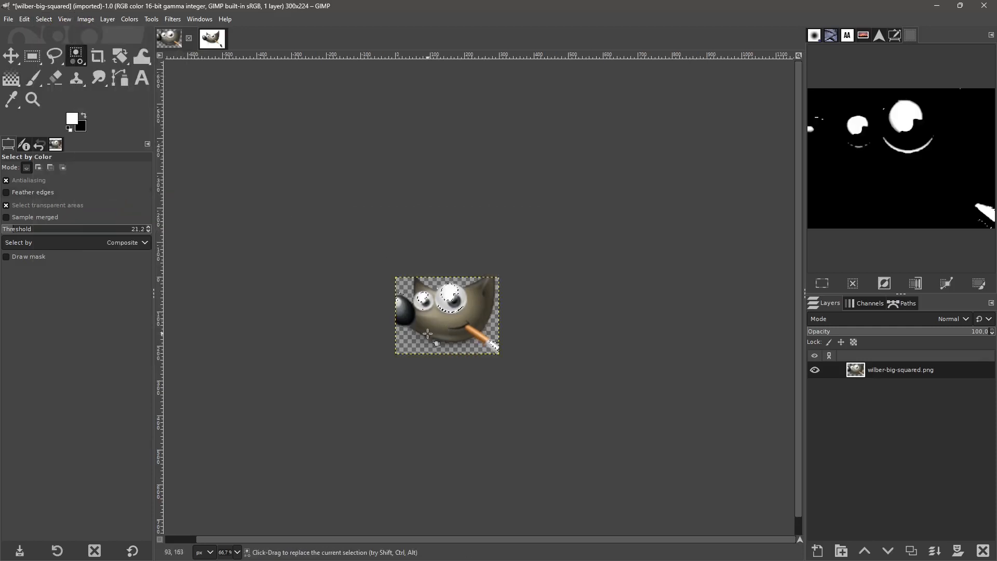
pyautogui.scroll(2, 427, 334)
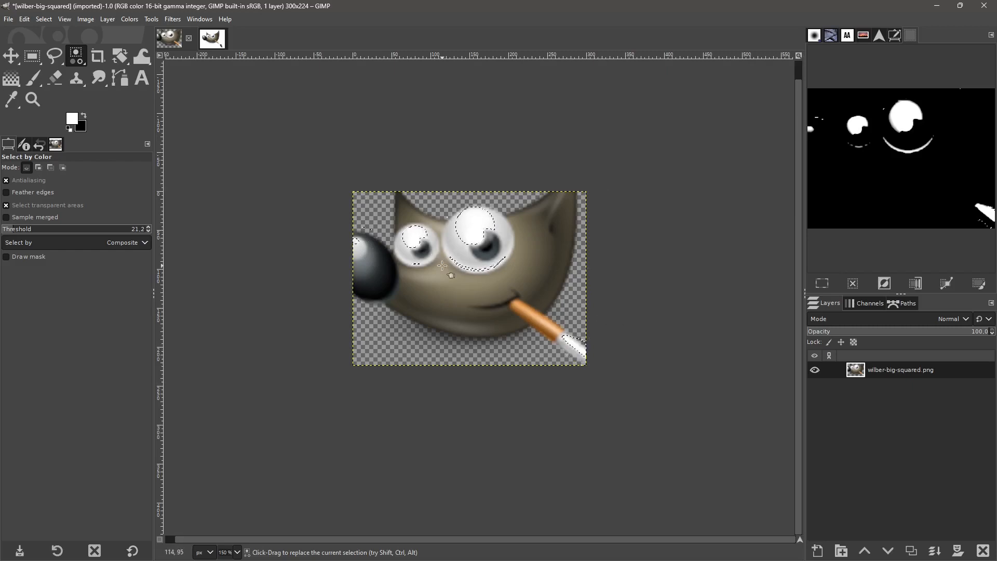
pyautogui.scroll(-1, 350, 276)
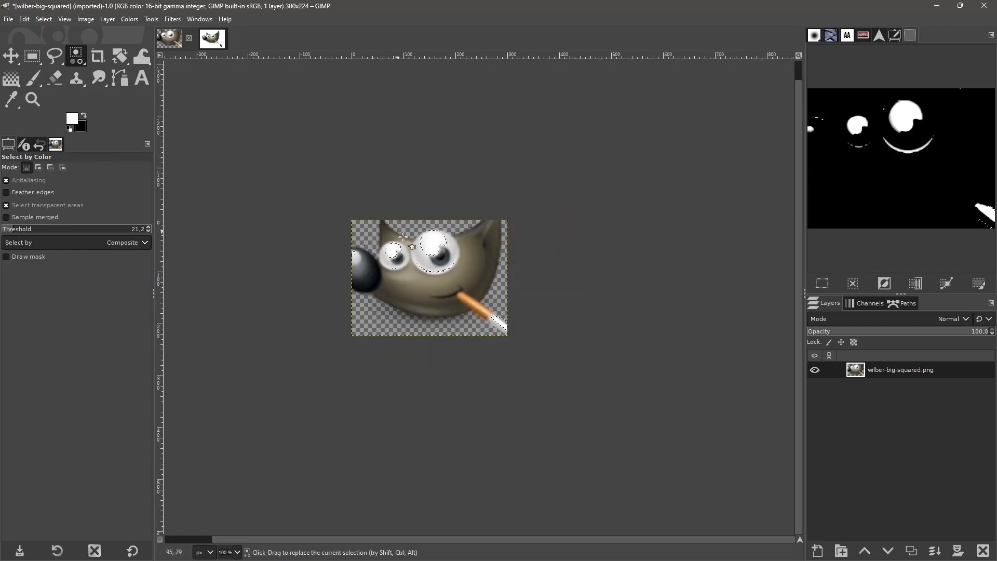
# Clear the color selection from the cropped character image
pyautogui.click(45, 21)
pyautogui.click(52, 47)
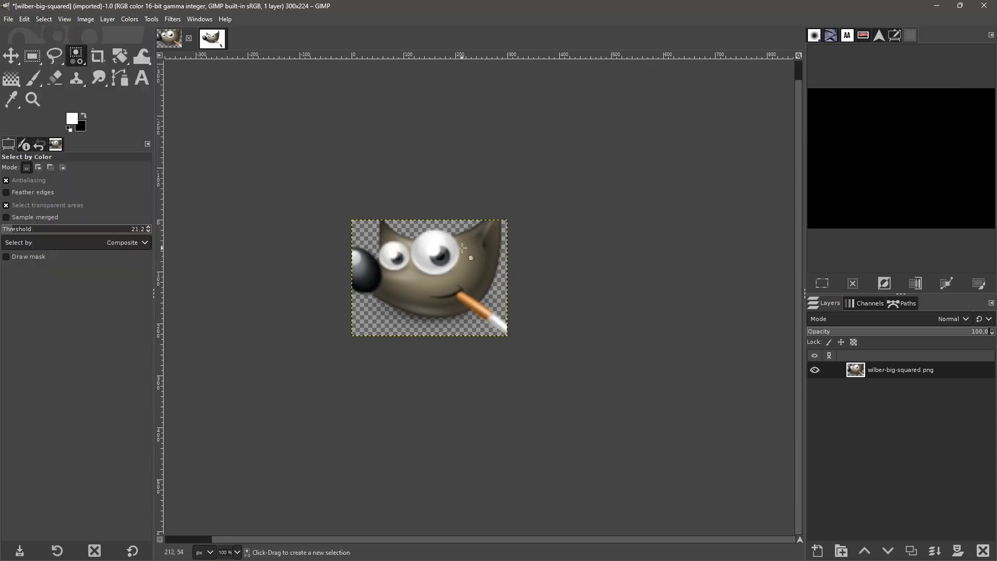
pyautogui.click(87, 20)
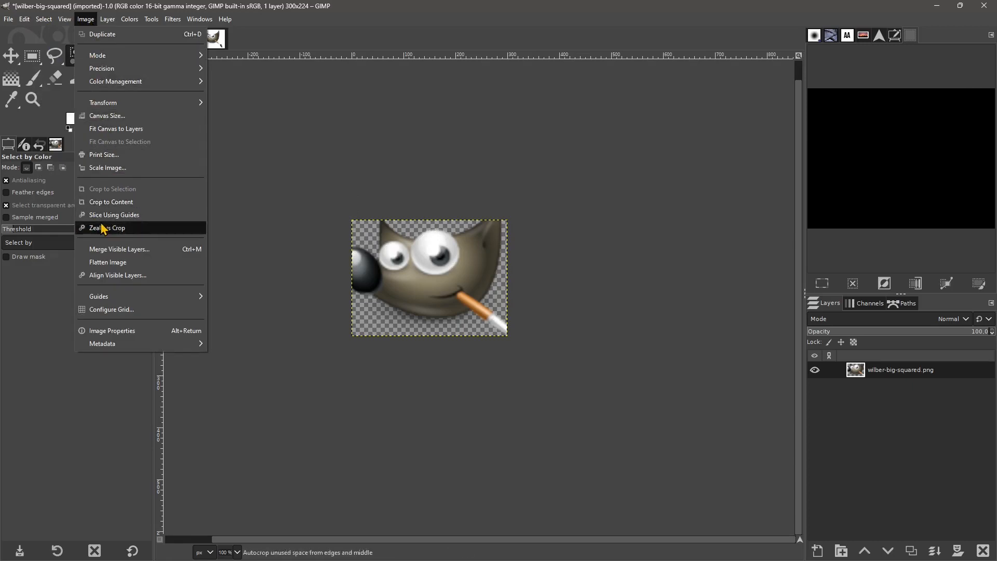
pyautogui.click(279, 172)
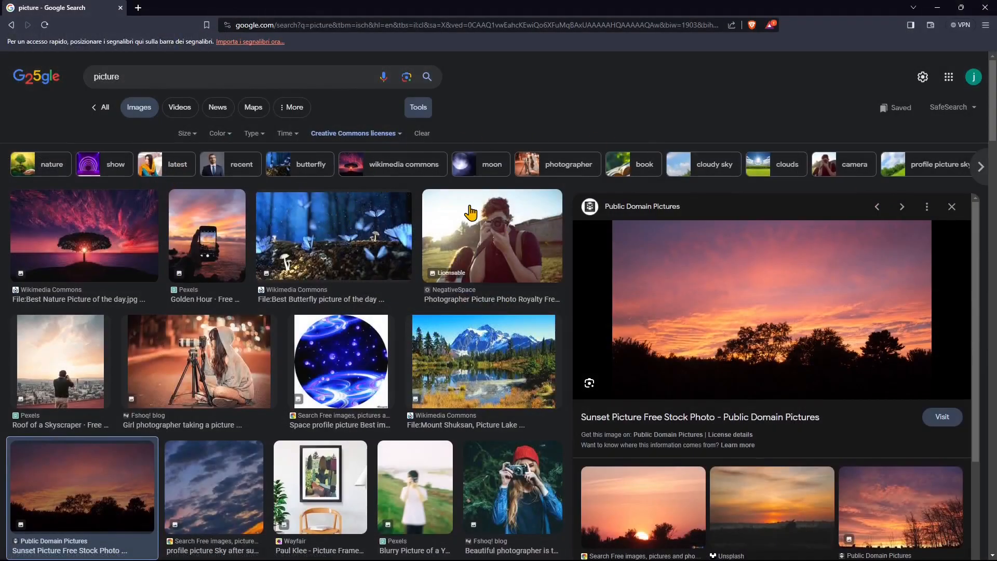
# In the browser, open the Sunset Picture page on PublicDomainPictures.net and examine the photo's download options and license
pyautogui.scroll(-2, 660, 333)
pyautogui.scroll(2, 654, 340)
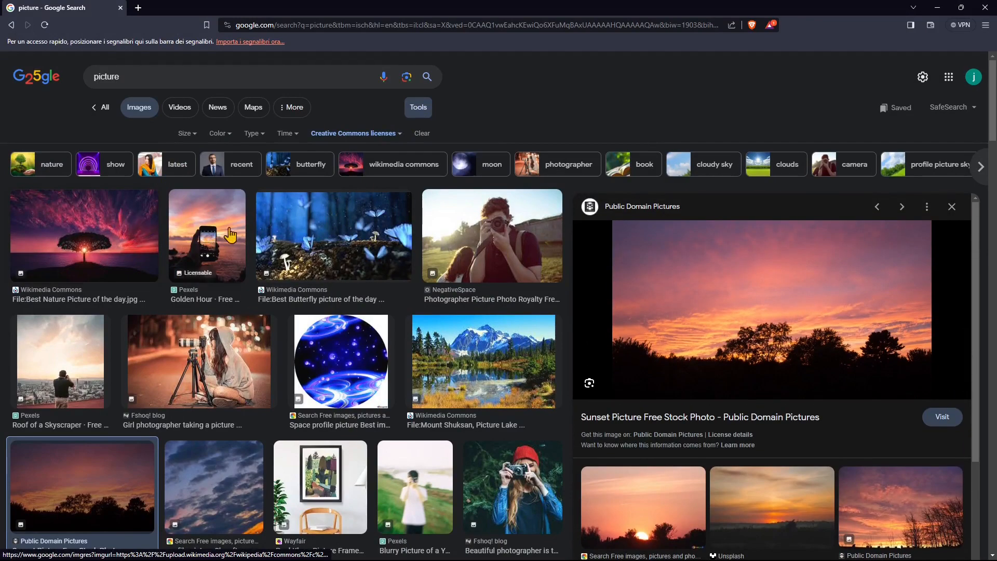
pyautogui.click(689, 332)
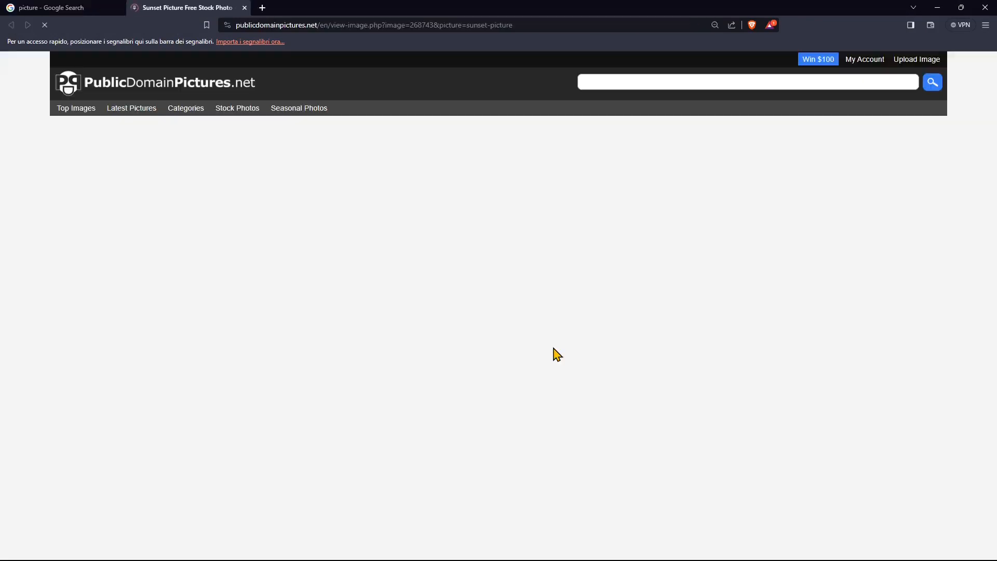
pyautogui.scroll(-1, 244, 249)
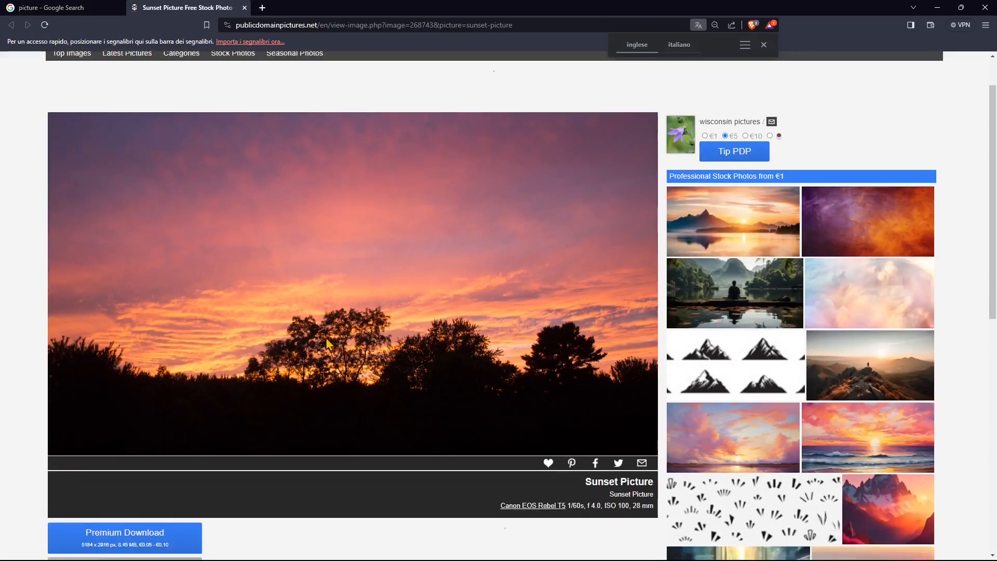
pyautogui.scroll(-4, 220, 463)
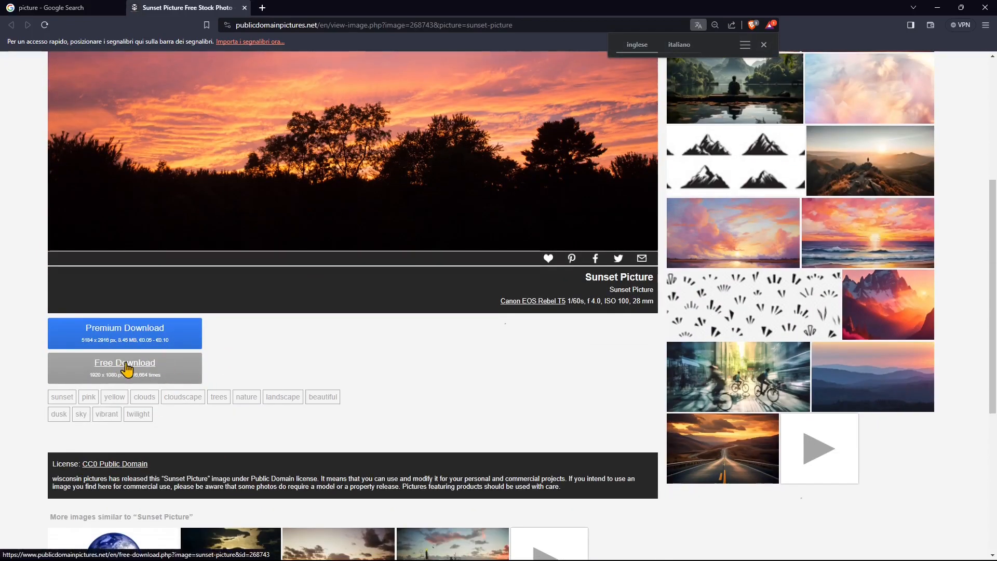
pyautogui.scroll(1, 220, 352)
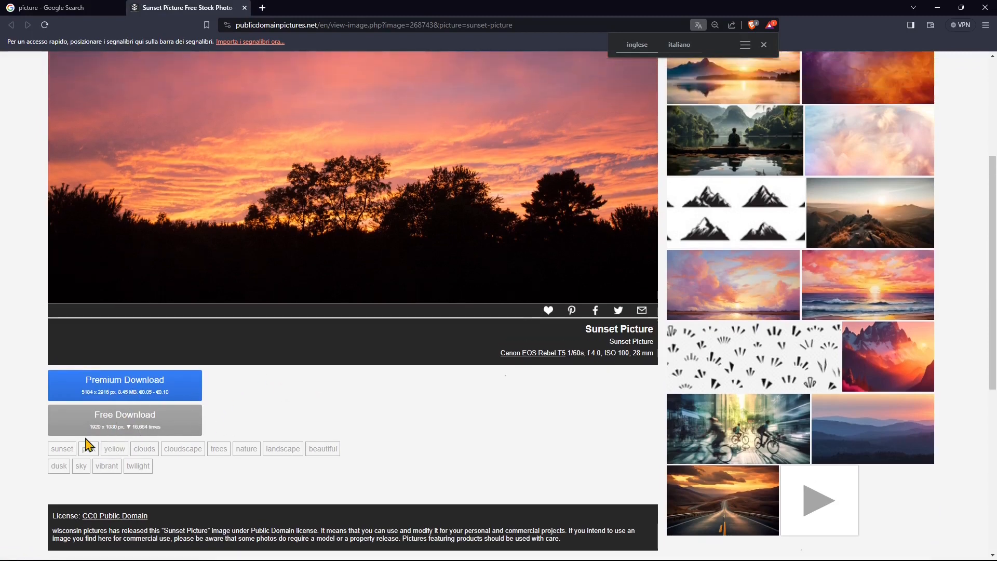
pyautogui.scroll(2, 164, 436)
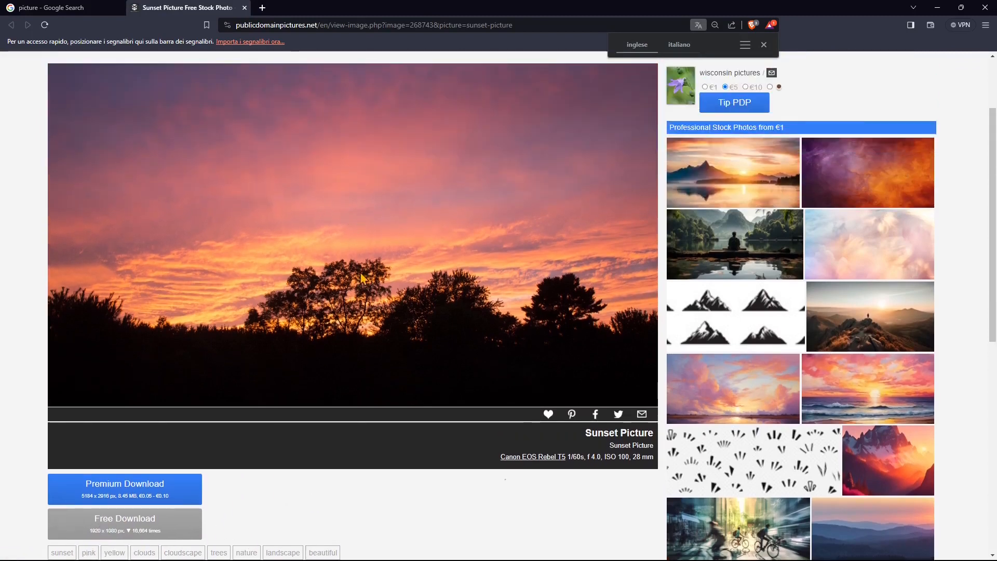
# Return to GIMP and open sunset-picture.jpg from the Assets folder as a new image
pyautogui.click(937, 7)
pyautogui.click(8, 19)
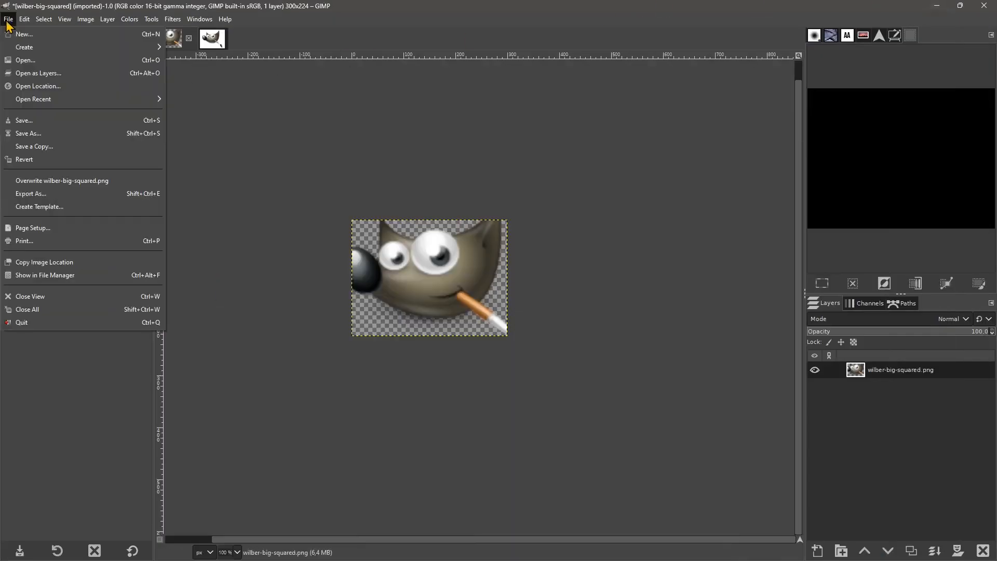
pyautogui.click(20, 59)
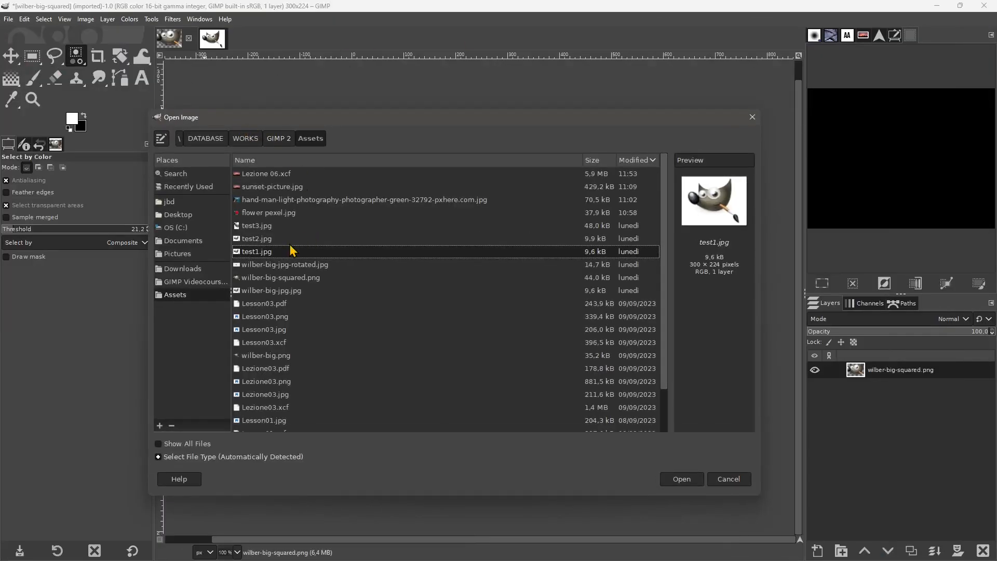
pyautogui.click(302, 187)
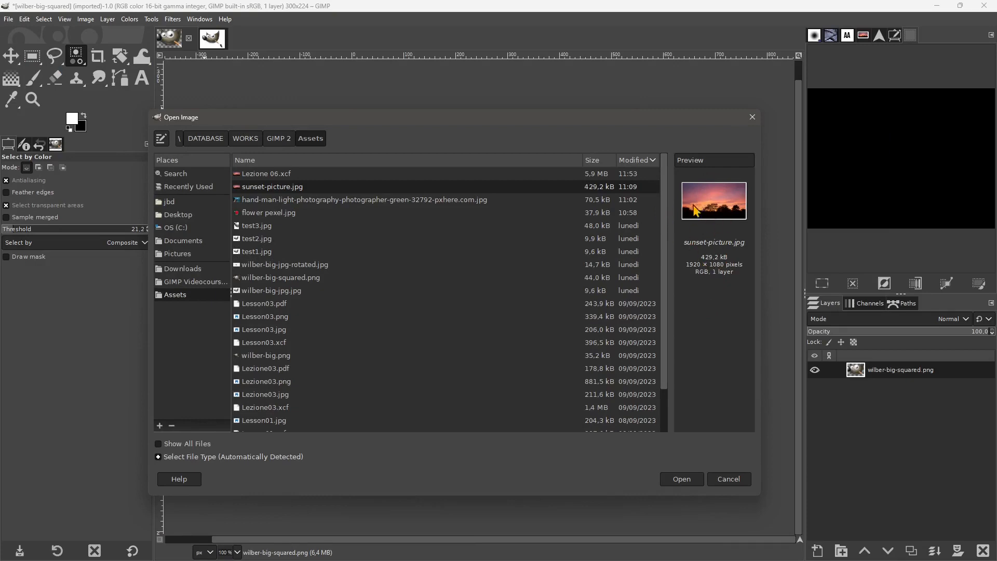
pyautogui.click(681, 478)
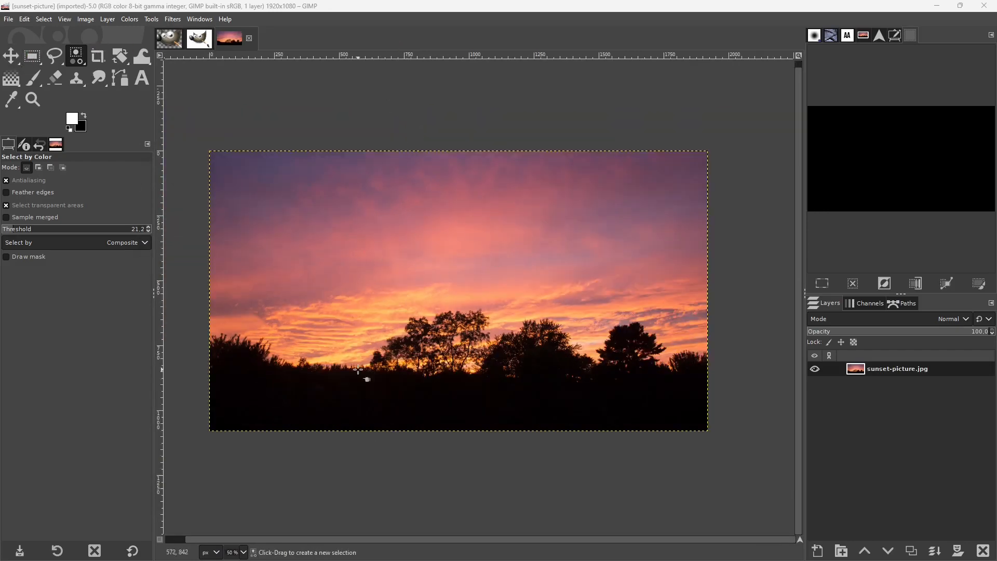
# Place one horizontal and one vertical ruler guide near the photo's upper-left corner, and remove both guides with the Move tool
pyautogui.click(86, 19)
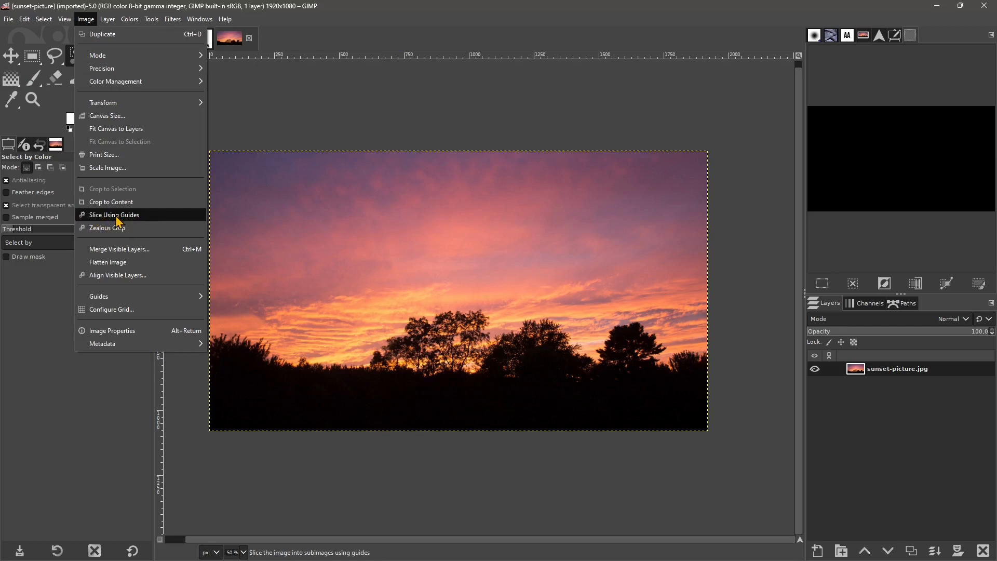
pyautogui.click(239, 58)
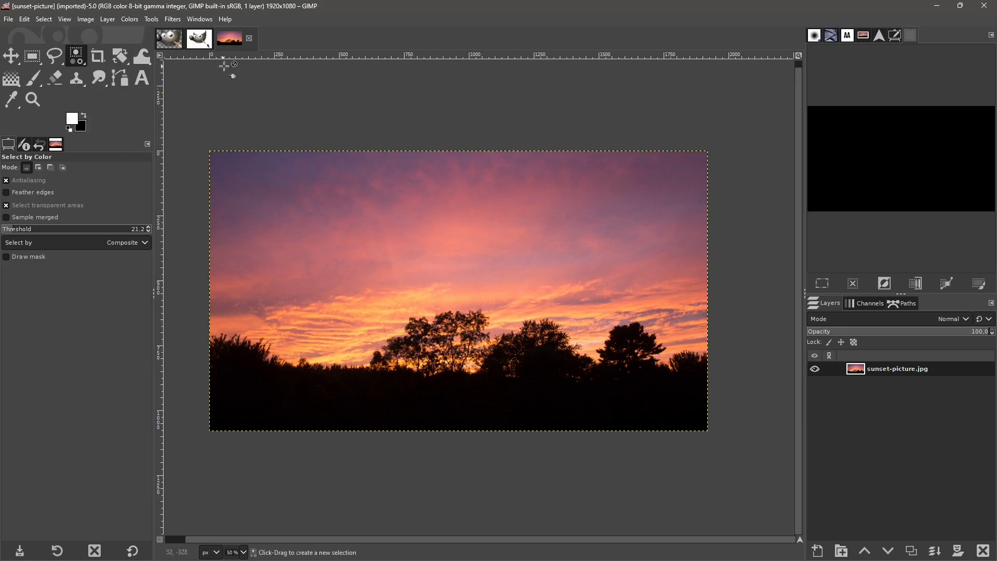
pyautogui.moveTo(261, 56); pyautogui.dragTo(276, 177)
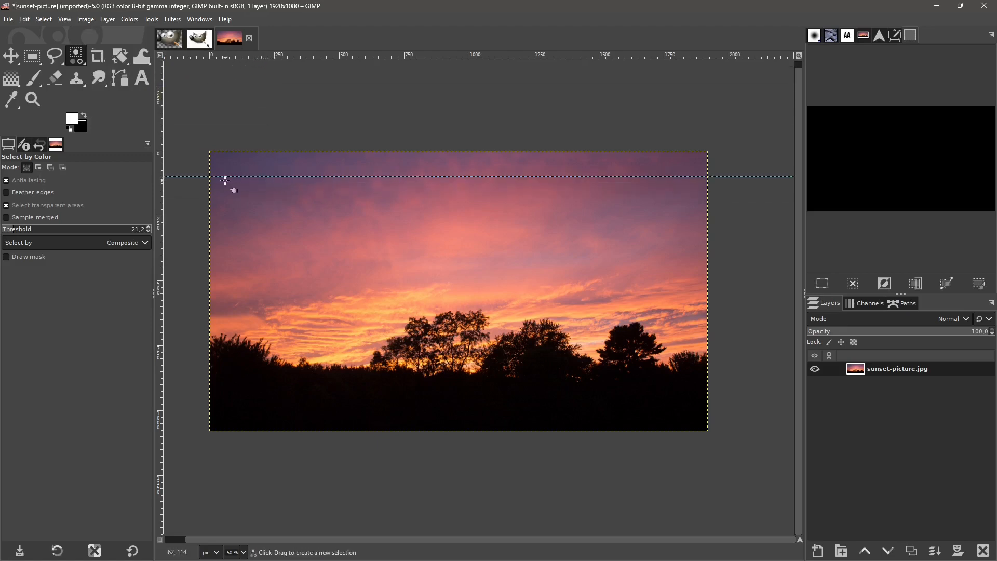
pyautogui.moveTo(160, 180); pyautogui.dragTo(240, 262)
pyautogui.click(17, 59)
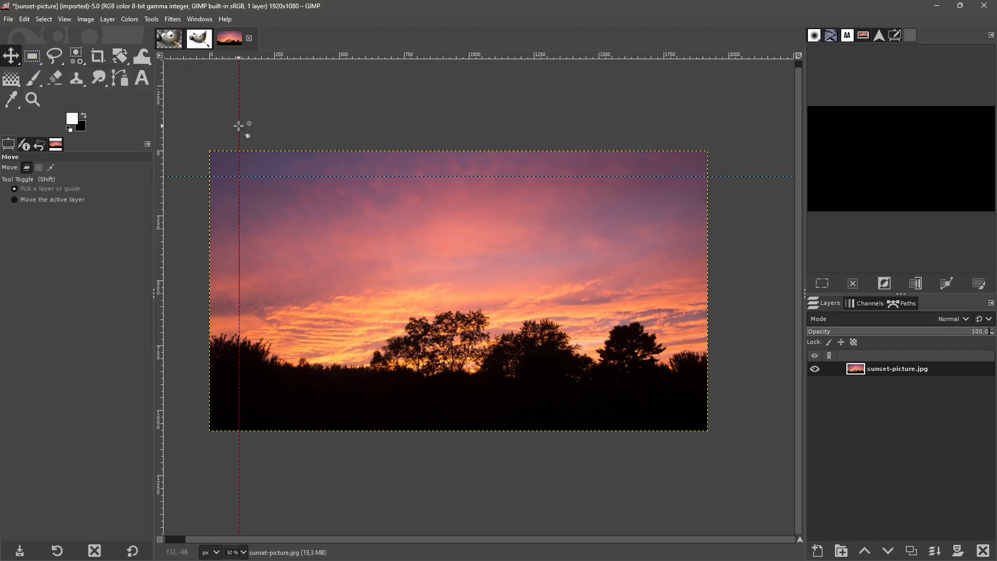
pyautogui.moveTo(239, 126); pyautogui.dragTo(228, 55)
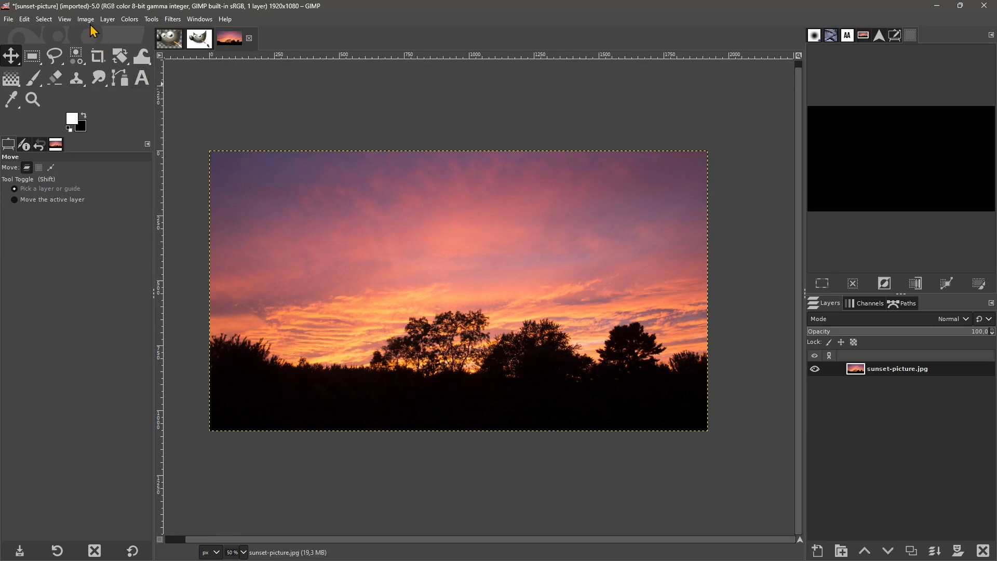
# Turn off guide display and place a horizontal guide across the photo's sky from the ruler
pyautogui.click(44, 19)
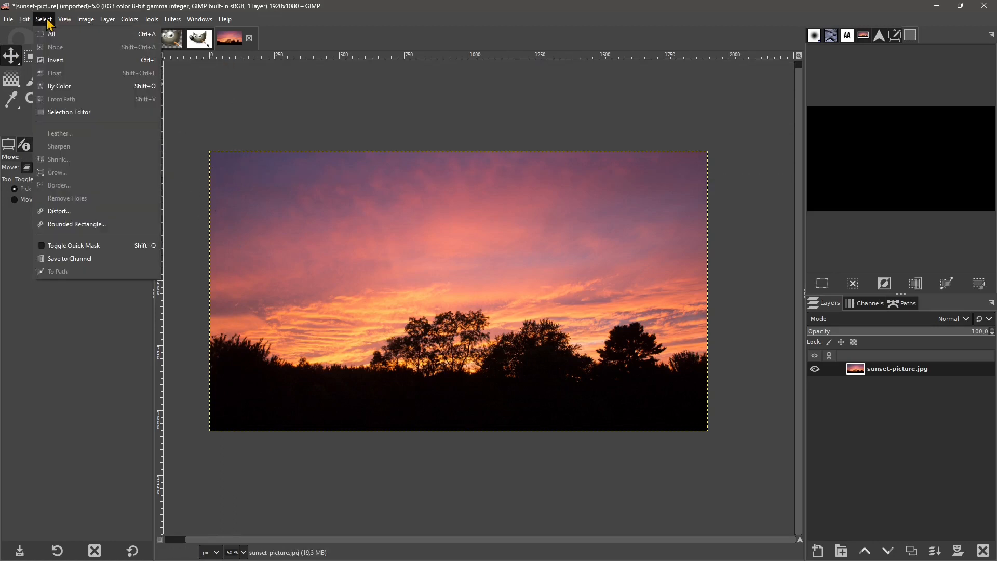
pyautogui.moveTo(62, 25)
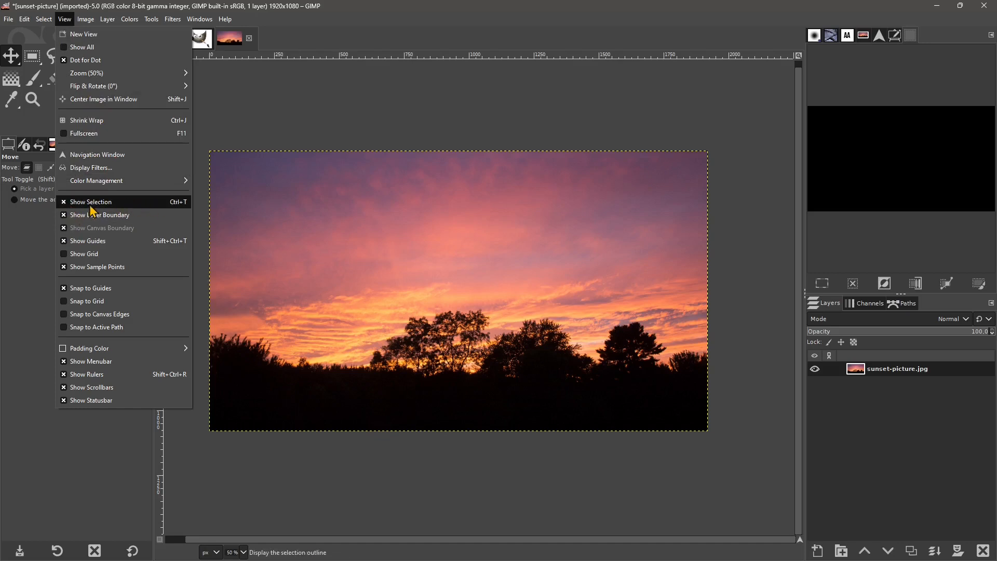
pyautogui.click(65, 244)
pyautogui.moveTo(311, 56); pyautogui.dragTo(424, 229)
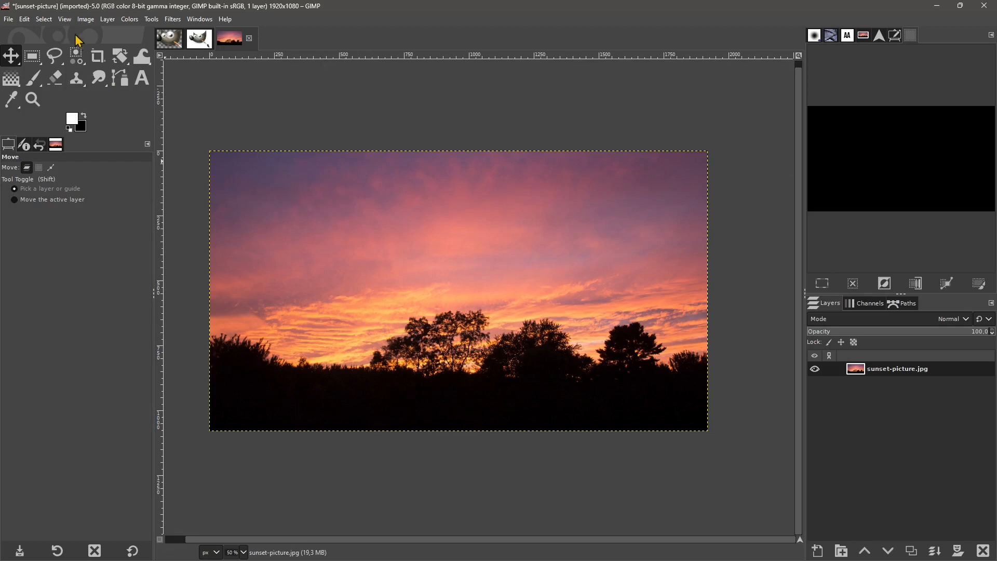
# Turn guide display back on and remove the horizontal guide from the photo
pyautogui.click(65, 19)
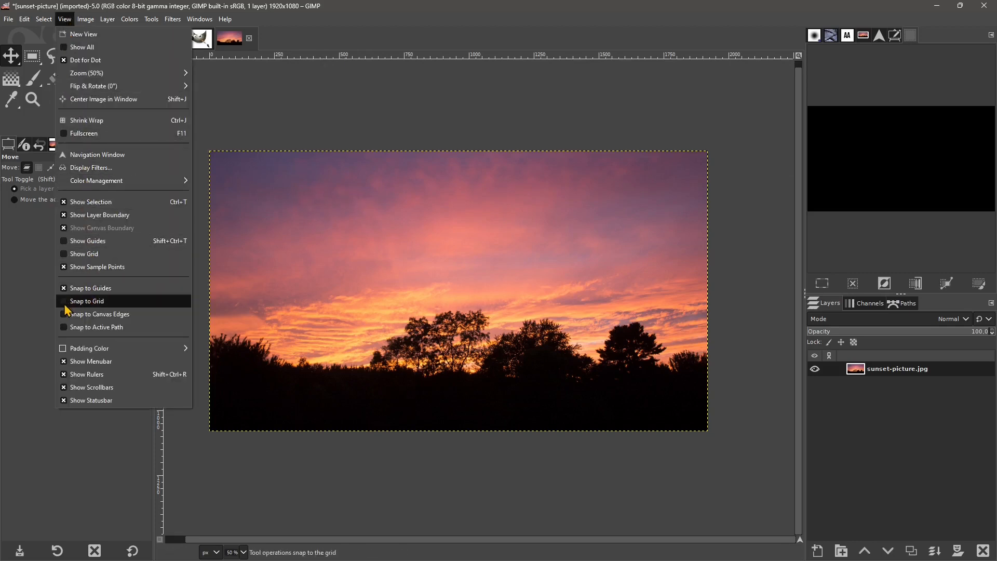
pyautogui.click(67, 241)
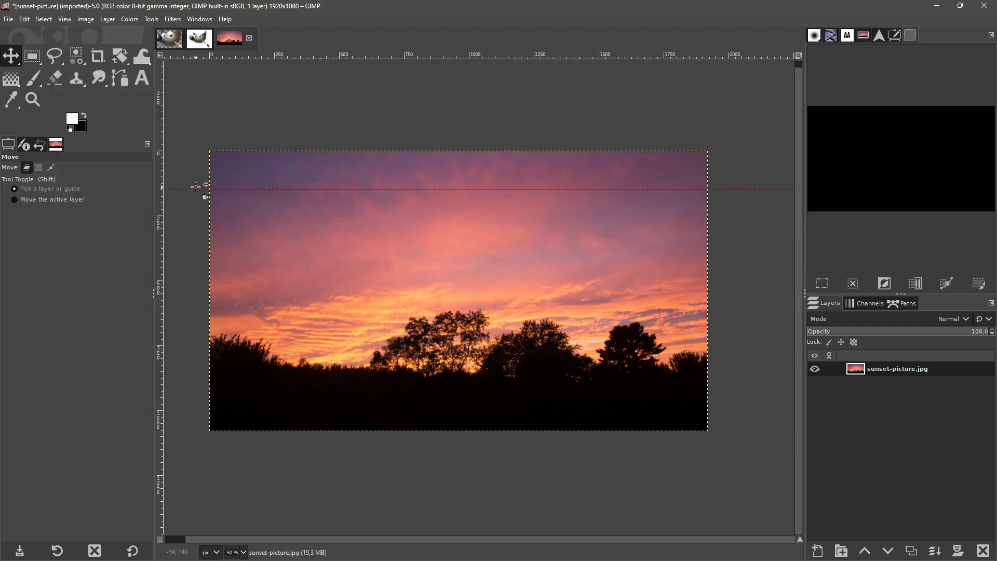
pyautogui.moveTo(196, 187); pyautogui.dragTo(211, 54)
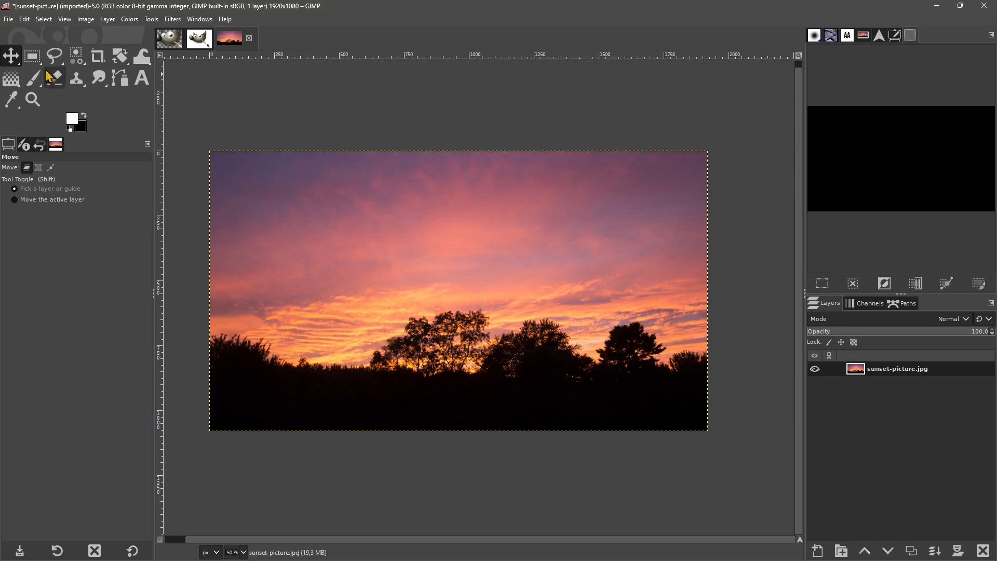
# Show the grid over the sunset photo and inspect its spacing at close and distant zoom levels
pyautogui.click(62, 20)
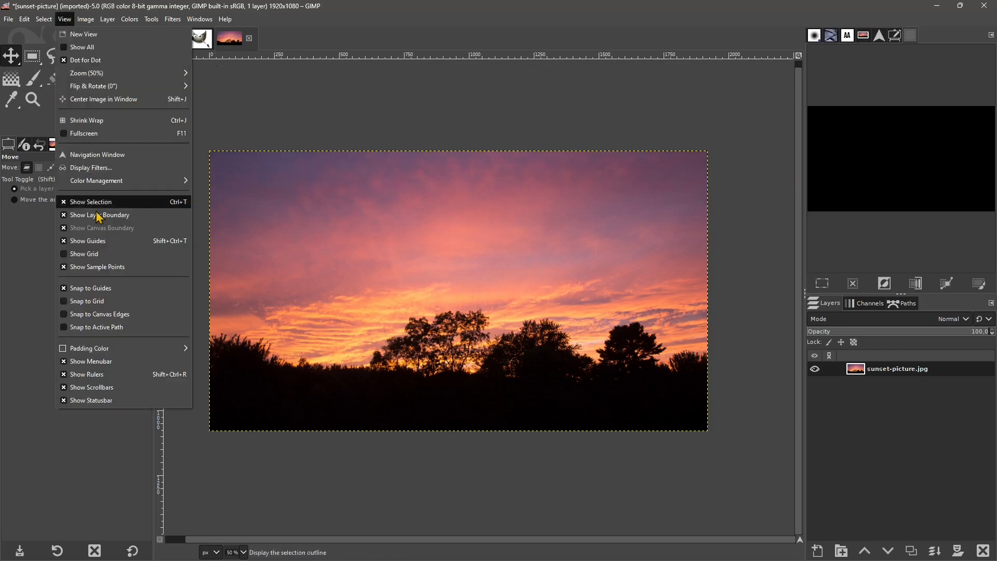
pyautogui.click(66, 255)
pyautogui.press('1')
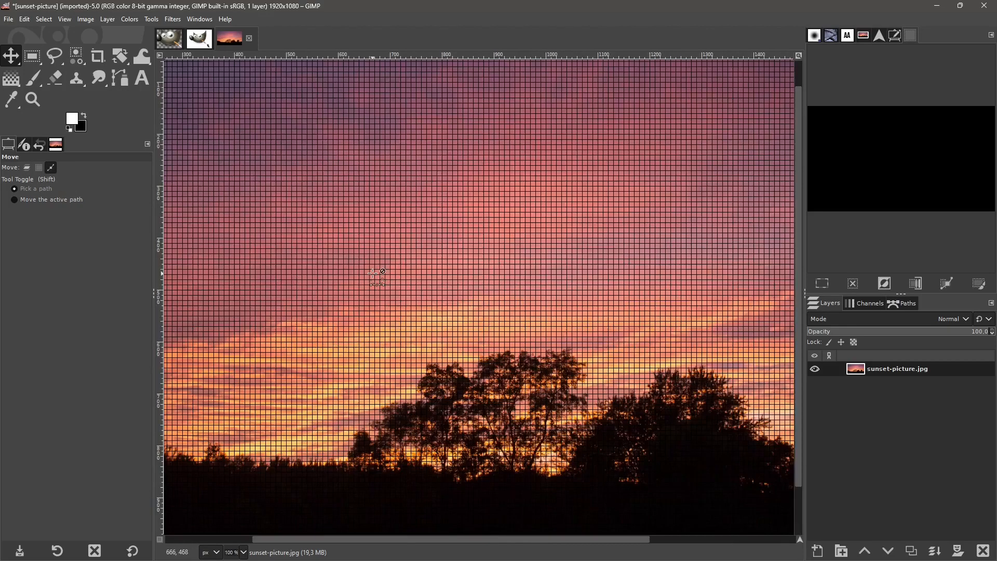
pyautogui.scroll(5, 373, 273)
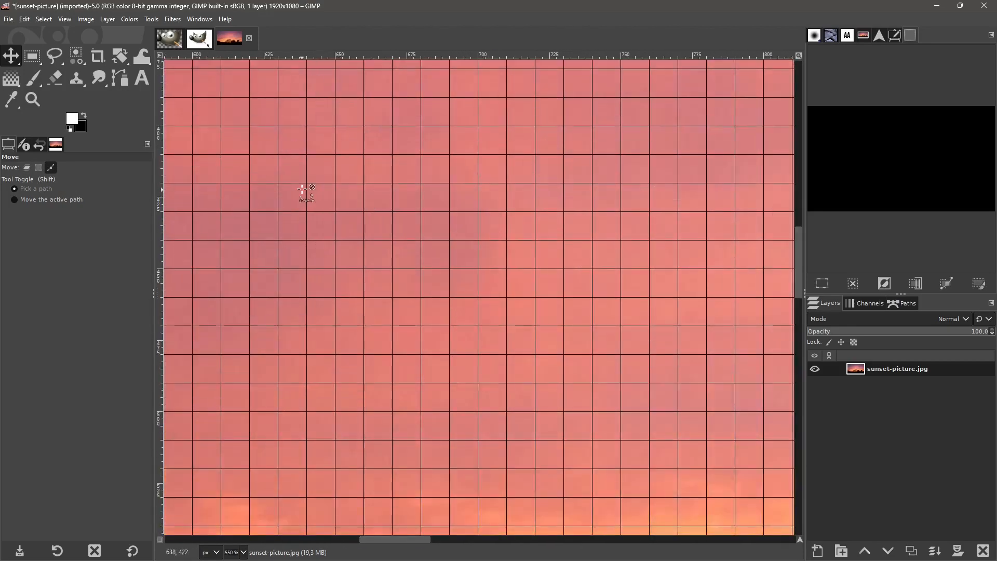
pyautogui.scroll(-8, 410, 192)
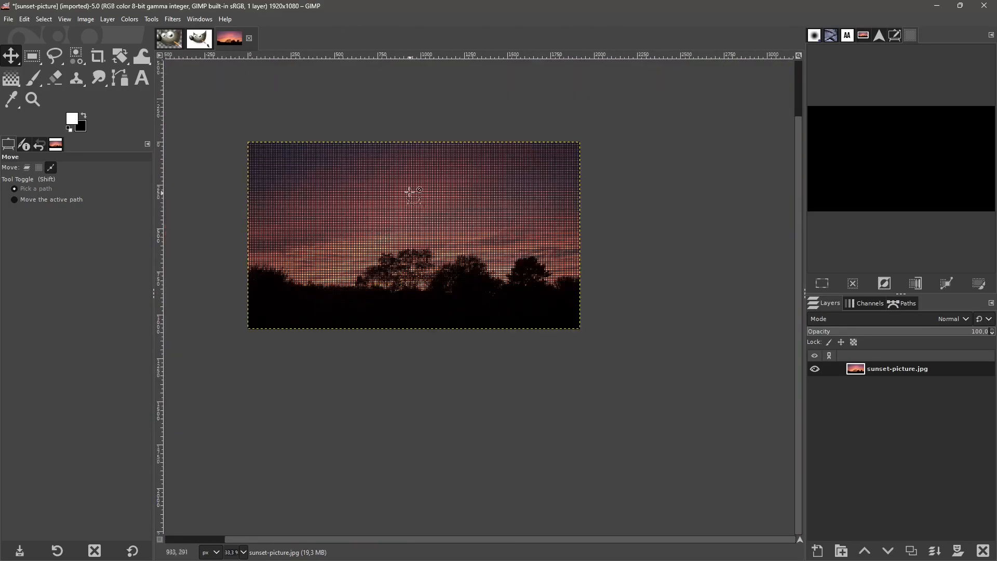
pyautogui.scroll(1, 399, 177)
pyautogui.scroll(-1, 449, 228)
pyautogui.scroll(1, 192, 168)
pyautogui.scroll(-1, 429, 268)
pyautogui.scroll(1, 591, 281)
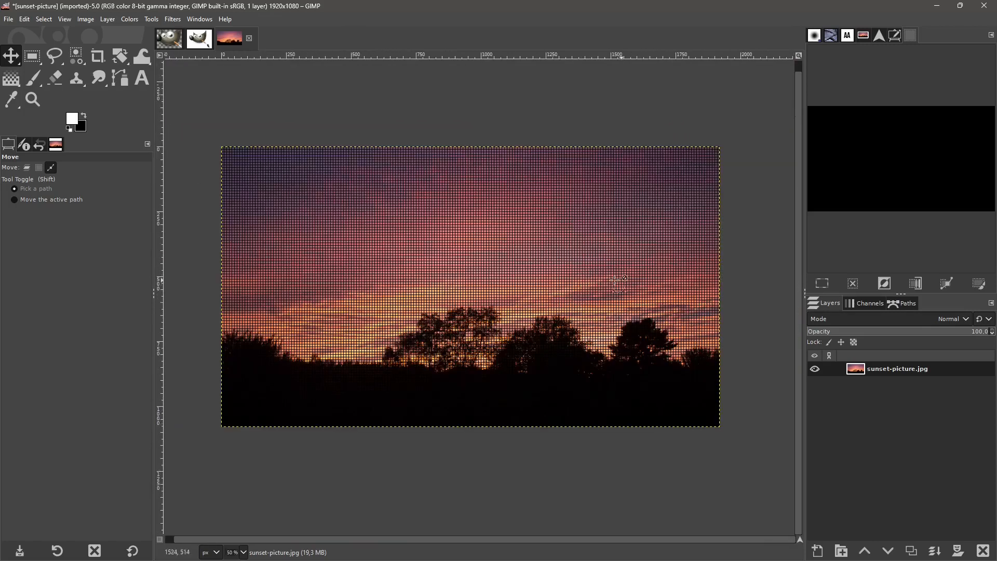
# Hide the grid over the sunset photo
pyautogui.click(48, 22)
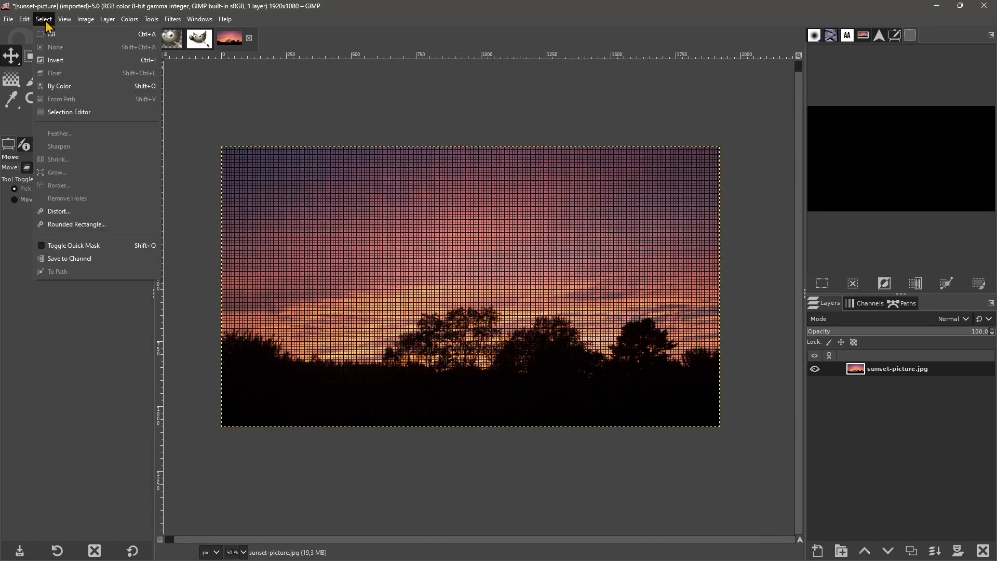
pyautogui.moveTo(64, 24)
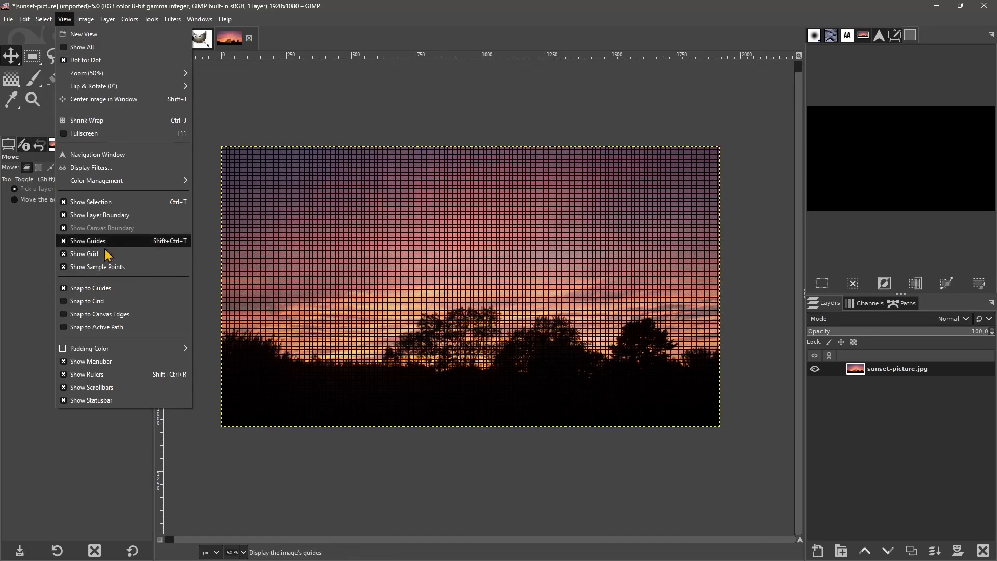
pyautogui.click(64, 258)
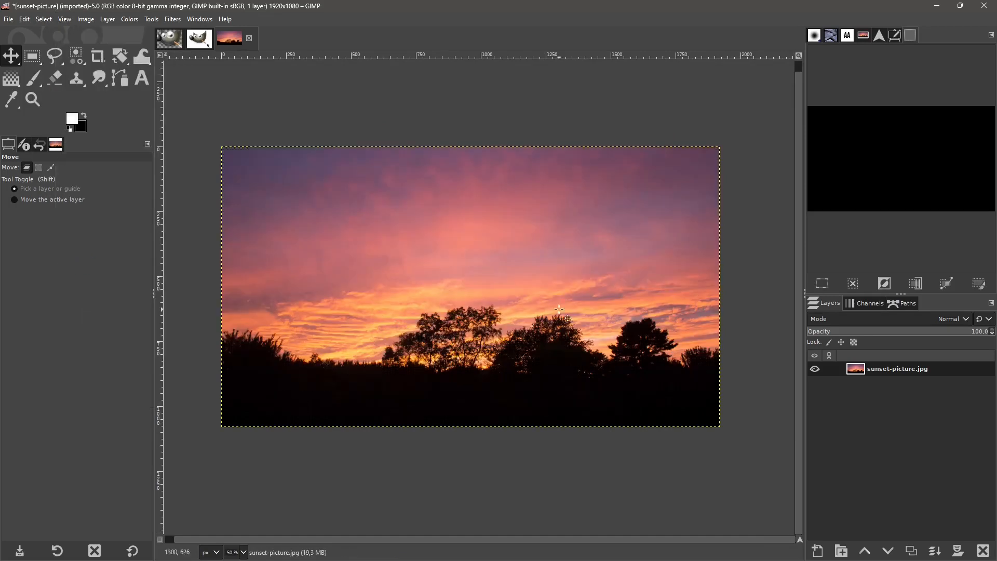
# Hide the layer boundary around the photo and show it again
pyautogui.click(65, 18)
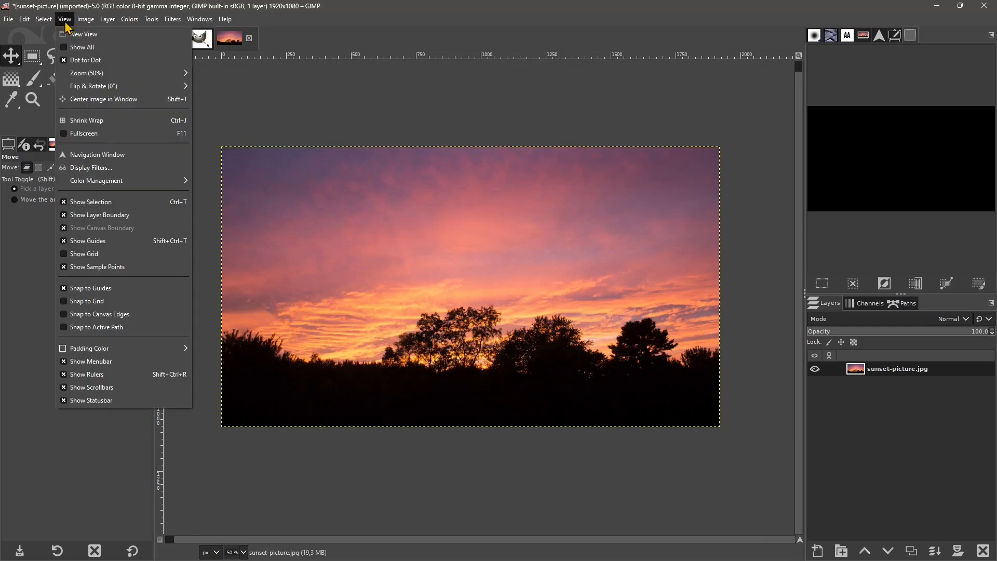
pyautogui.click(64, 217)
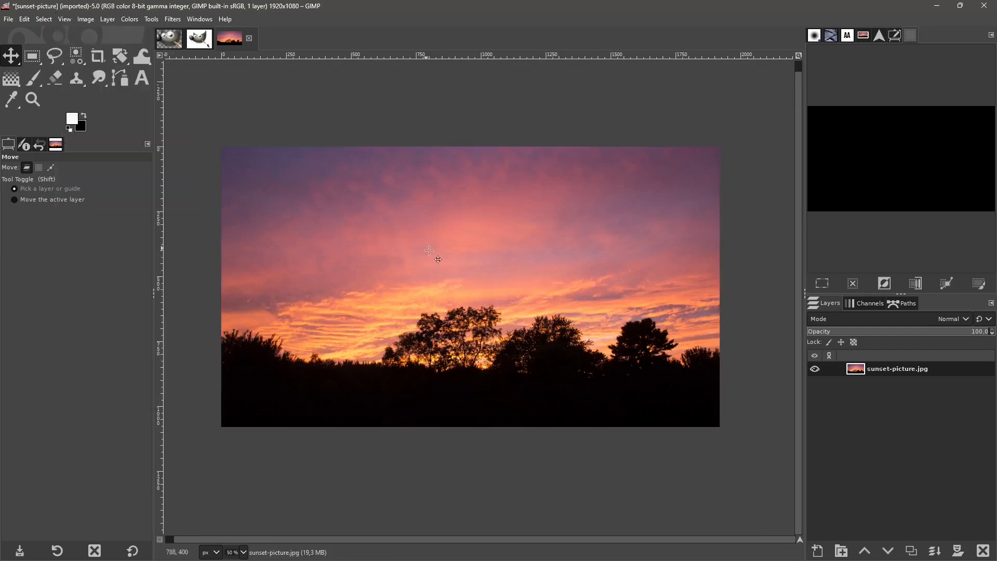
pyautogui.click(64, 18)
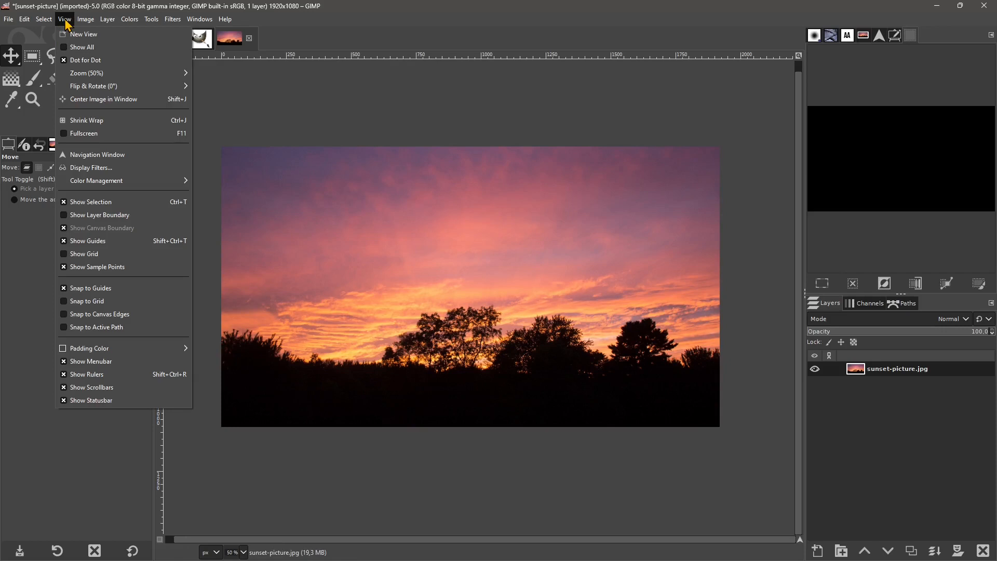
pyautogui.click(66, 217)
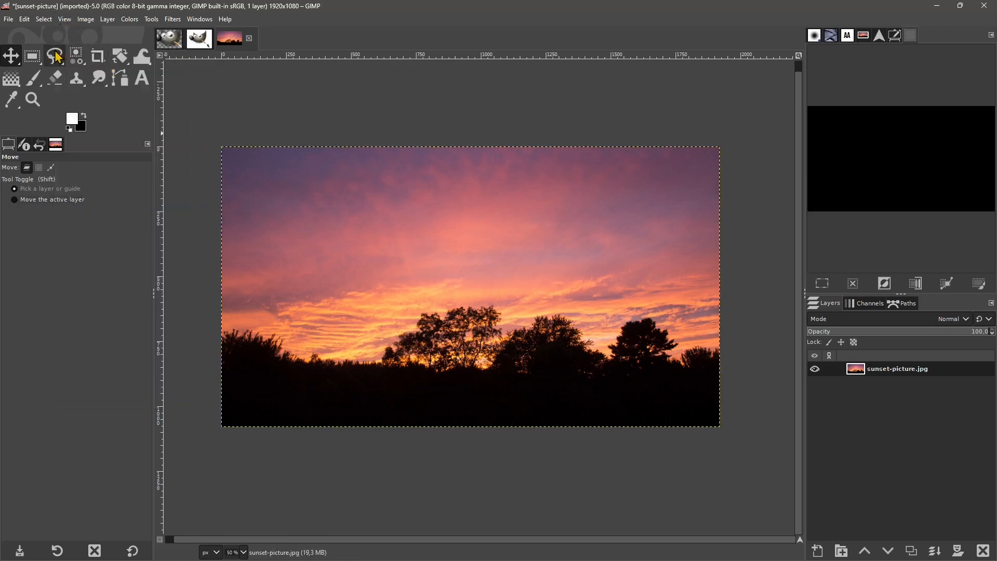
# Draw a rectangular selection of about 368 × 322 px near the photo's center and hide the selection outline
pyautogui.click(33, 56)
pyautogui.moveTo(371, 223); pyautogui.dragTo(467, 306)
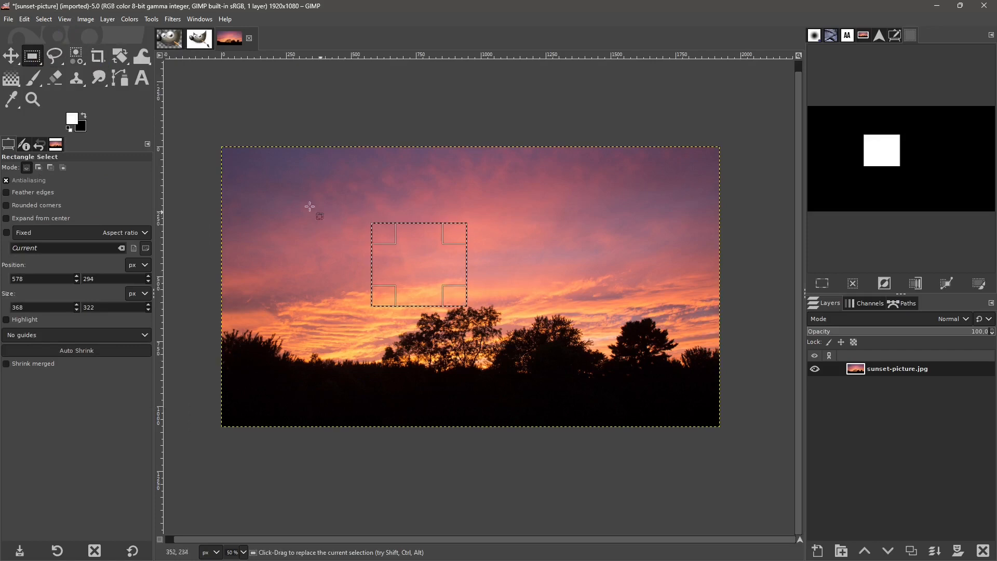
pyautogui.click(52, 21)
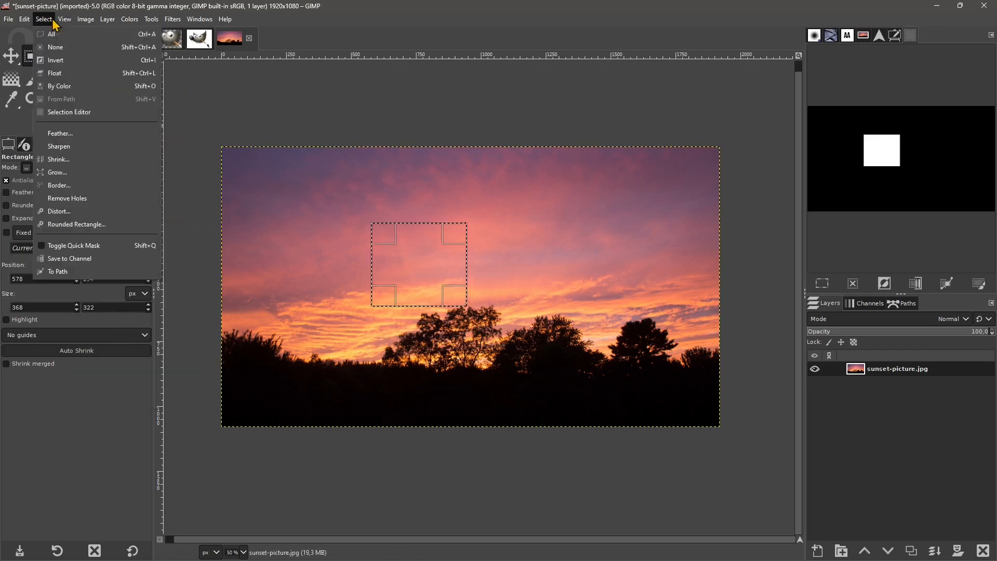
pyautogui.moveTo(64, 23)
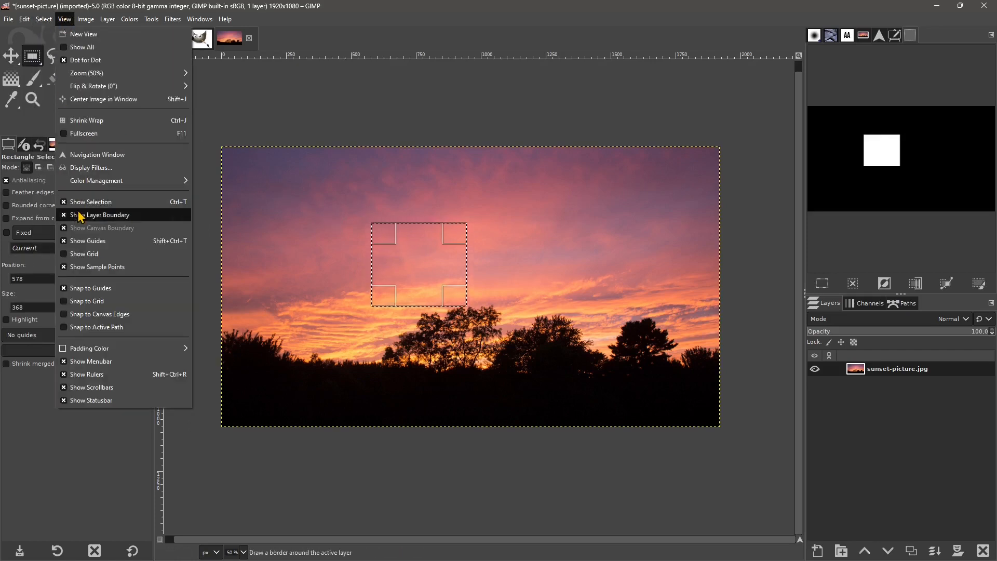
pyautogui.click(91, 202)
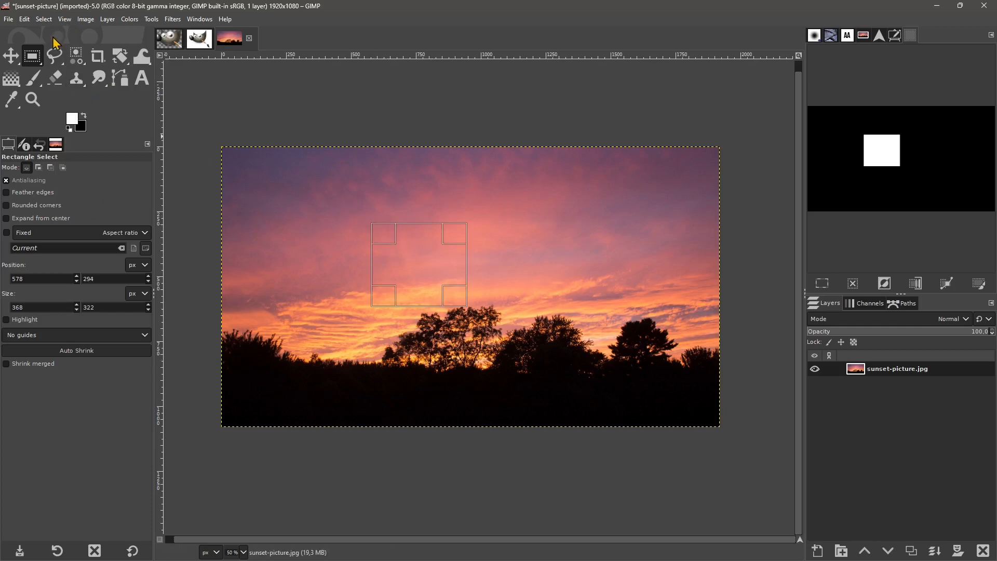
# Switch to the Move tool, show the selection outline again and clear the rectangular selection
pyautogui.click(10, 55)
pyautogui.click(47, 20)
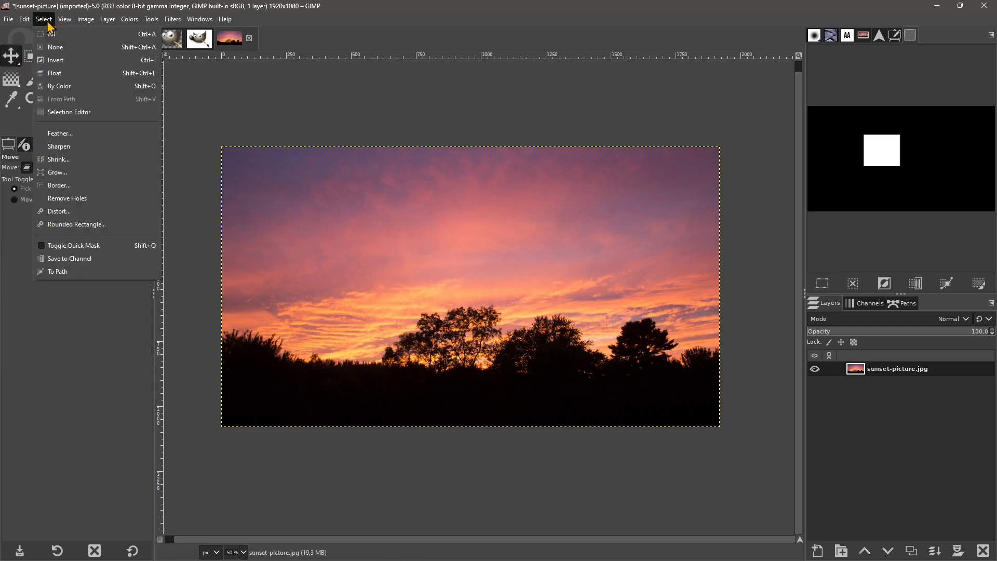
pyautogui.moveTo(59, 24)
pyautogui.click(78, 201)
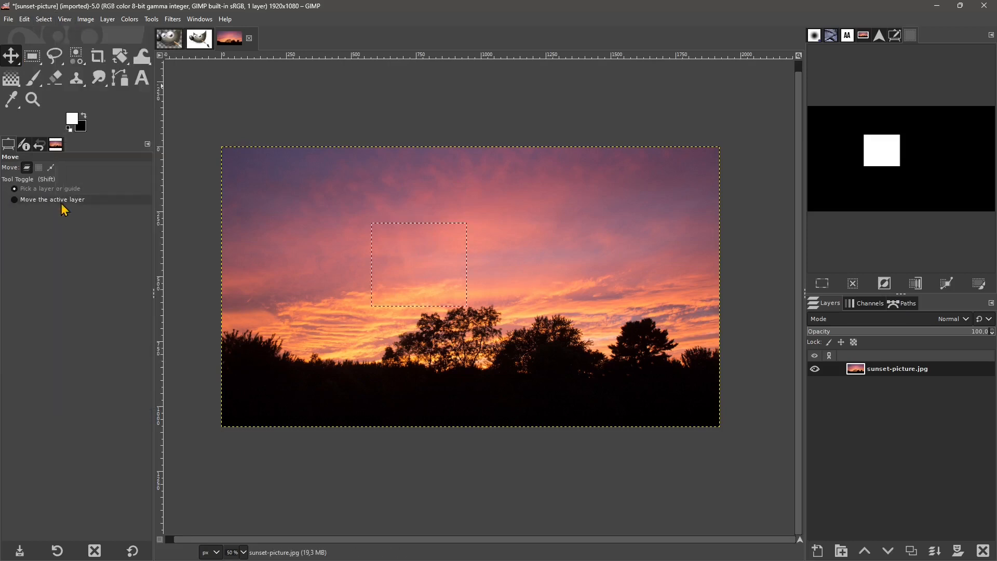
pyautogui.click(43, 20)
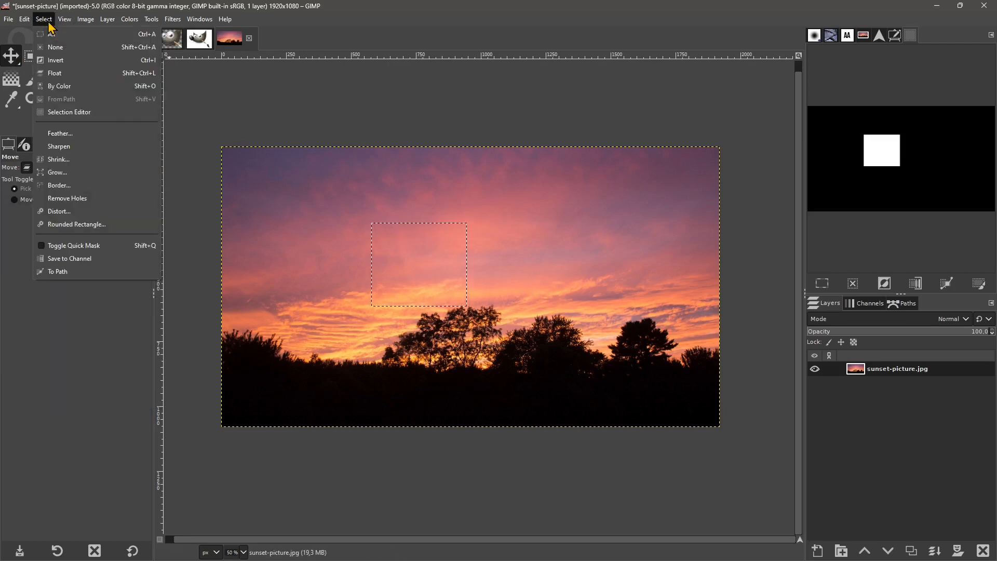
pyautogui.click(52, 52)
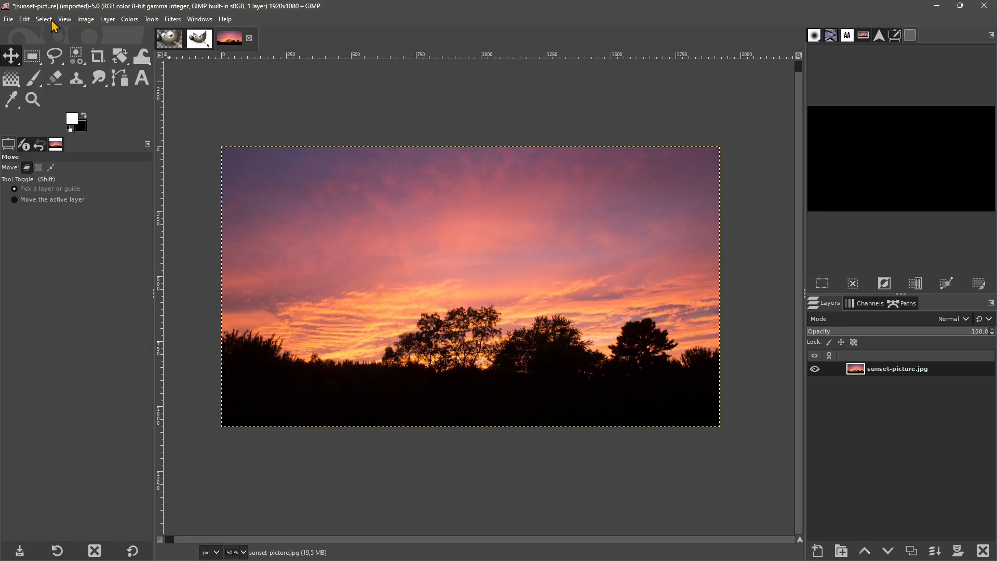
# Add a horizontal guide at 50% of the sunset photo's height
pyautogui.click(48, 20)
pyautogui.moveTo(65, 24)
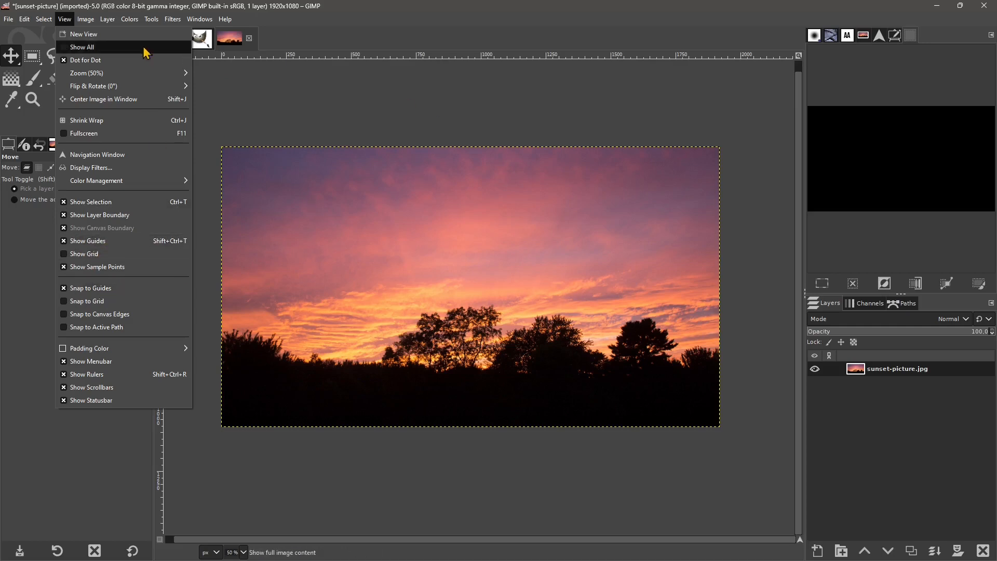
pyautogui.moveTo(94, 23)
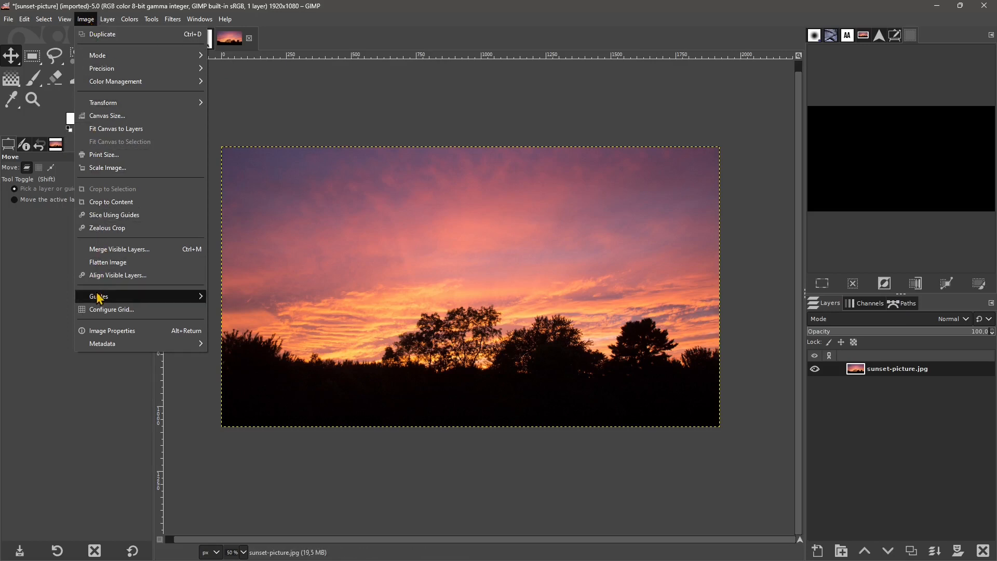
pyautogui.moveTo(97, 297)
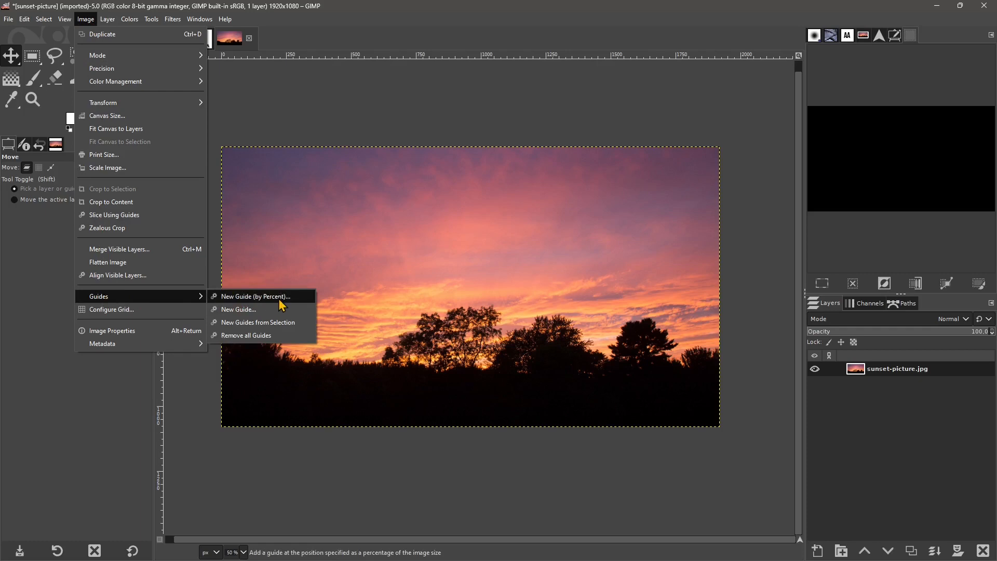
pyautogui.click(280, 299)
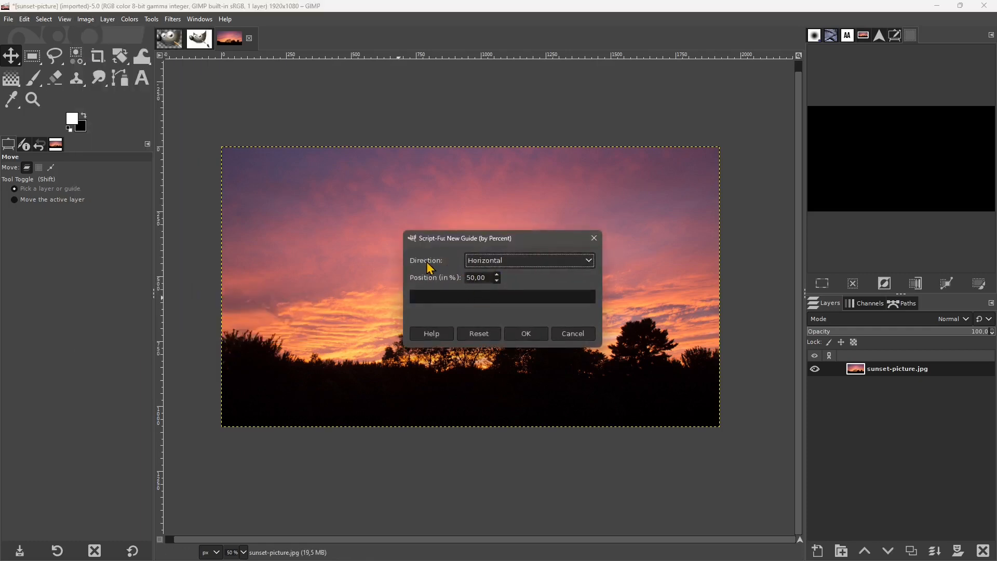
pyautogui.click(477, 257)
pyautogui.click(477, 257)
pyautogui.click(524, 334)
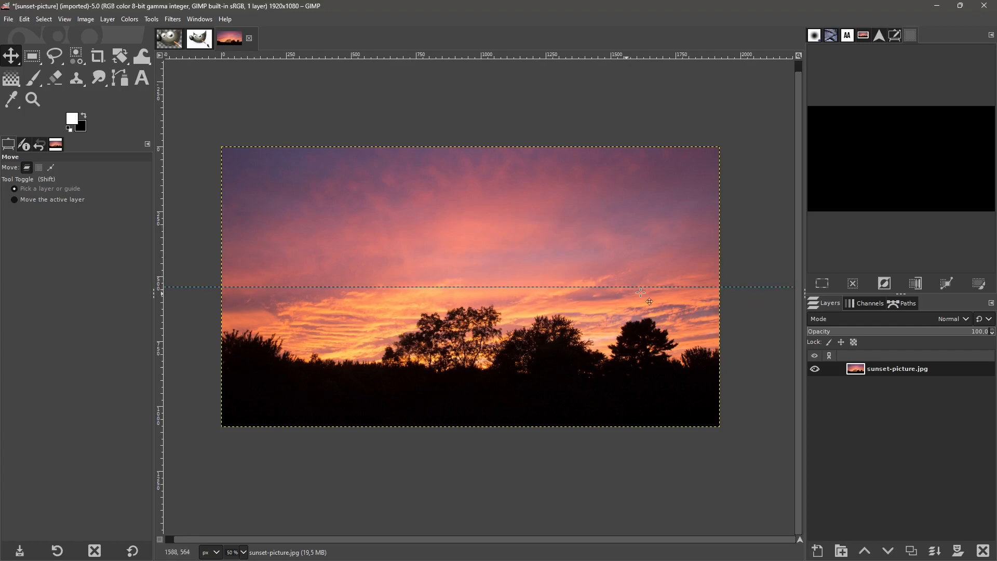
# Add a vertical guide at 50% of the photo's width
pyautogui.click(88, 23)
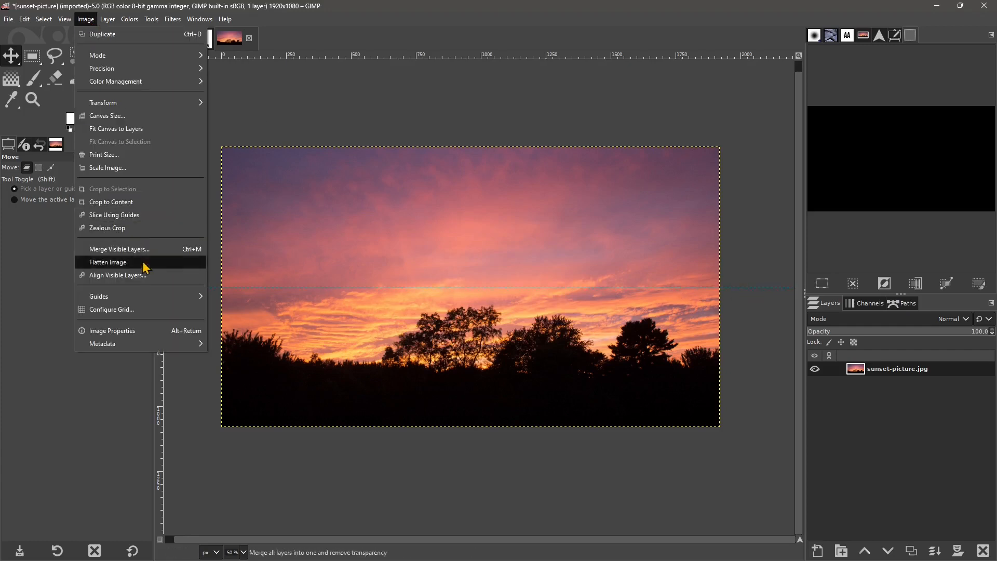
pyautogui.moveTo(132, 297)
pyautogui.click(233, 299)
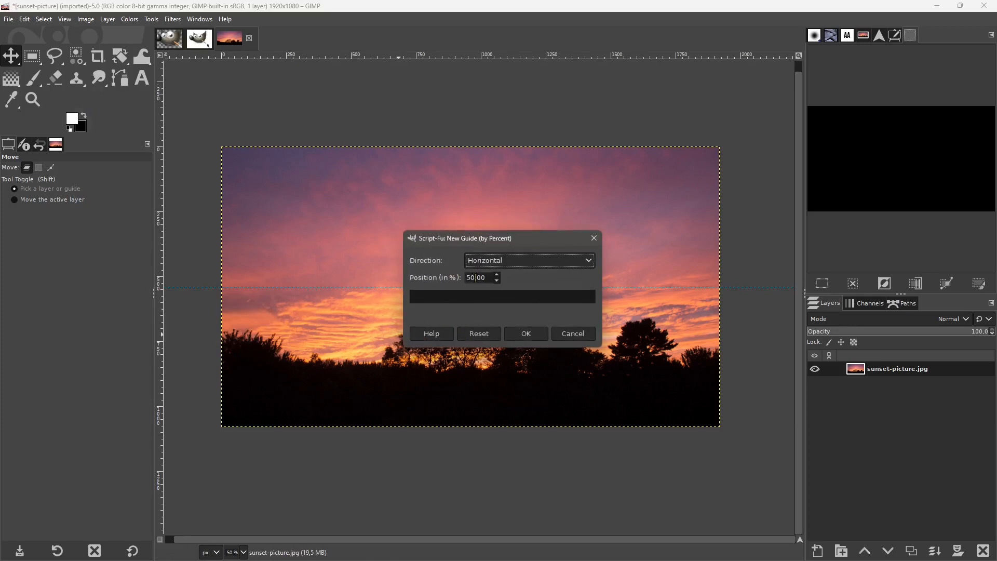
pyautogui.click(488, 261)
pyautogui.click(500, 275)
pyautogui.click(494, 261)
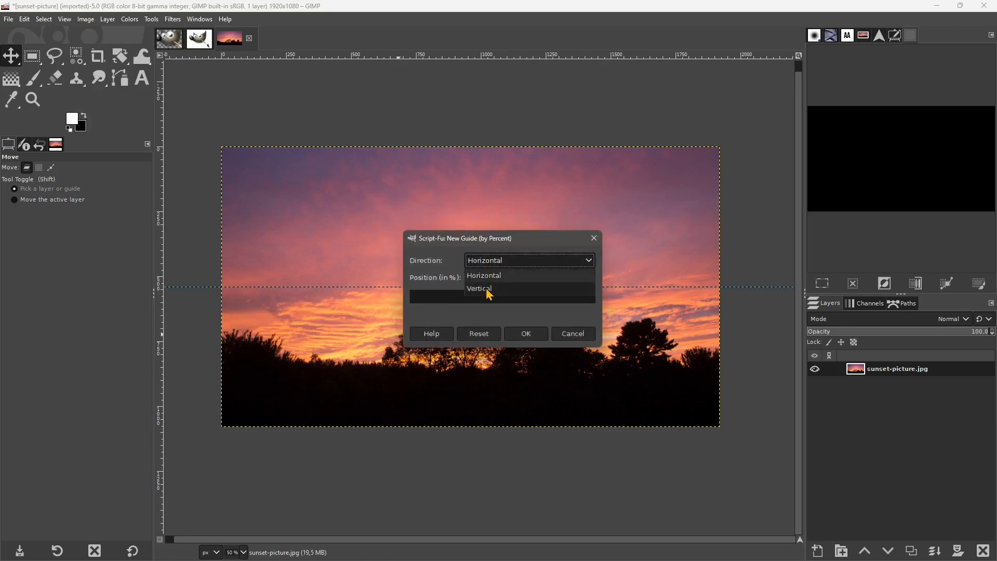
pyautogui.click(485, 288)
pyautogui.click(525, 334)
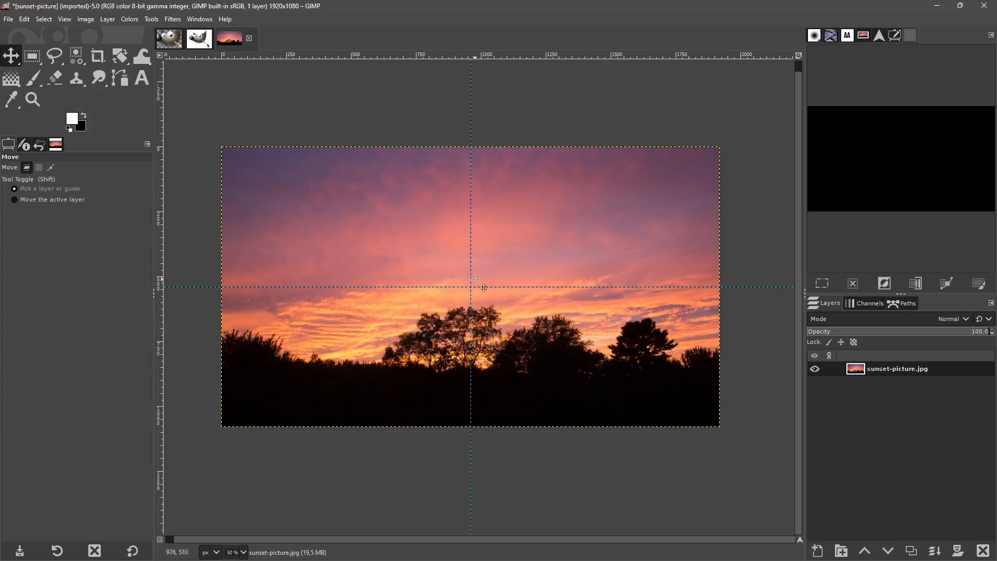
# Add another percent-based vertical guide at the same 50% position
pyautogui.click(86, 19)
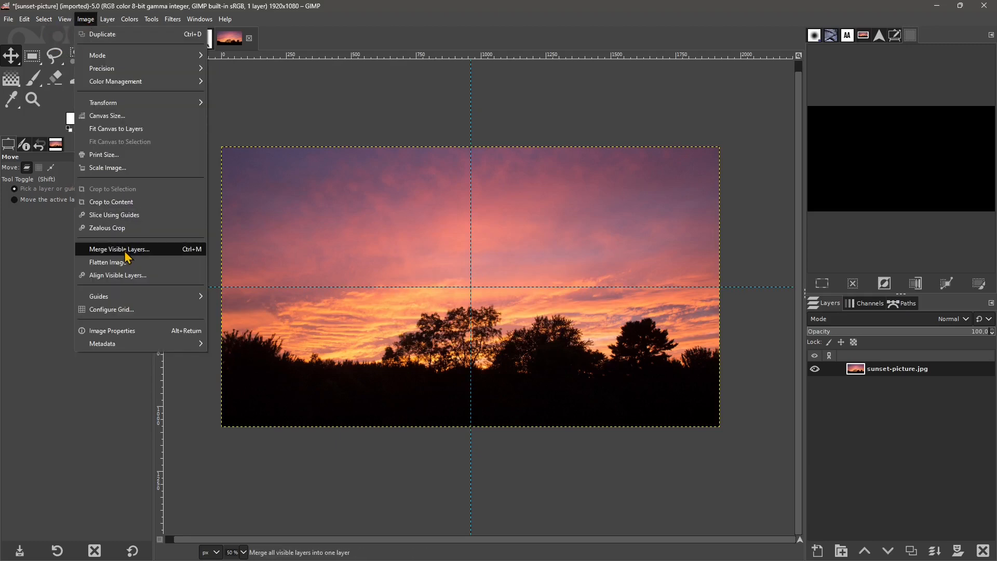
pyautogui.moveTo(111, 296)
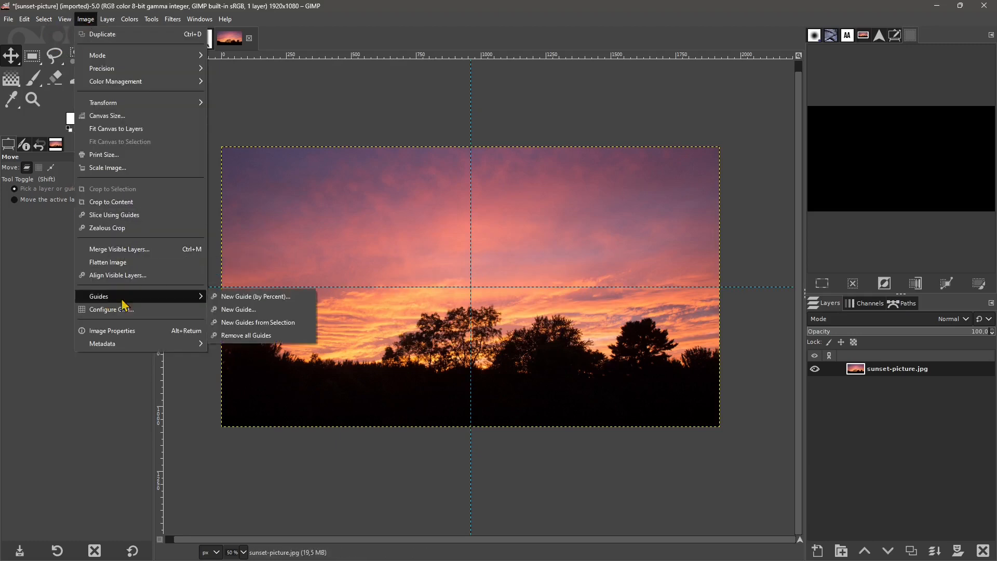
pyautogui.click(226, 293)
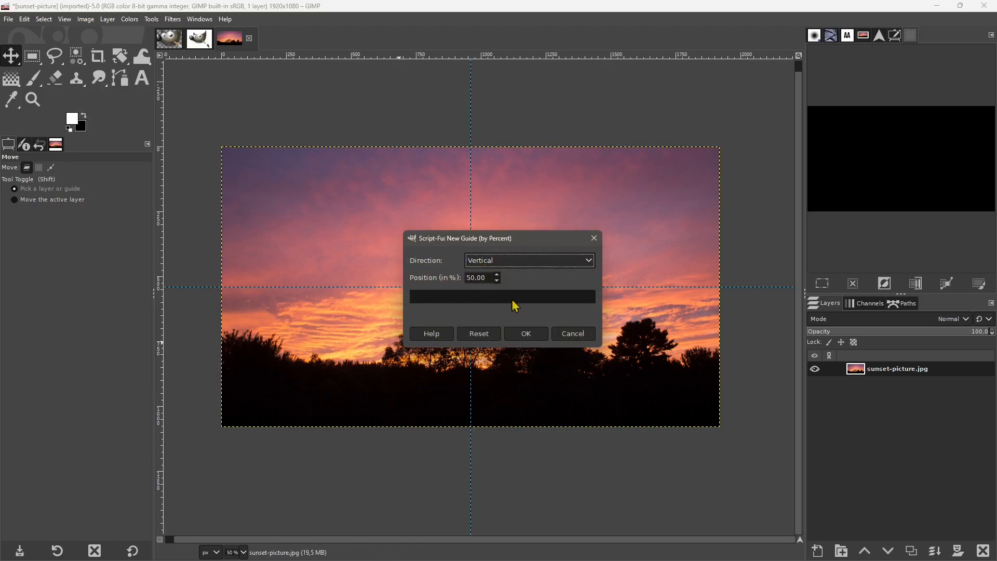
pyautogui.click(526, 333)
# Add a horizontal guide at a position of 100 px in the photo
pyautogui.click(86, 19)
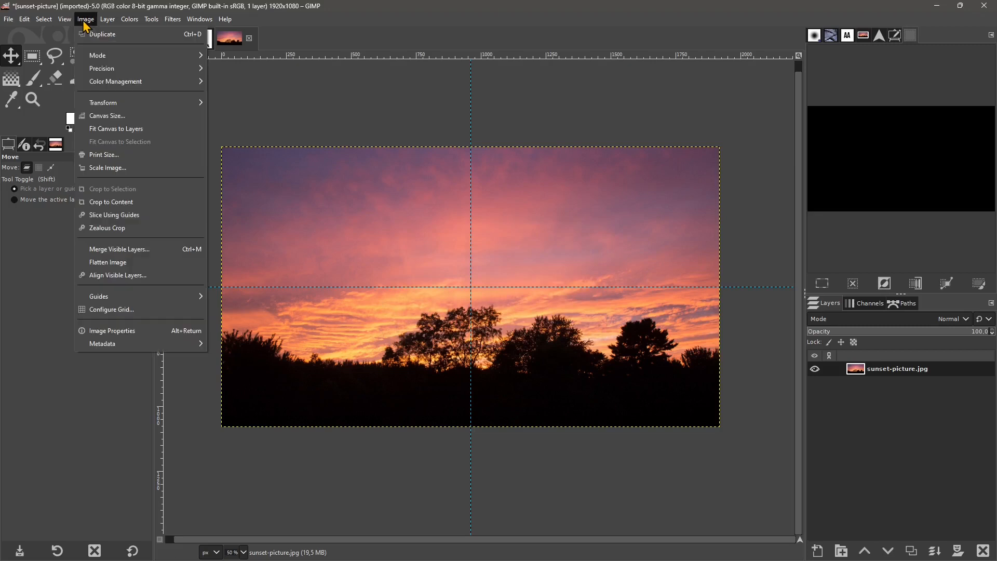
pyautogui.moveTo(133, 297)
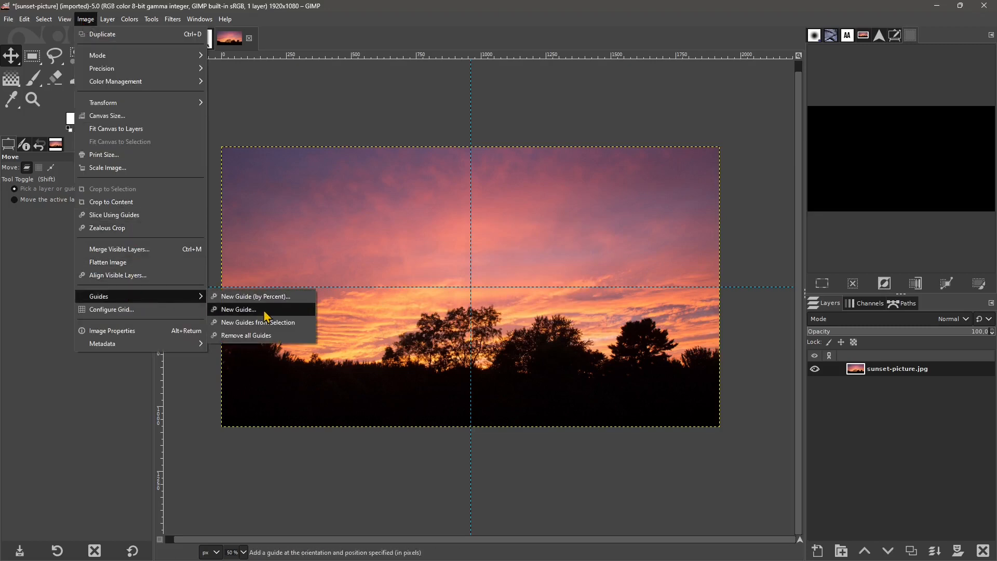
pyautogui.click(231, 311)
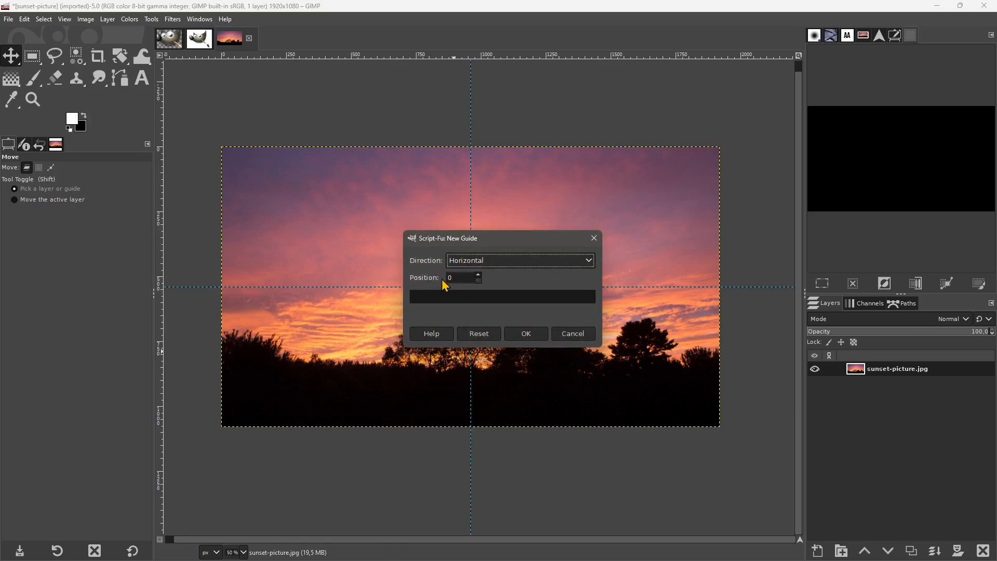
pyautogui.click(452, 279)
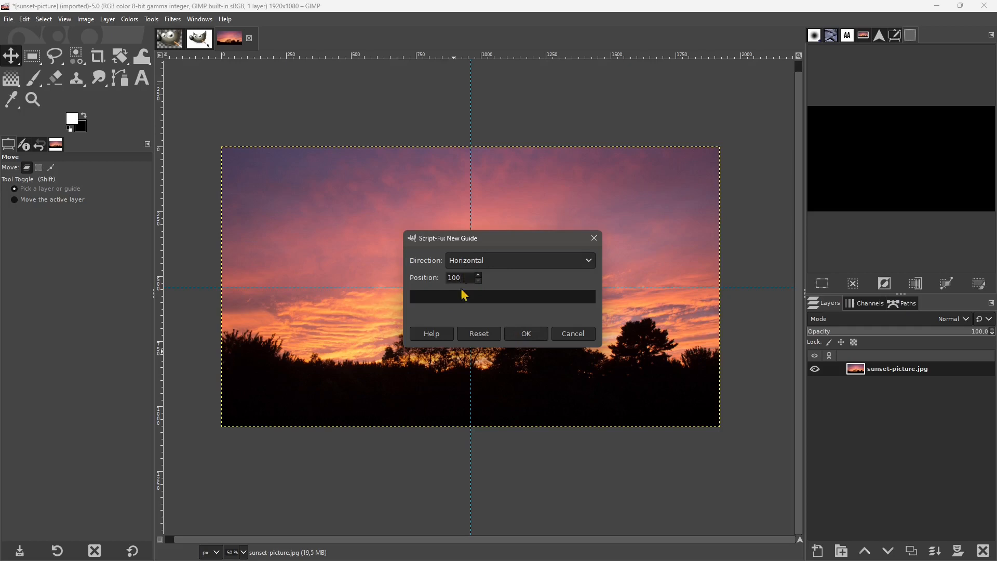
pyautogui.click(518, 334)
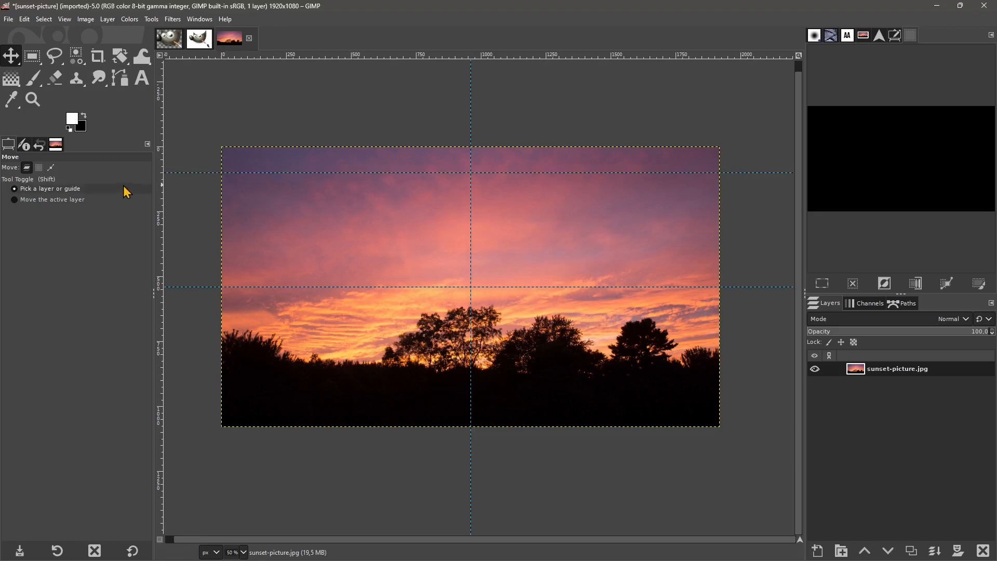
# Add a vertical guide at a position of 100 px in the photo
pyautogui.click(78, 21)
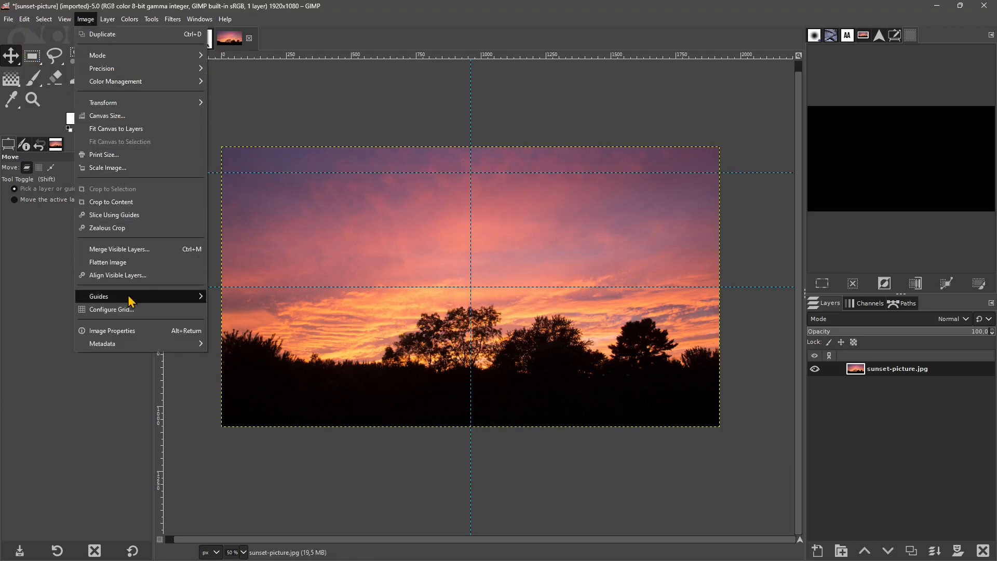
pyautogui.moveTo(130, 296)
pyautogui.click(213, 309)
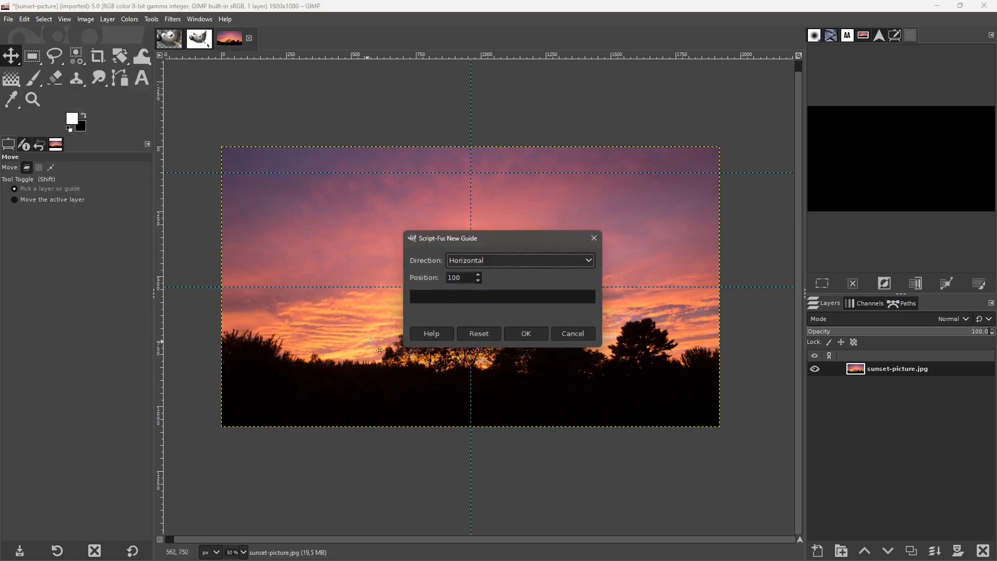
pyautogui.click(475, 261)
pyautogui.click(477, 289)
pyautogui.click(530, 334)
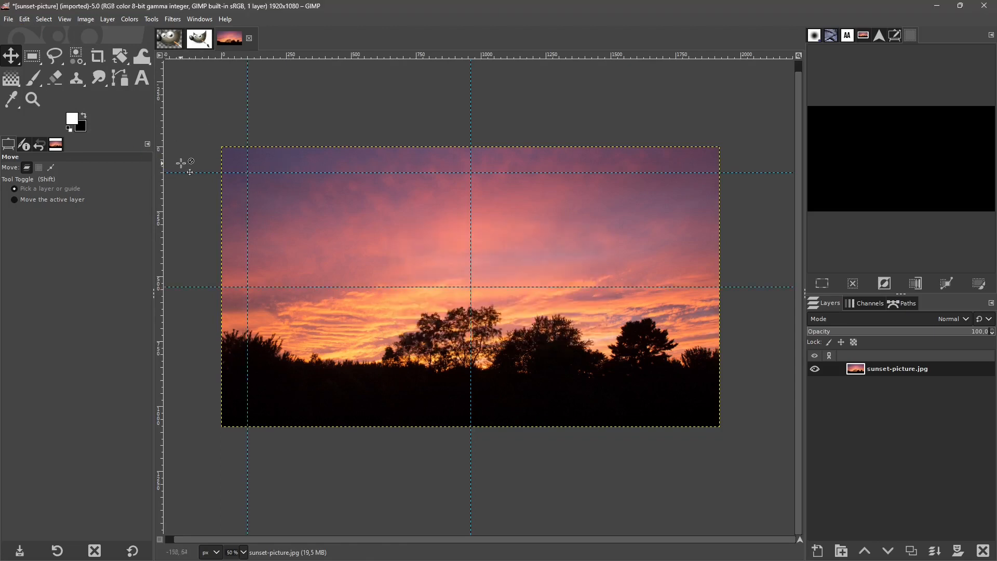
# Examine the two 100 px guides against the rulers near the photo's upper-left corner and return to the full photo
pyautogui.press('ctrl')
pyautogui.scroll(6, 209, 146)
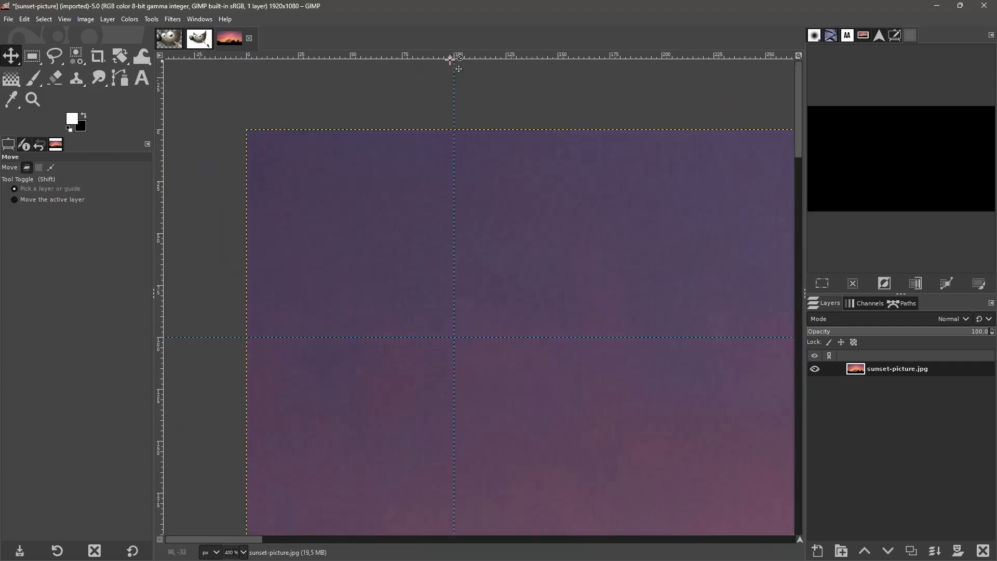
pyautogui.scroll(1, 314, 71)
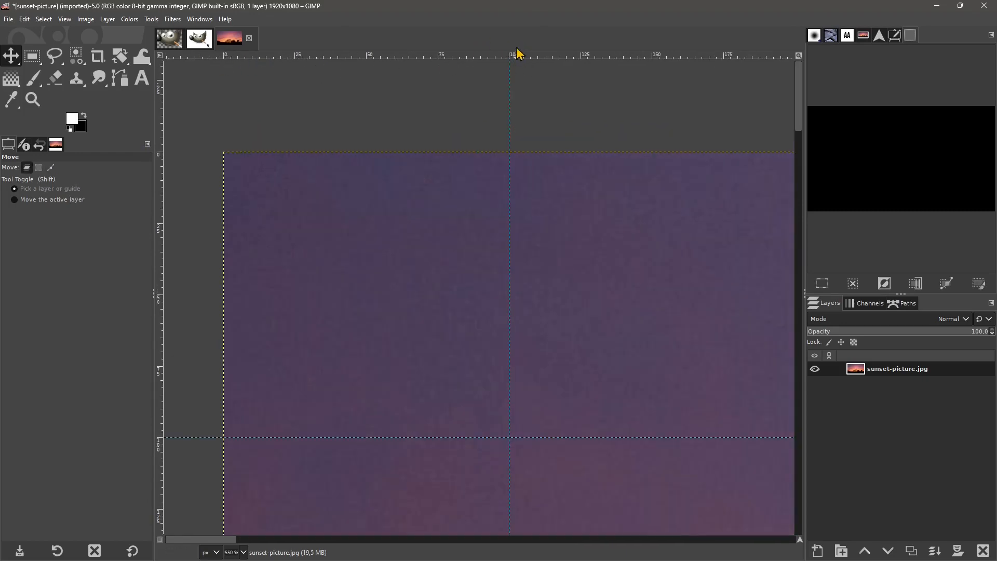
pyautogui.scroll(-2, 332, 98)
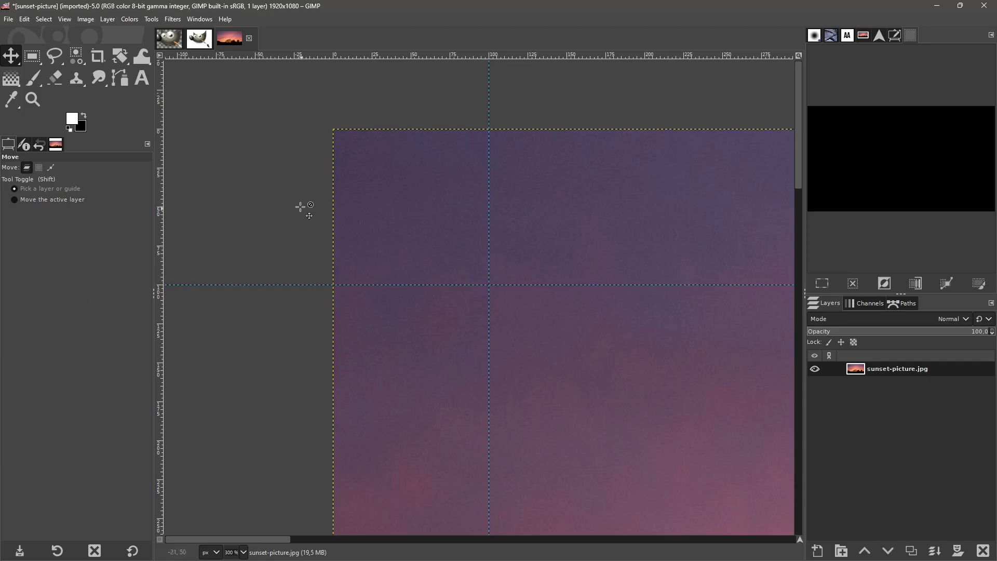
pyautogui.keyDown('ctrl'); pyautogui.scroll(-6, 218, 309); pyautogui.keyUp('ctrl')
pyautogui.keyDown('ctrl'); pyautogui.scroll(2, 289, 345); pyautogui.keyUp('ctrl')
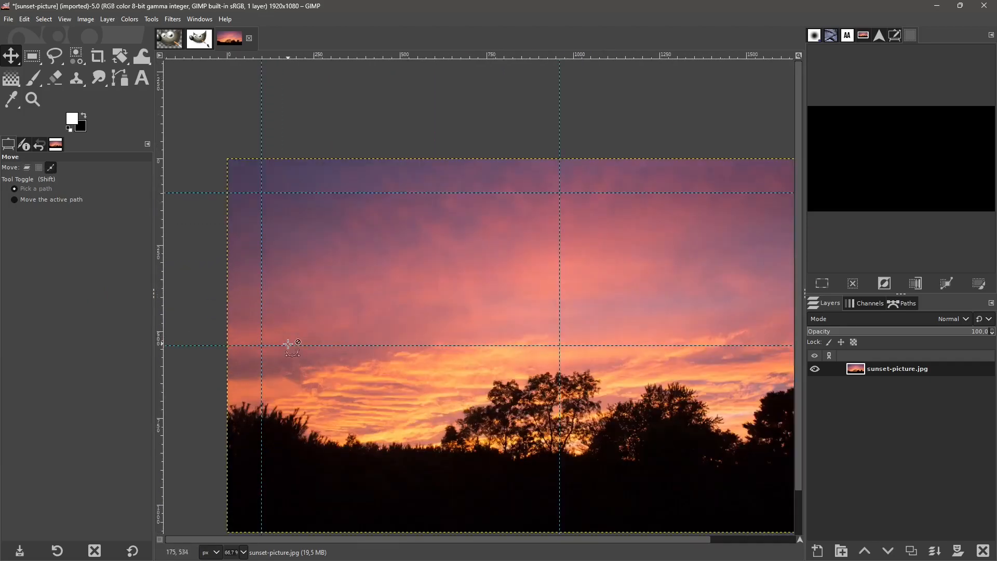
pyautogui.keyDown('ctrl'); pyautogui.scroll(-2, 288, 344); pyautogui.keyUp('ctrl')
pyautogui.keyDown('ctrl'); pyautogui.scroll(1, 297, 371); pyautogui.keyUp('ctrl')
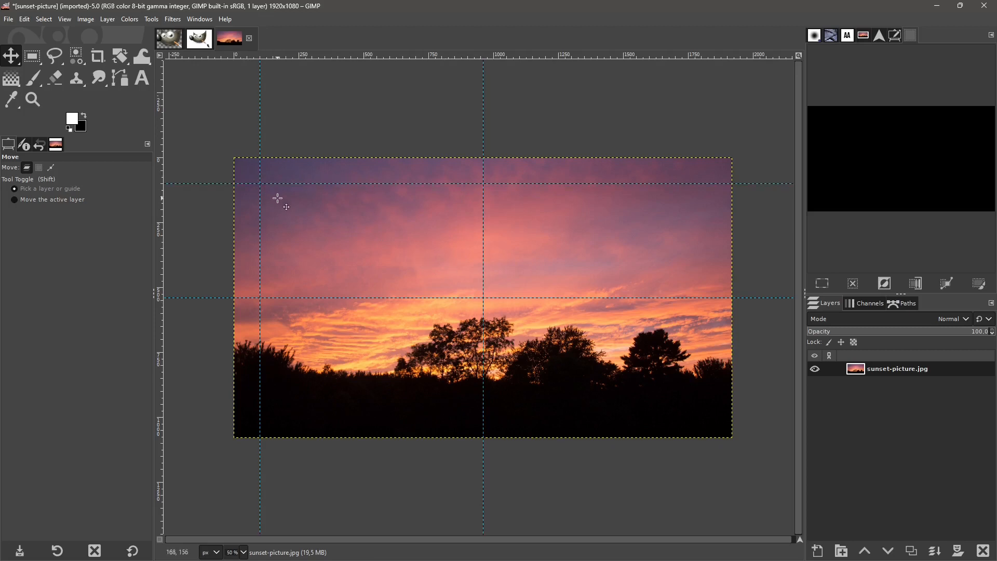
# Copy the Wilber image into the sunset photo as a new layer and move it against the upper horizontal and central vertical guides
pyautogui.click(172, 42)
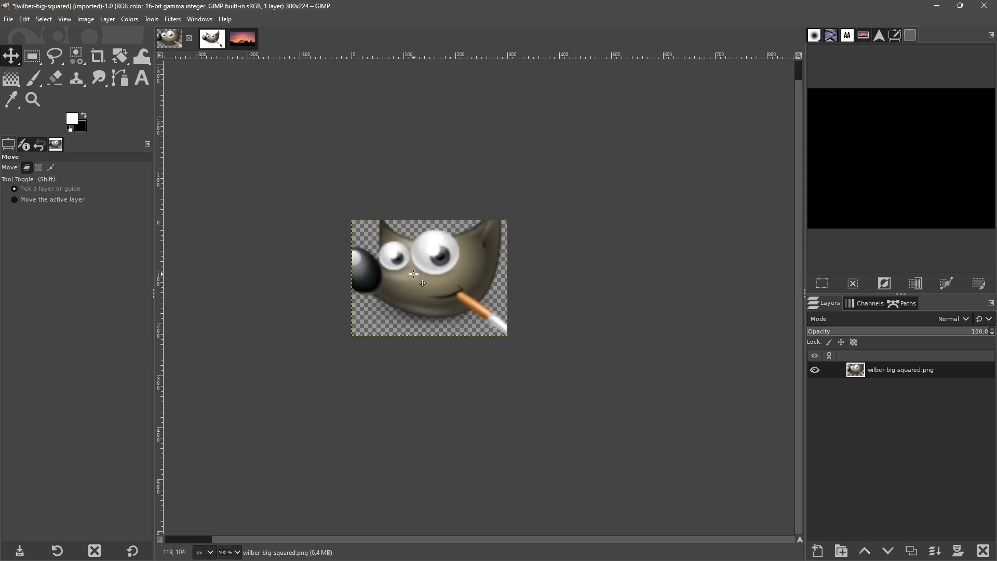
pyautogui.hotkey('ctrl', 'c')
pyautogui.click(239, 40)
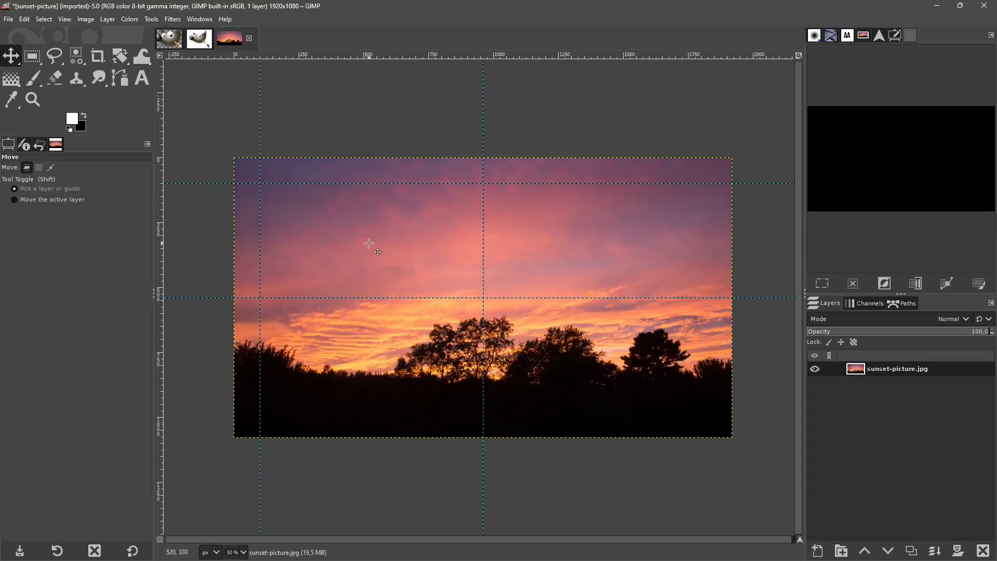
pyautogui.hotkey('ctrl', 'v')
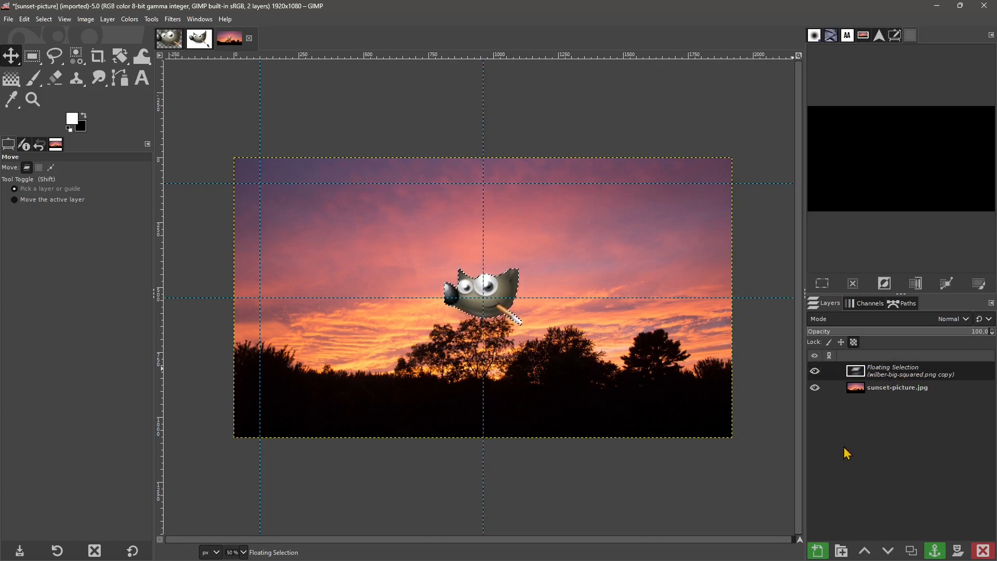
pyautogui.click(817, 553)
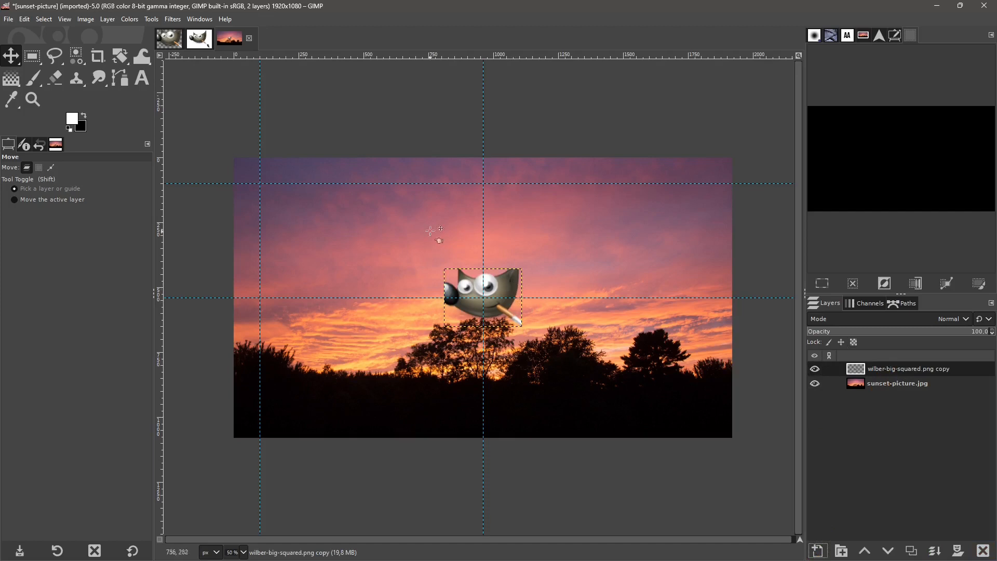
pyautogui.moveTo(504, 287); pyautogui.dragTo(426, 212)
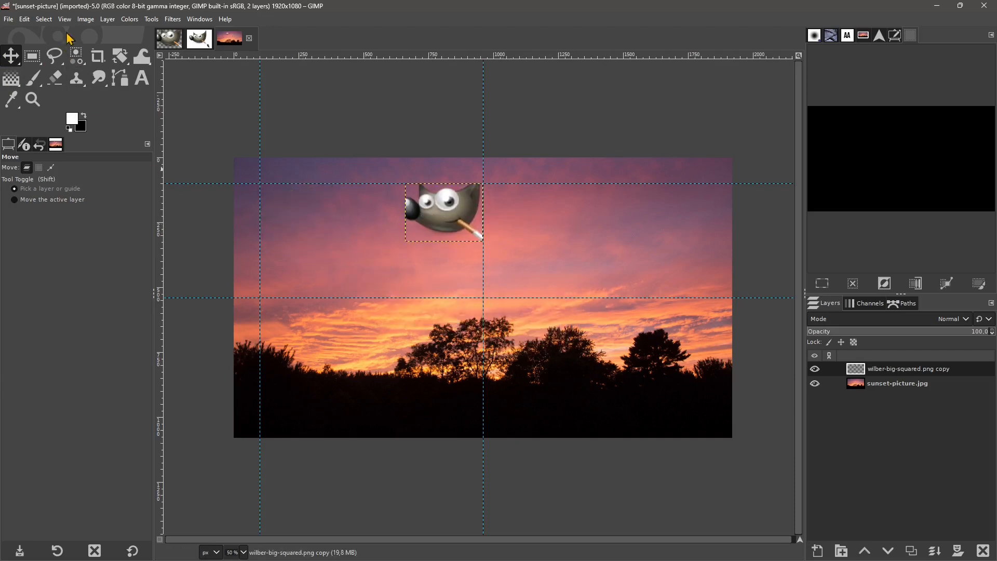
# Turn off snapping to guides and move the Wilber layer freely down and left, away from the guides
pyautogui.click(62, 19)
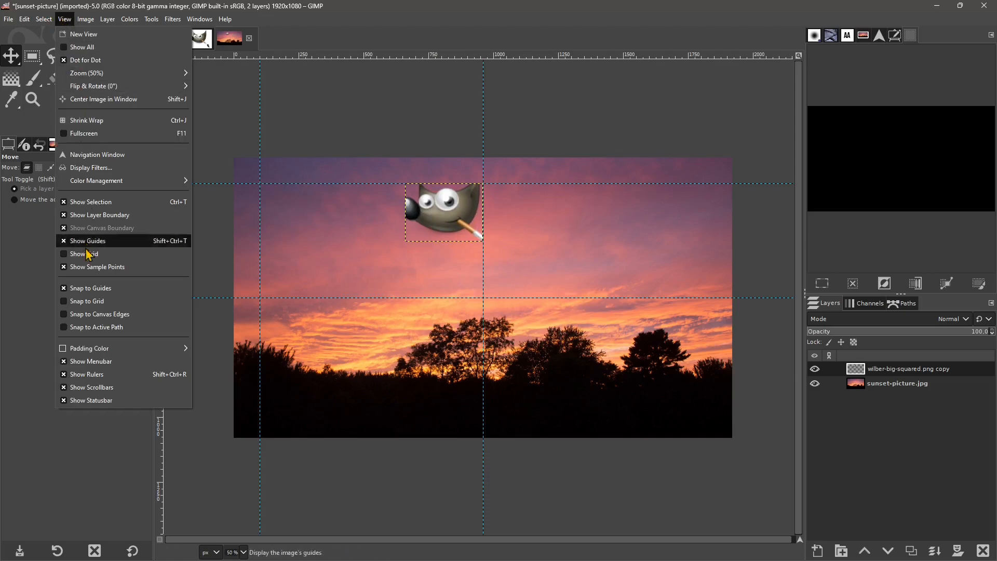
pyautogui.click(64, 288)
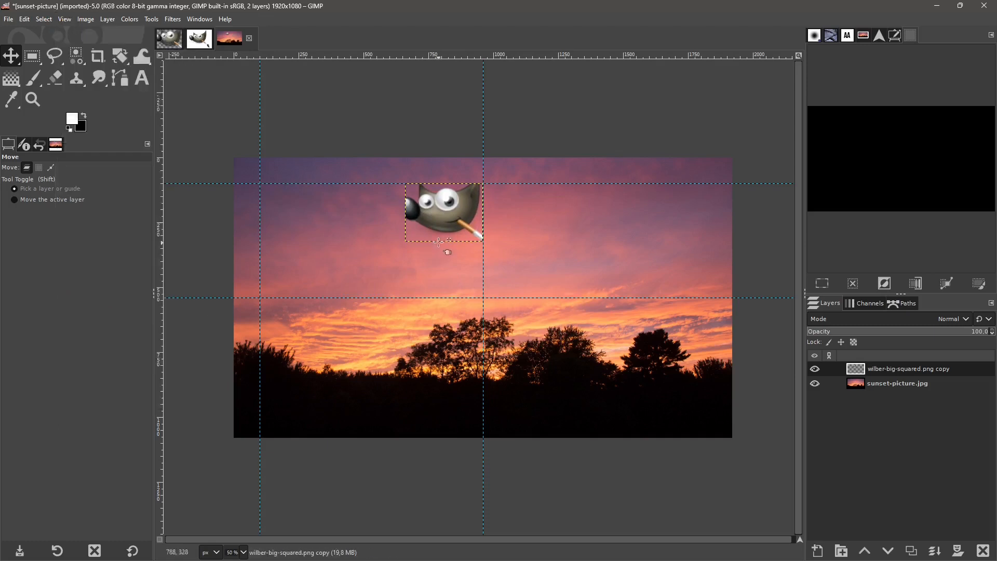
pyautogui.moveTo(446, 230); pyautogui.dragTo(403, 269)
# Turn on snapping to the grid and move the Wilber layer slightly up and right in the sunset photo
pyautogui.click(65, 19)
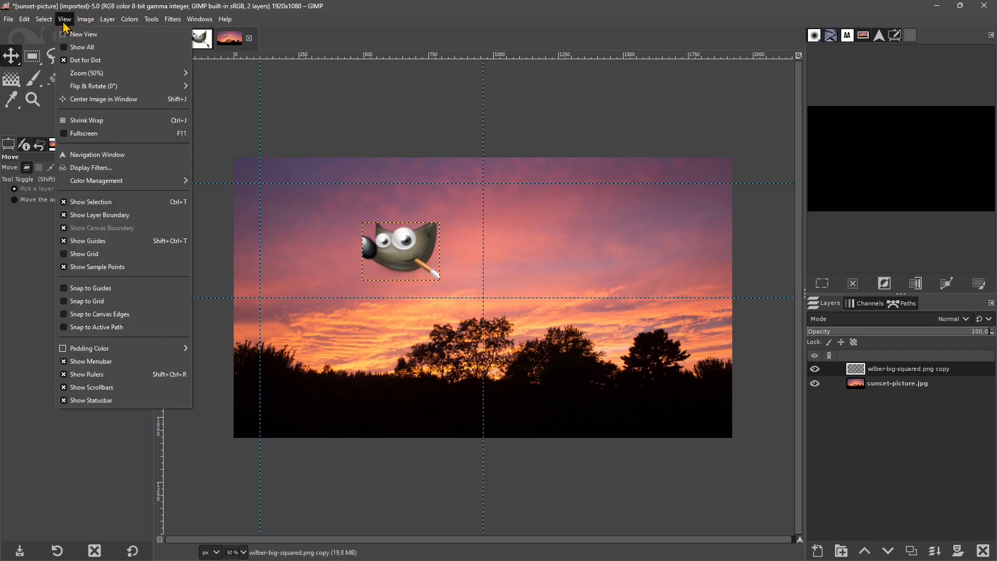
pyautogui.click(62, 305)
pyautogui.moveTo(405, 255); pyautogui.dragTo(442, 239)
pyautogui.scroll(4, 413, 235)
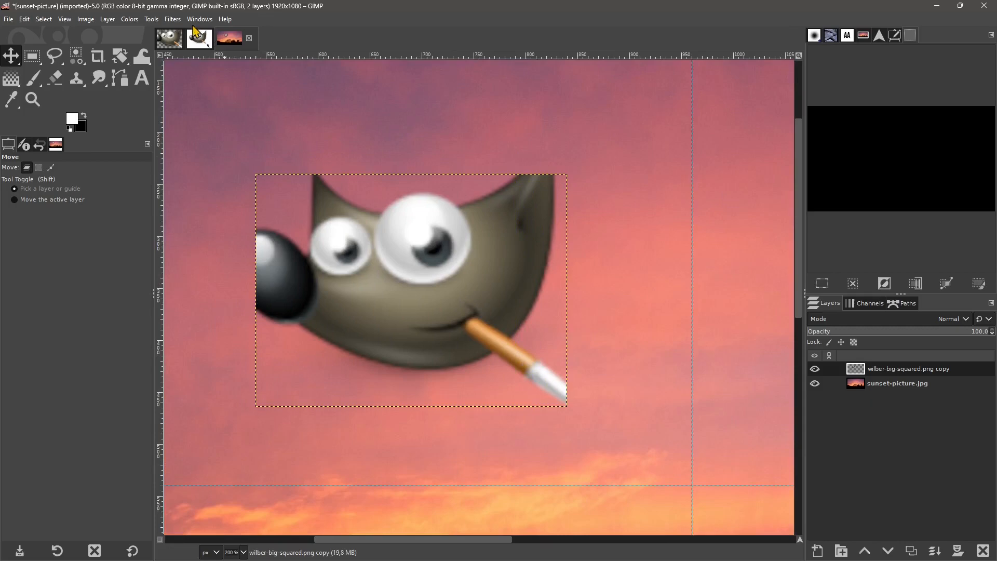
# Show the grid over the photo and move the Wilber layer up and left along the grid lines
pyautogui.click(63, 19)
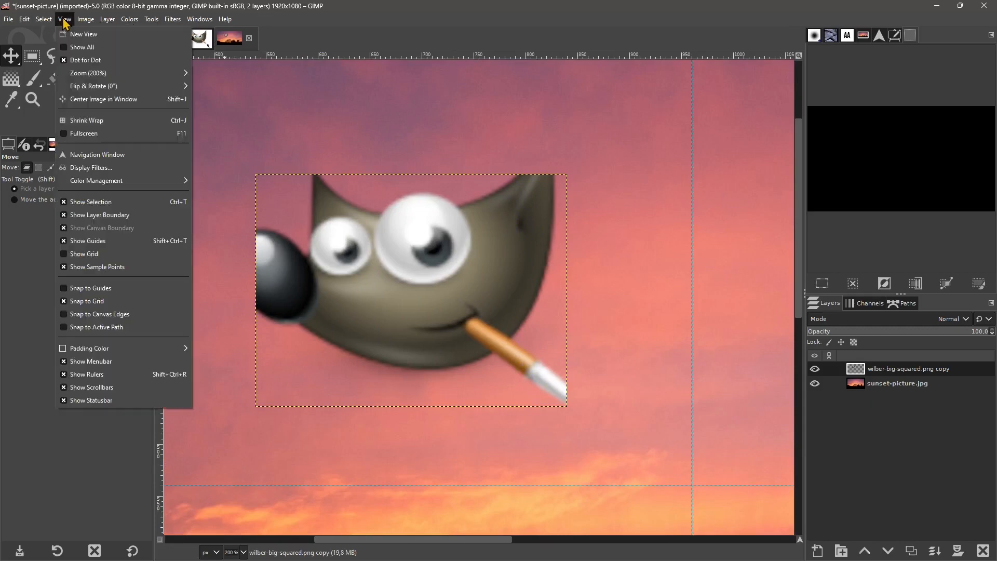
pyautogui.click(63, 253)
pyautogui.moveTo(478, 269); pyautogui.dragTo(453, 250)
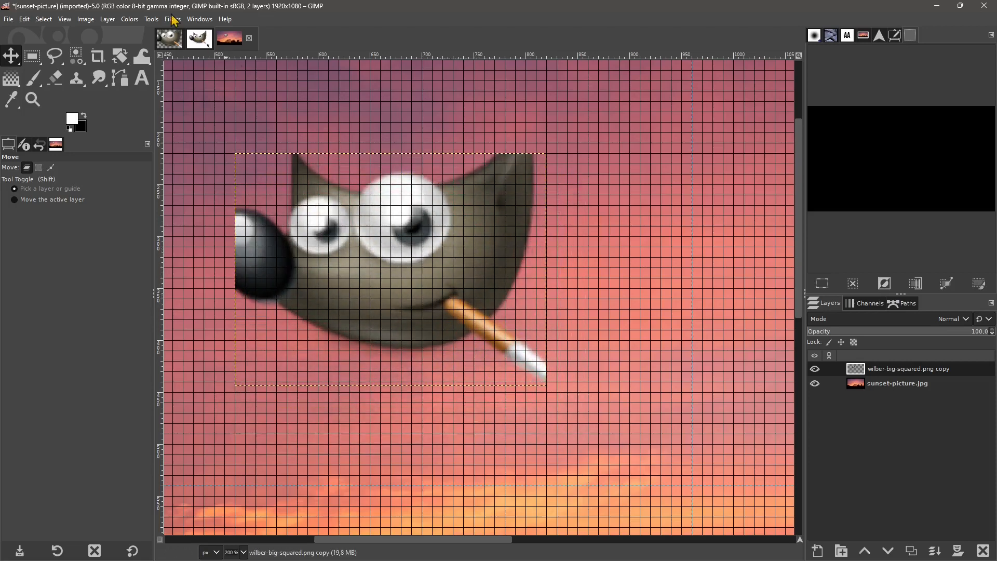
# Replace grid snapping with snapping to canvas edges and move the Wilber layer into the photo's upper-left corner
pyautogui.click(65, 20)
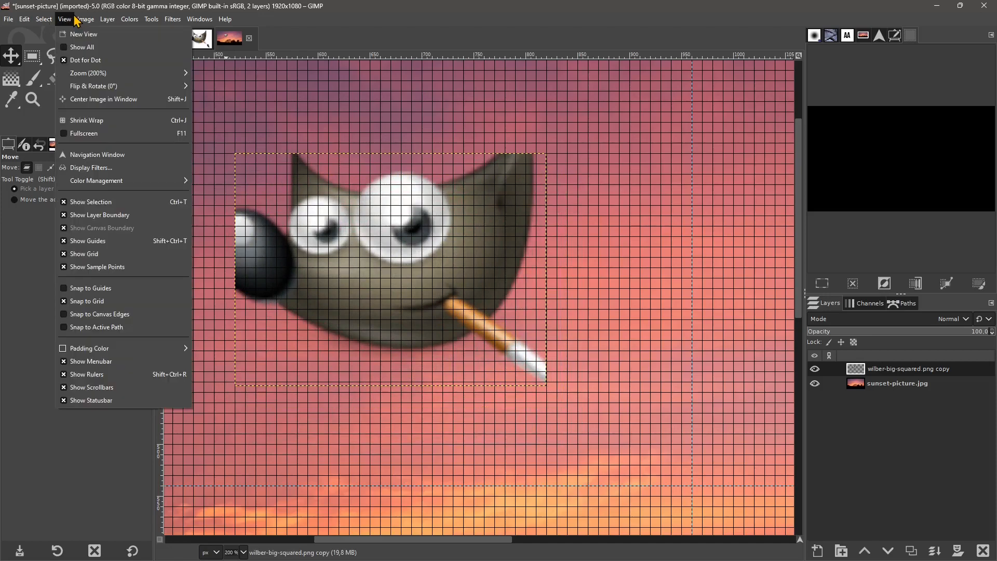
pyautogui.click(62, 302)
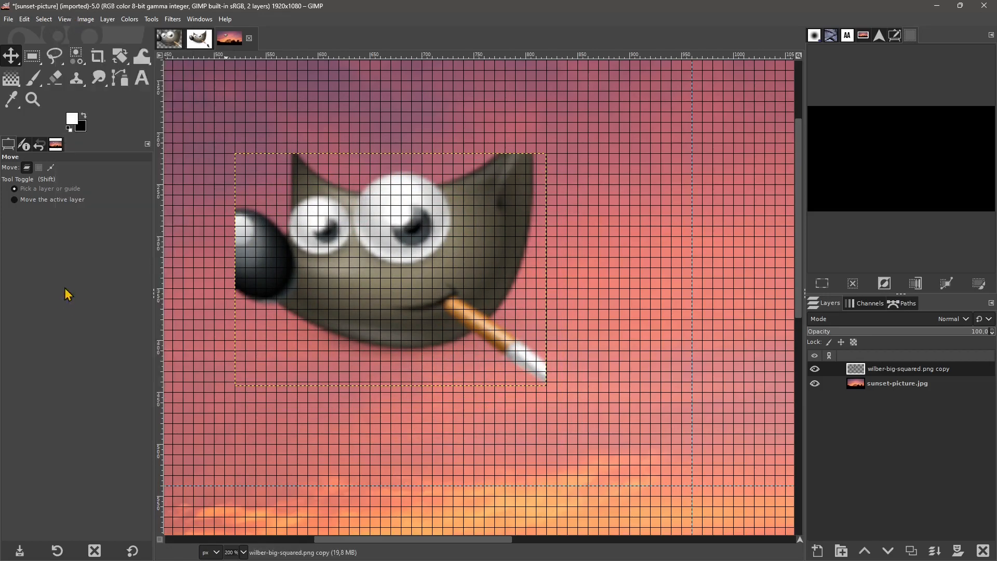
pyautogui.click(65, 19)
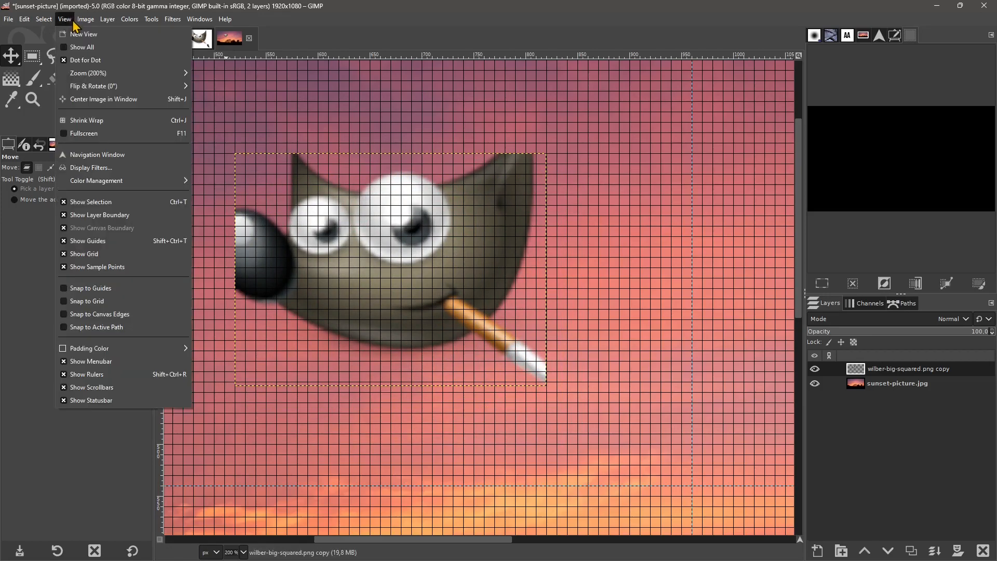
pyautogui.click(66, 318)
pyautogui.scroll(-4, 410, 311)
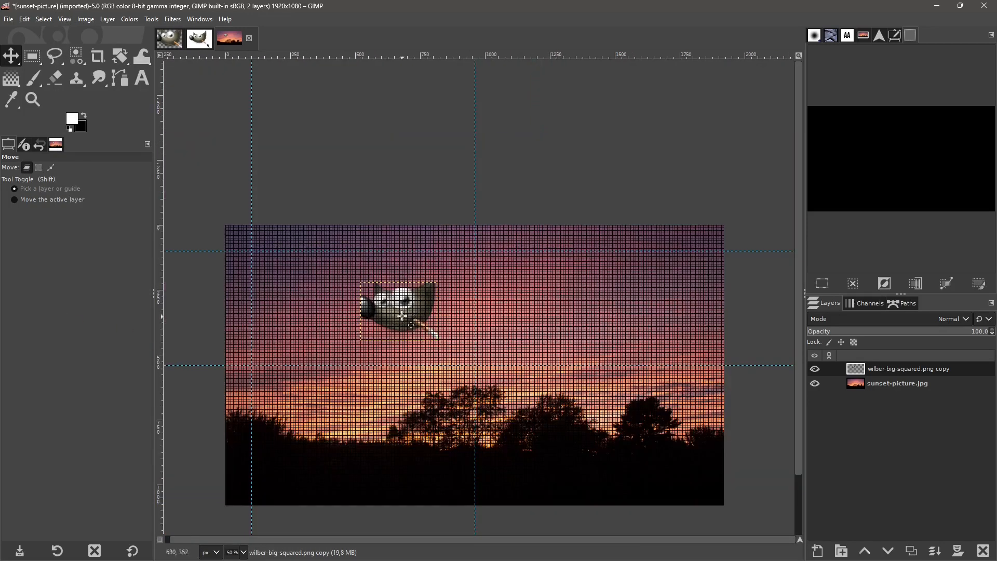
pyautogui.moveTo(413, 319); pyautogui.dragTo(254, 255)
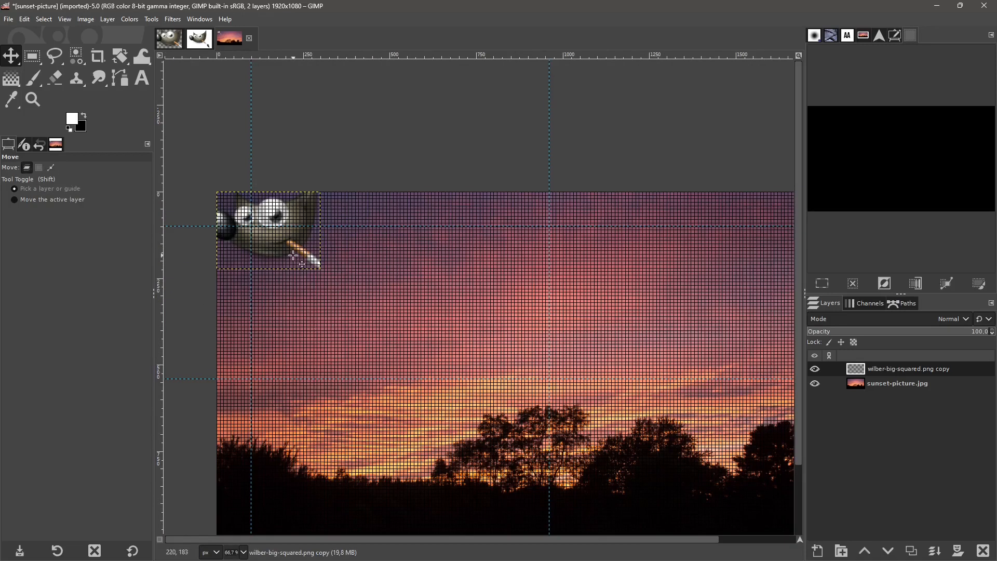
# Move the Wilber layer from the canvas corner back into the sky and hide the grid
pyautogui.moveTo(293, 255); pyautogui.dragTo(411, 330)
pyautogui.scroll(-1, 315, 151)
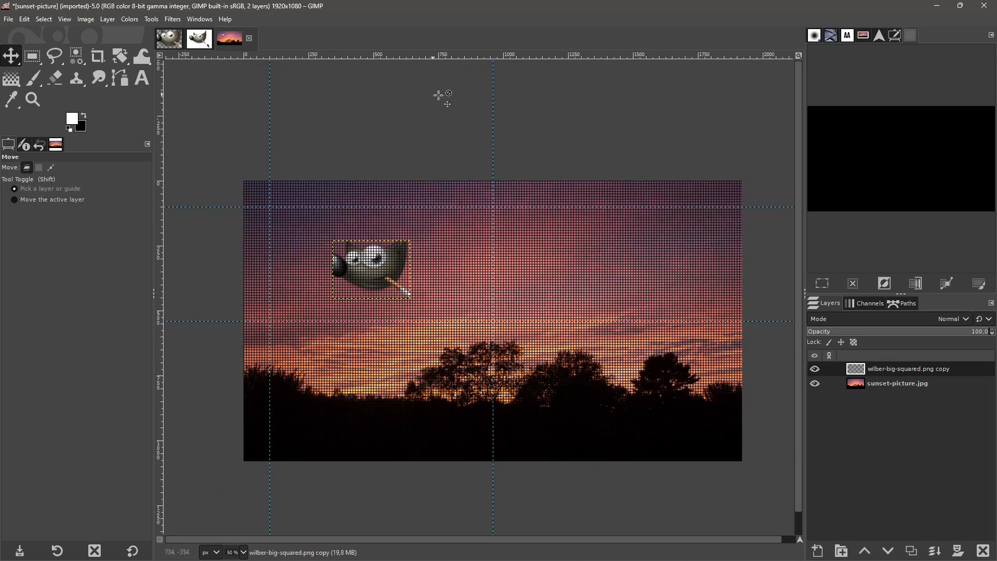
pyautogui.scroll(1, 482, 425)
pyautogui.scroll(-1, 483, 423)
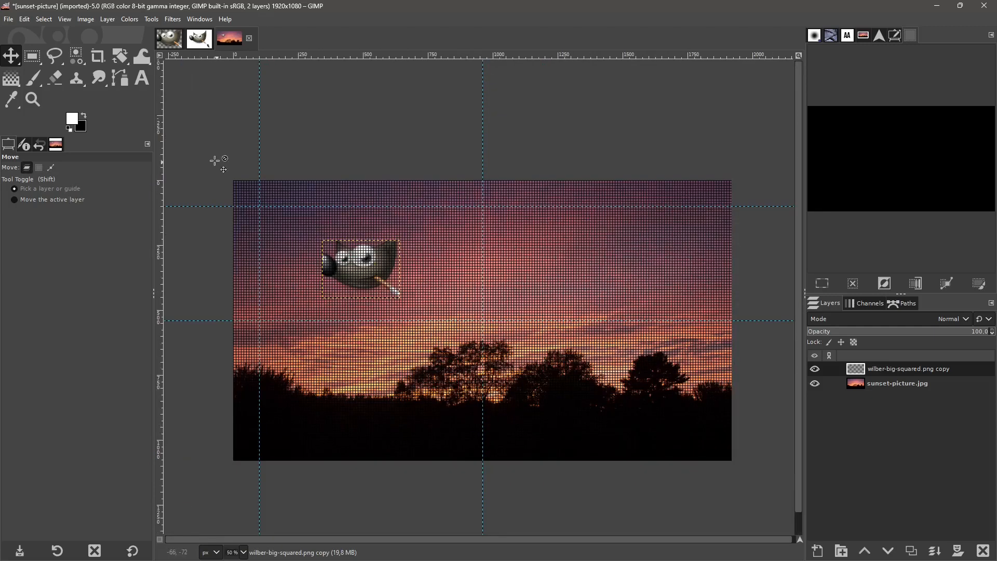
pyautogui.click(65, 19)
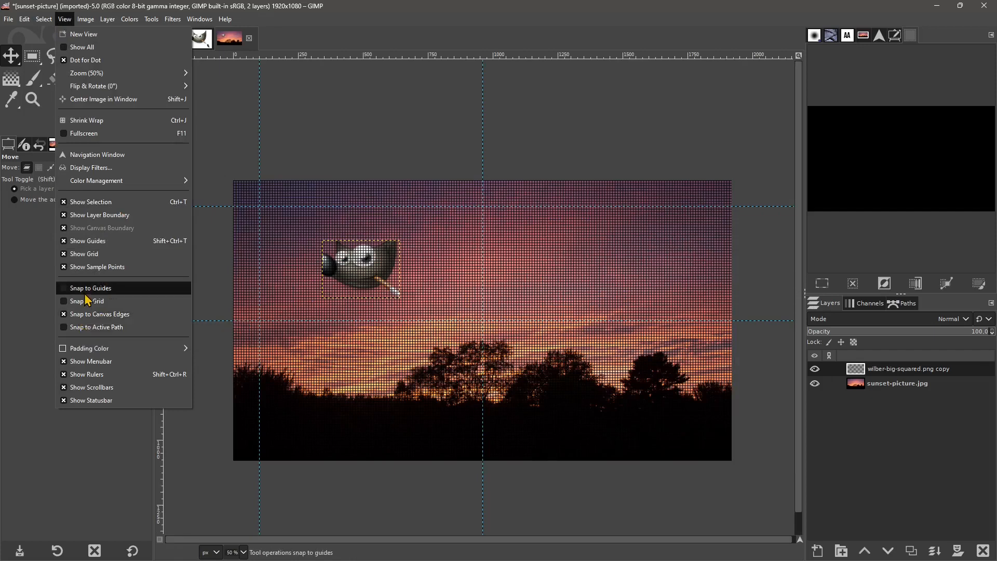
pyautogui.click(68, 255)
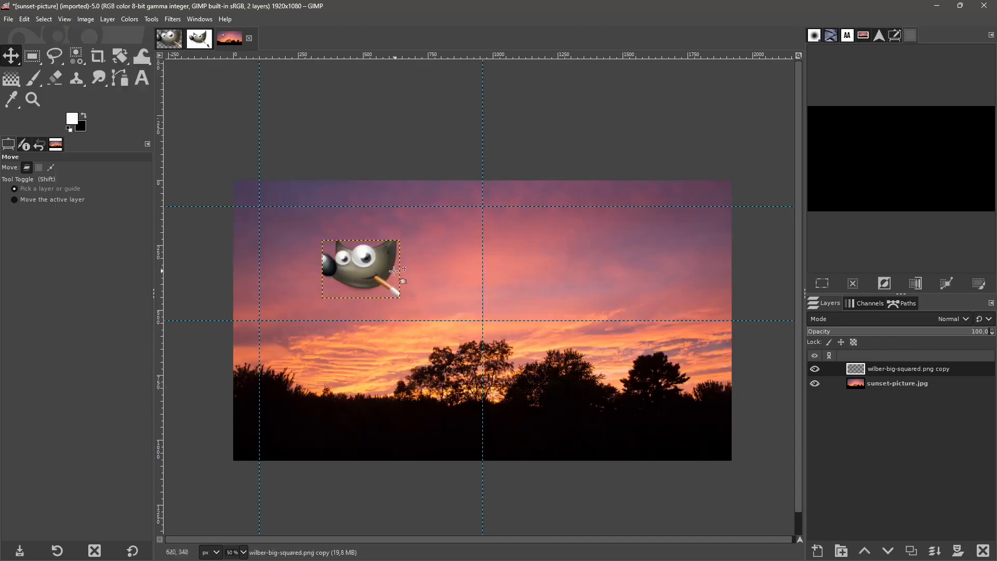
pyautogui.moveTo(366, 275); pyautogui.dragTo(371, 277)
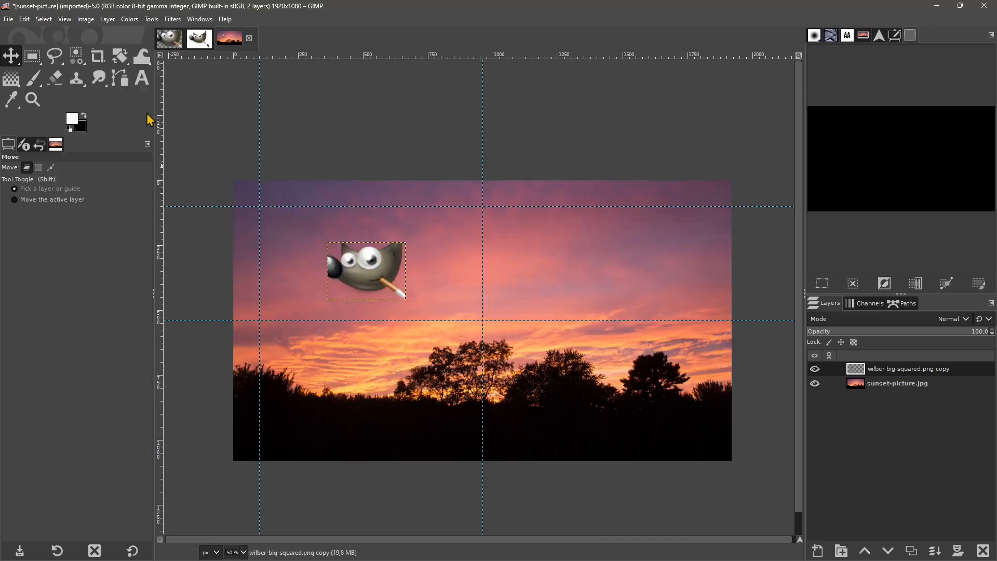
# Slice the sunset photo into separate images along its guides and return to the original photo
pyautogui.click(87, 19)
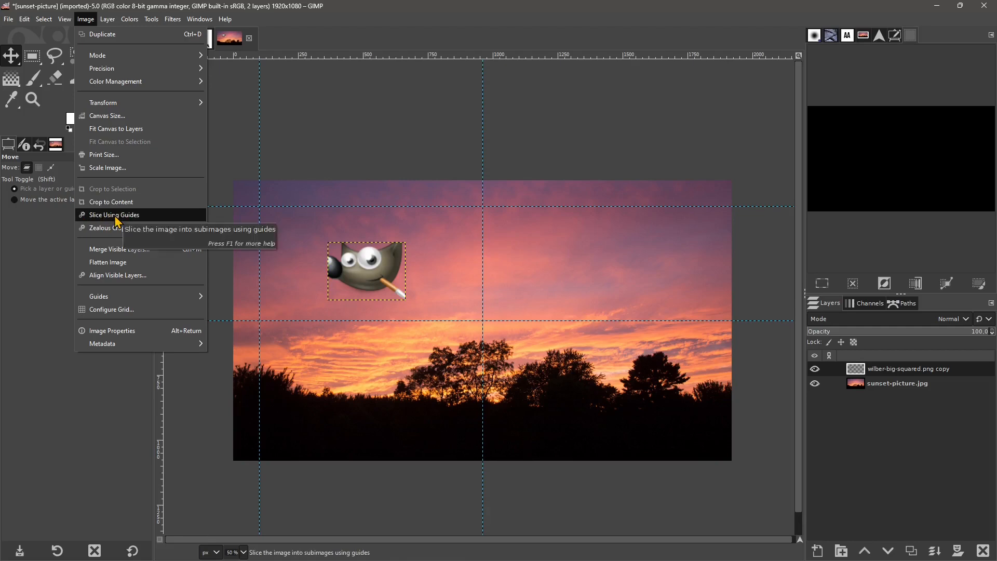
pyautogui.click(116, 217)
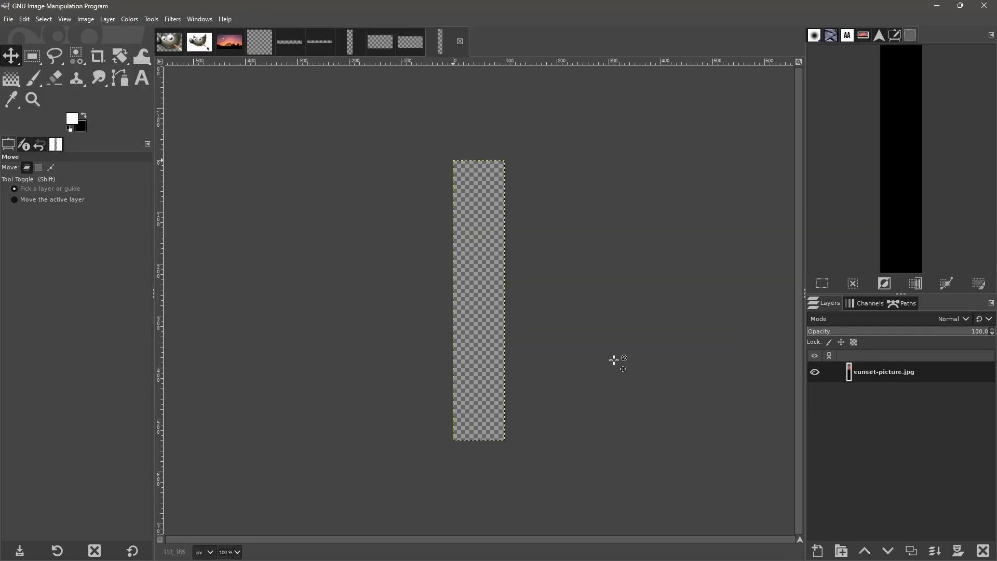
pyautogui.click(230, 42)
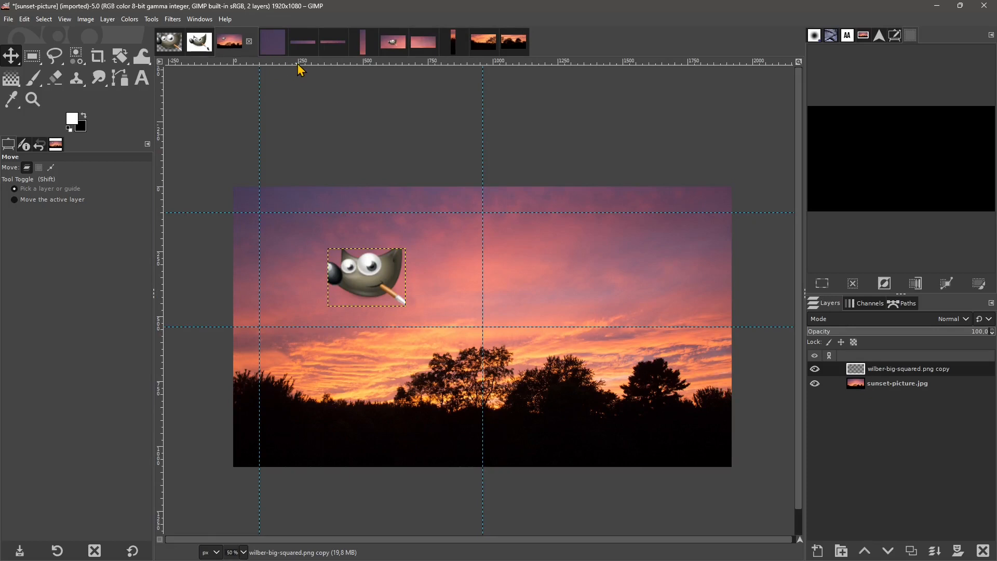
# Look through the sliced images one by one and compare them with the guides in the original photo
pyautogui.click(284, 45)
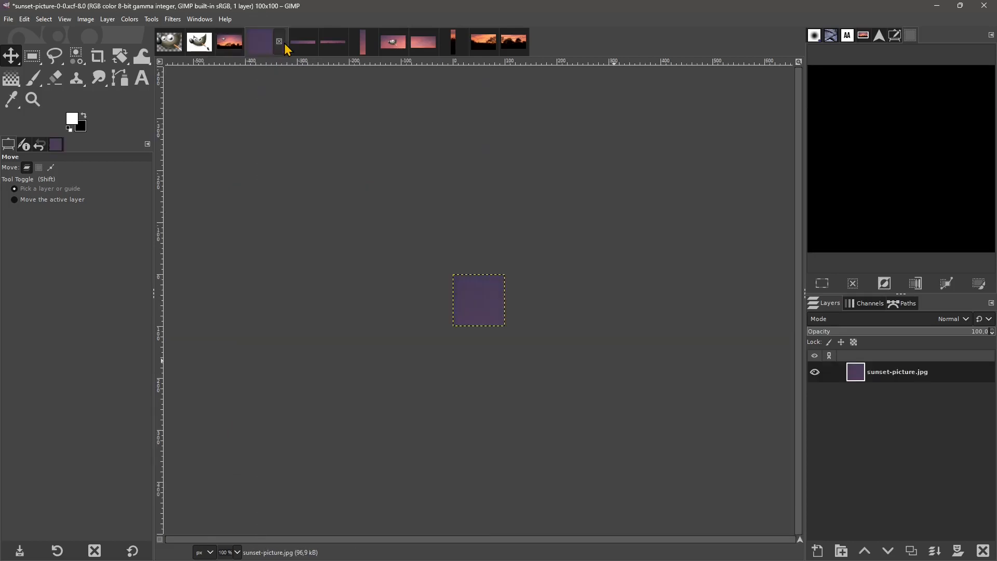
pyautogui.click(313, 50)
pyautogui.click(335, 46)
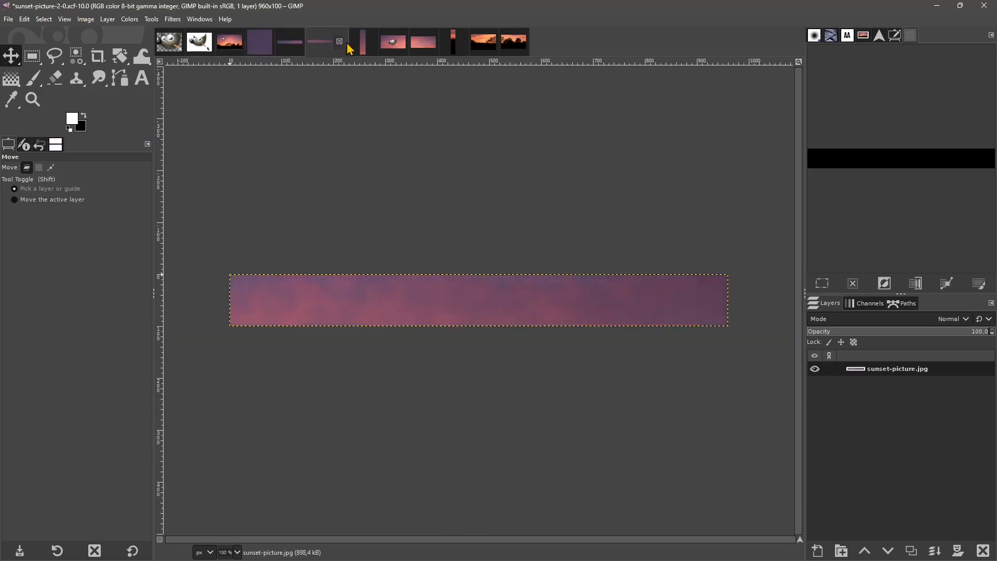
pyautogui.click(373, 52)
pyautogui.click(397, 49)
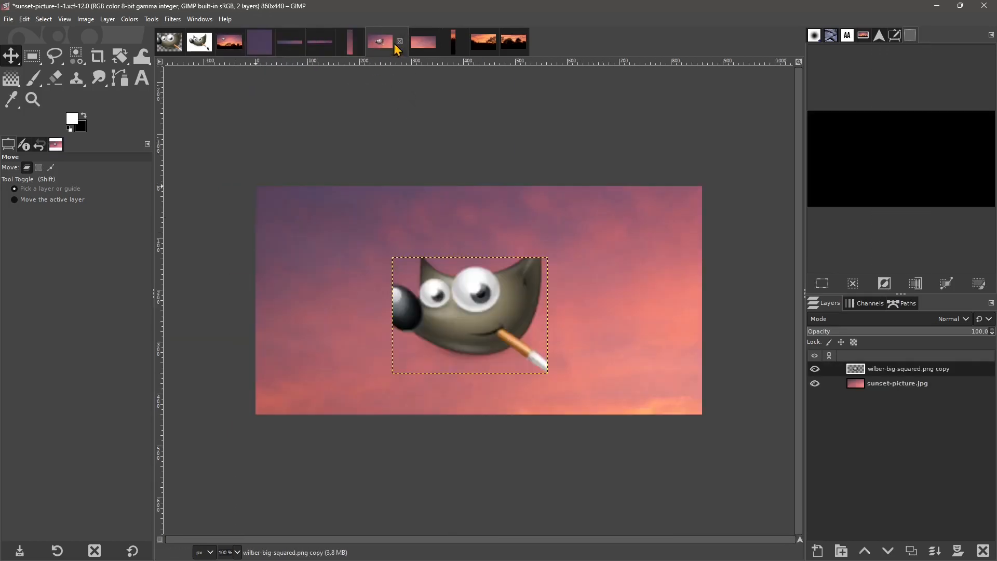
pyautogui.click(423, 49)
pyautogui.click(455, 49)
pyautogui.click(483, 50)
pyautogui.click(519, 52)
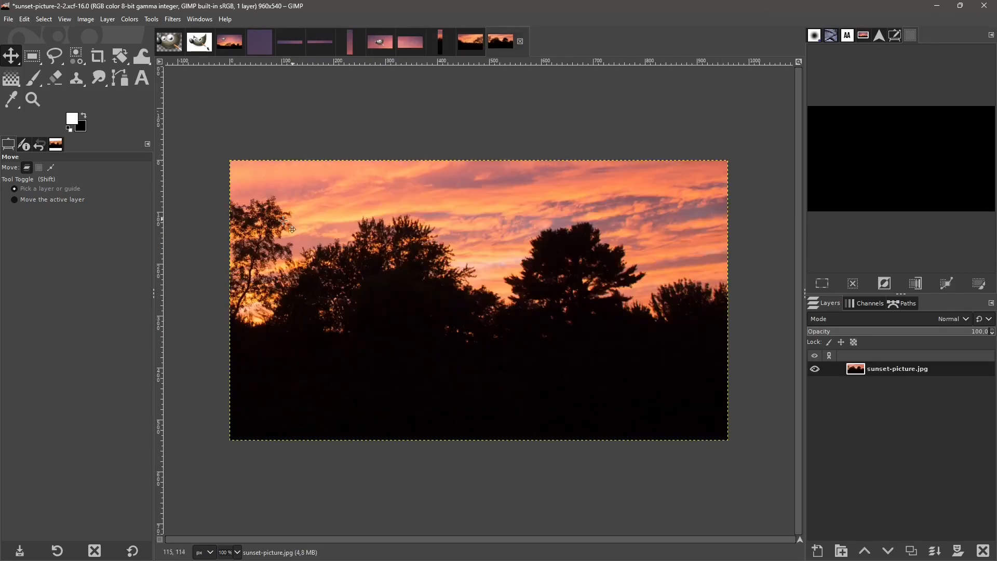
pyautogui.click(231, 46)
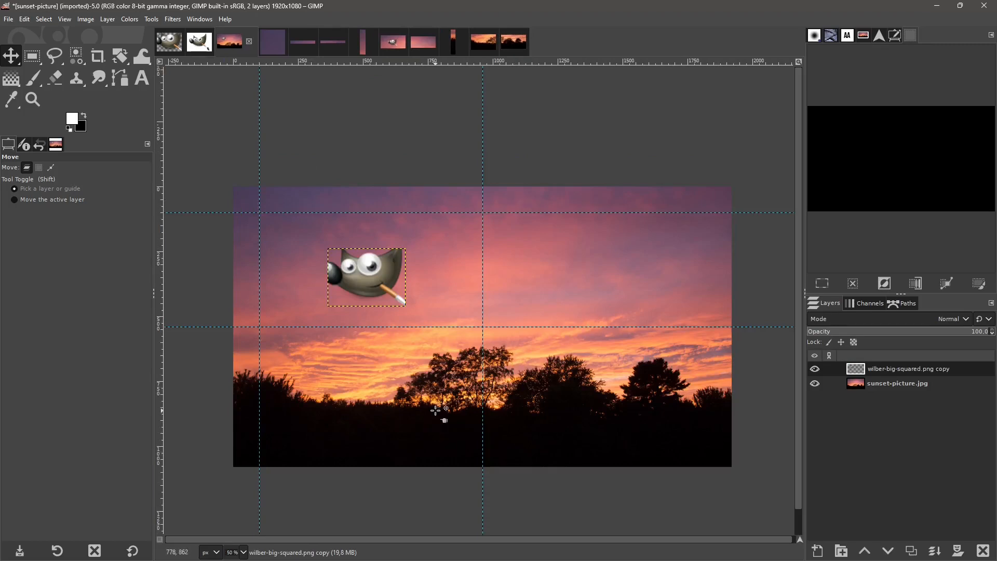
pyautogui.click(272, 42)
# Return to the original sunset photo and try to remove unused space with Zealous Crop
pyautogui.click(226, 49)
pyautogui.click(84, 21)
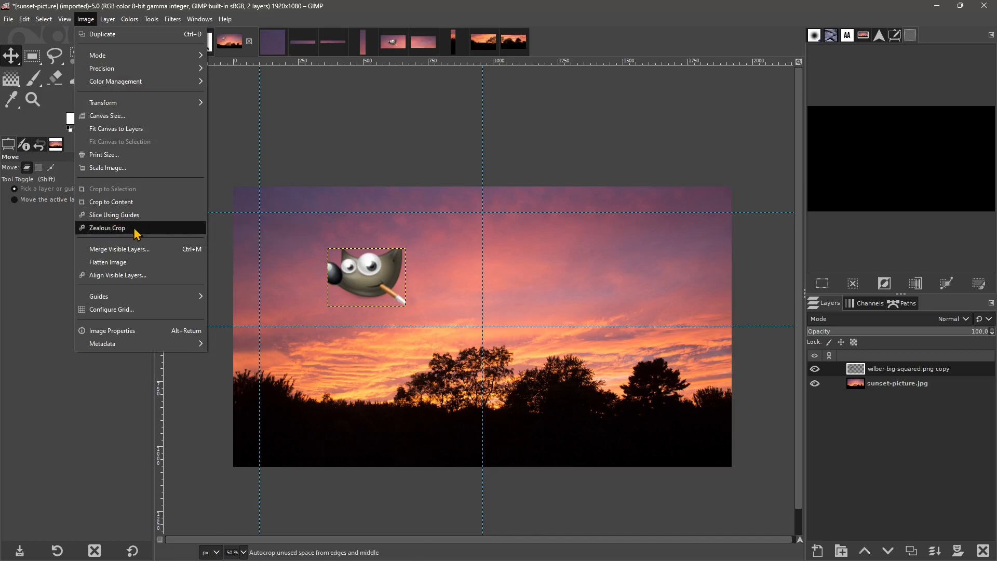
pyautogui.click(125, 232)
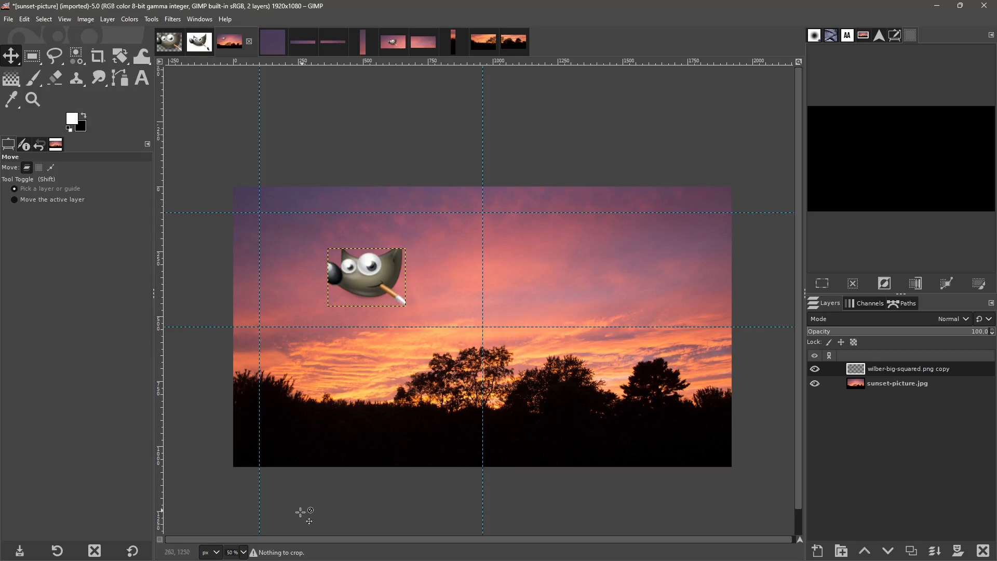
# Merge the visible layers of the sunset photo with the result expanded as necessary, and undo the merge
pyautogui.click(67, 21)
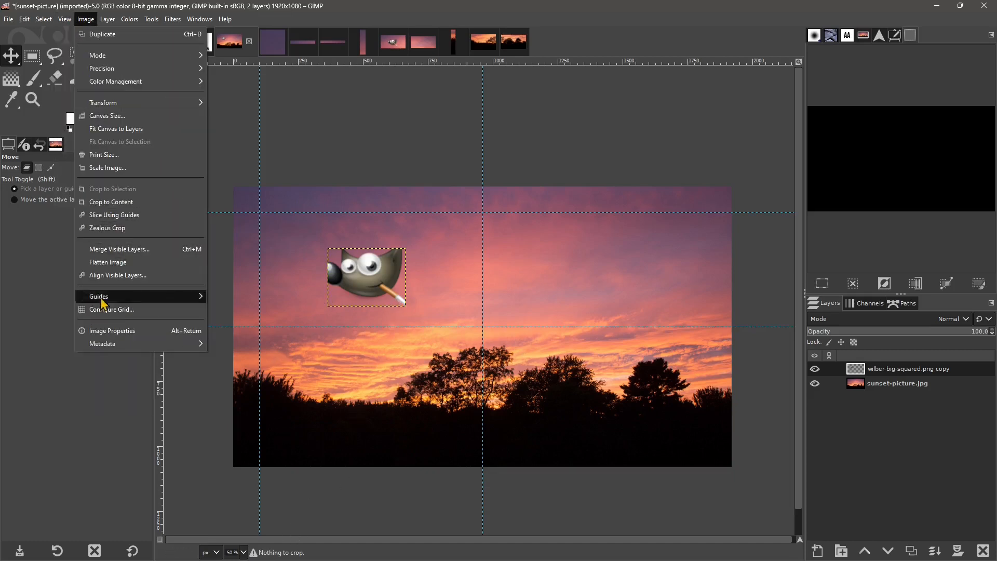
pyautogui.click(117, 253)
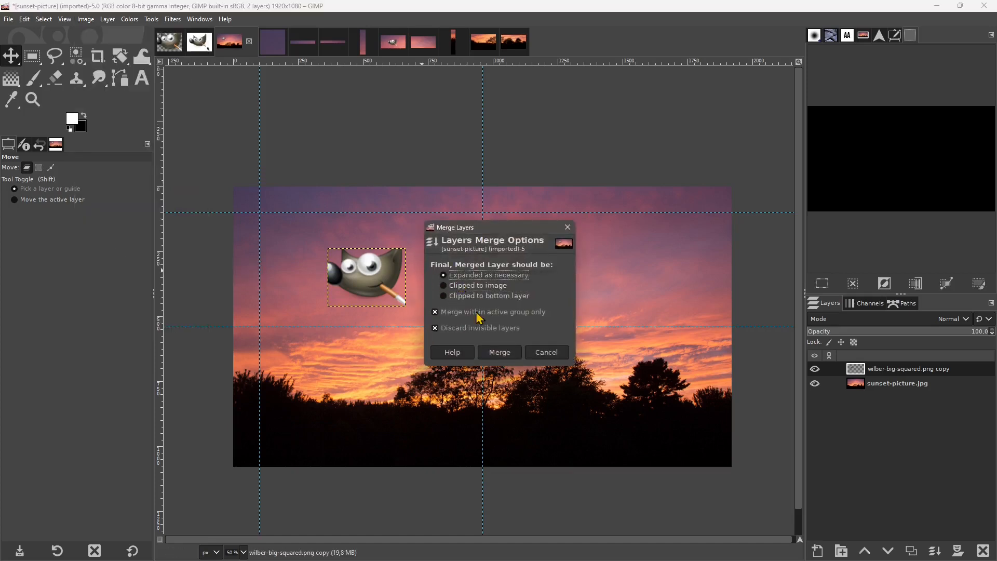
pyautogui.click(483, 278)
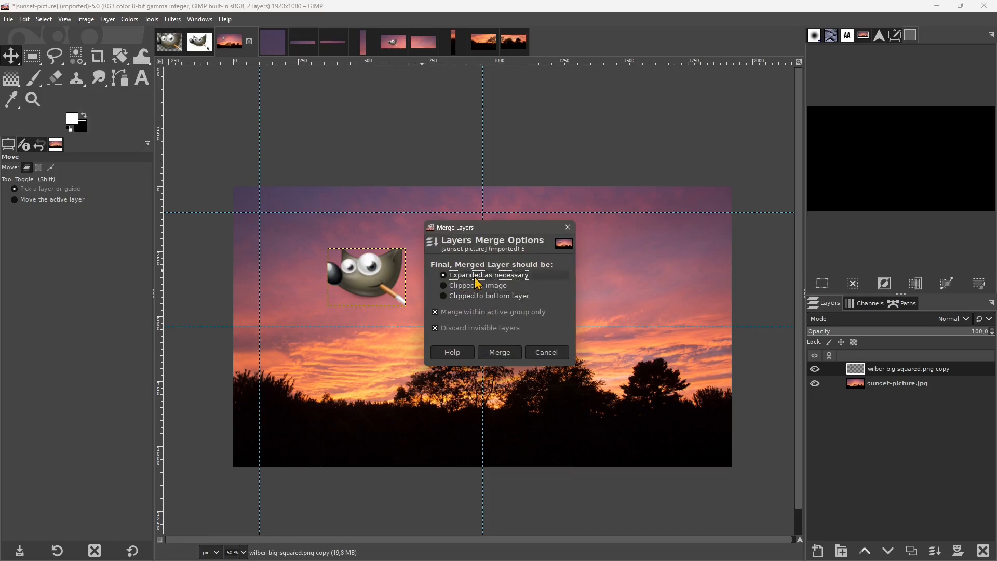
pyautogui.click(499, 352)
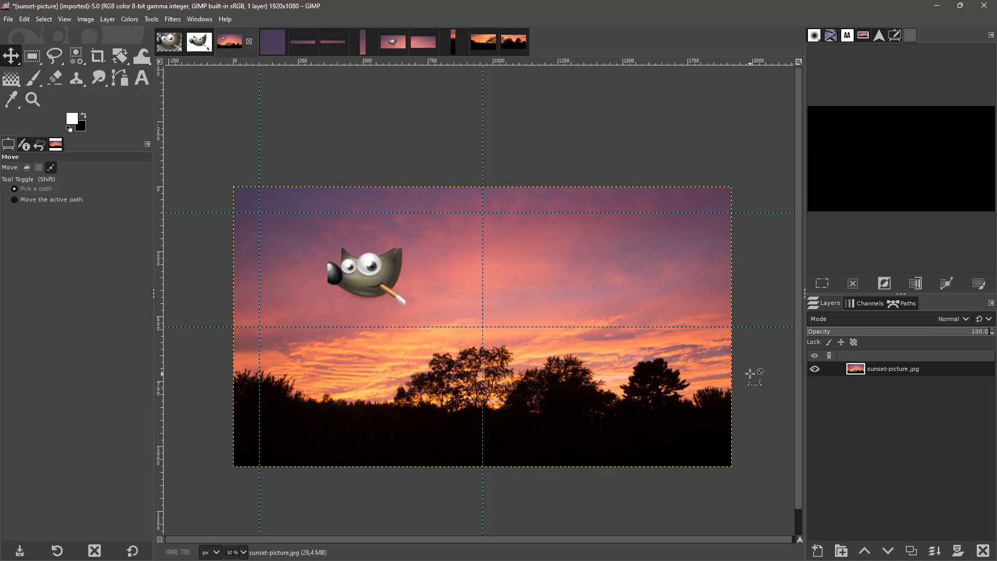
pyautogui.hotkey('ctrl', 'z')
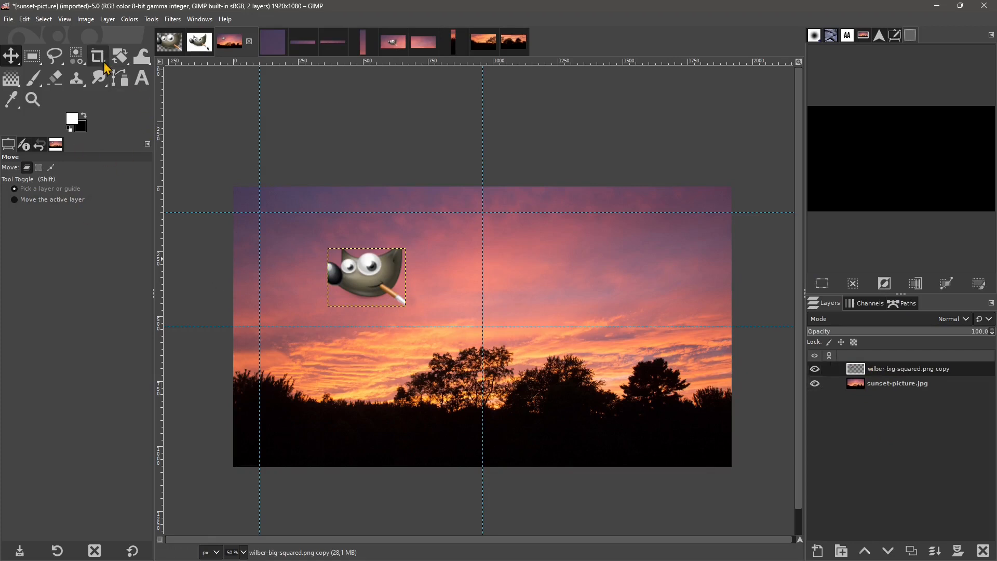
# Duplicate the Wilber layer within the cropped Wilber image, move the copy beyond the canvas's right edge, and make it a new layer
pyautogui.click(173, 48)
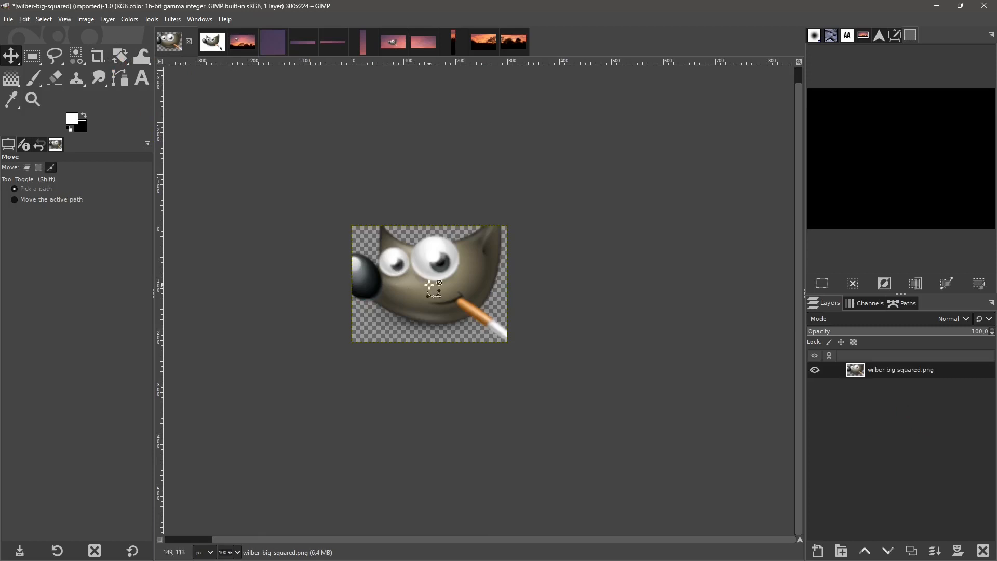
pyautogui.hotkey('ctrl', 'c')
pyautogui.hotkey('ctrl', 'v')
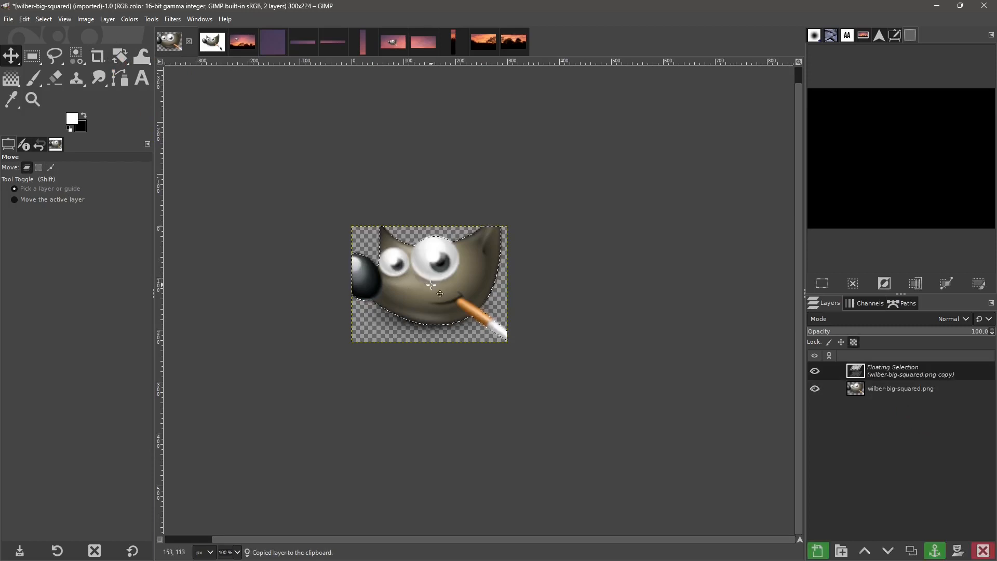
pyautogui.moveTo(431, 285); pyautogui.dragTo(597, 294)
pyautogui.click(819, 552)
# Resize the canvas of the Wilber image to 1000 × 300 px without resizing its layers
pyautogui.click(86, 19)
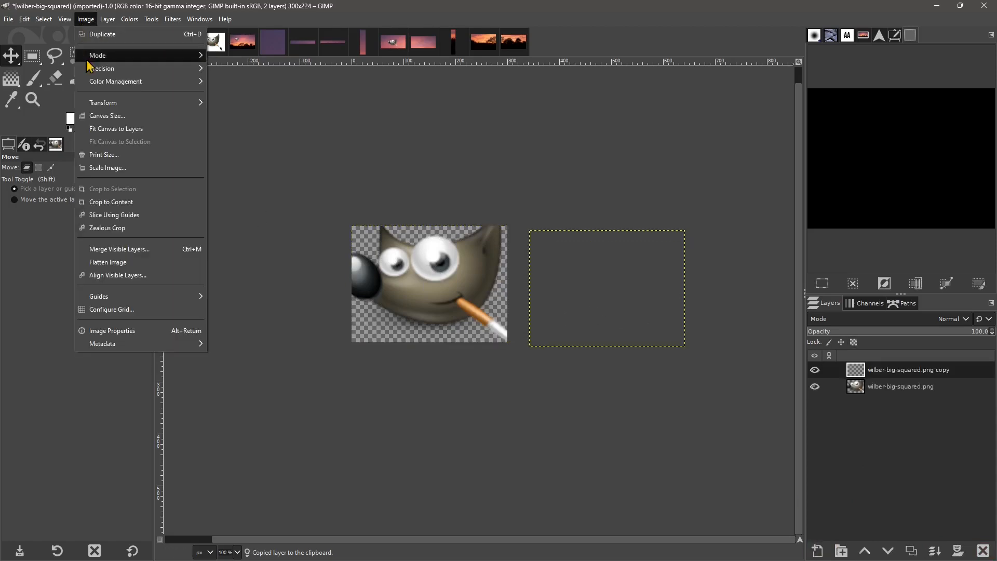
pyautogui.click(125, 114)
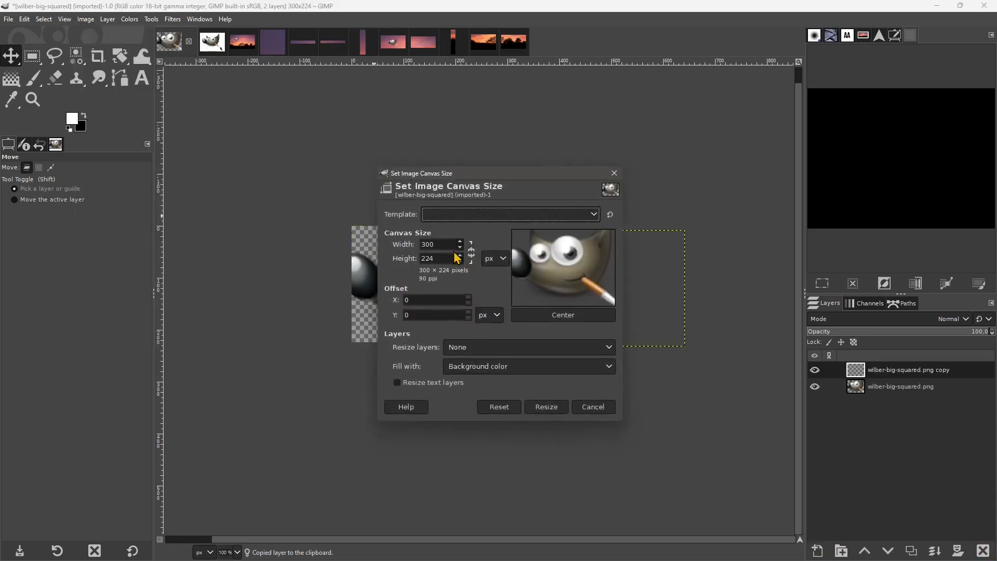
pyautogui.click(437, 246)
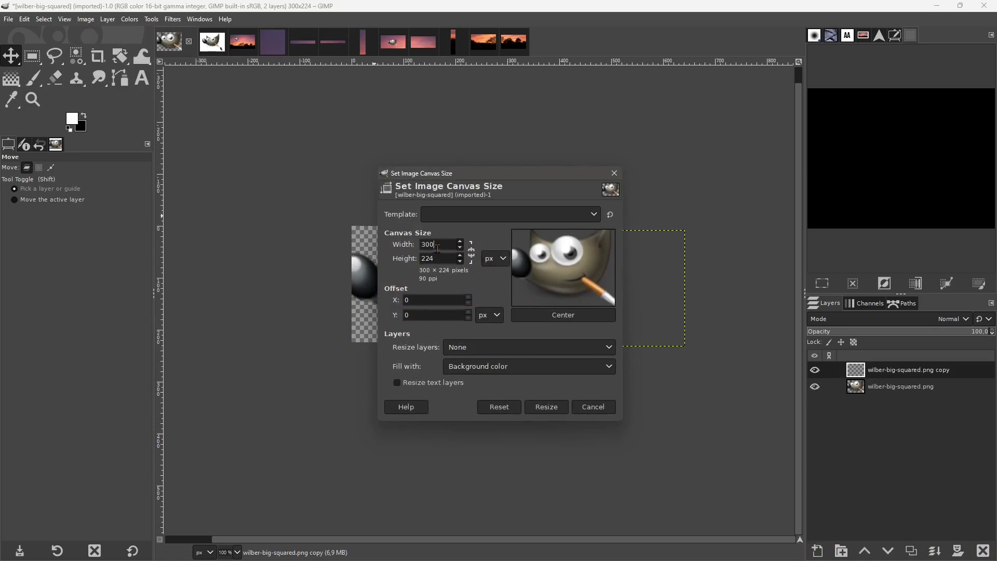
pyautogui.moveTo(431, 248); pyautogui.dragTo(392, 252)
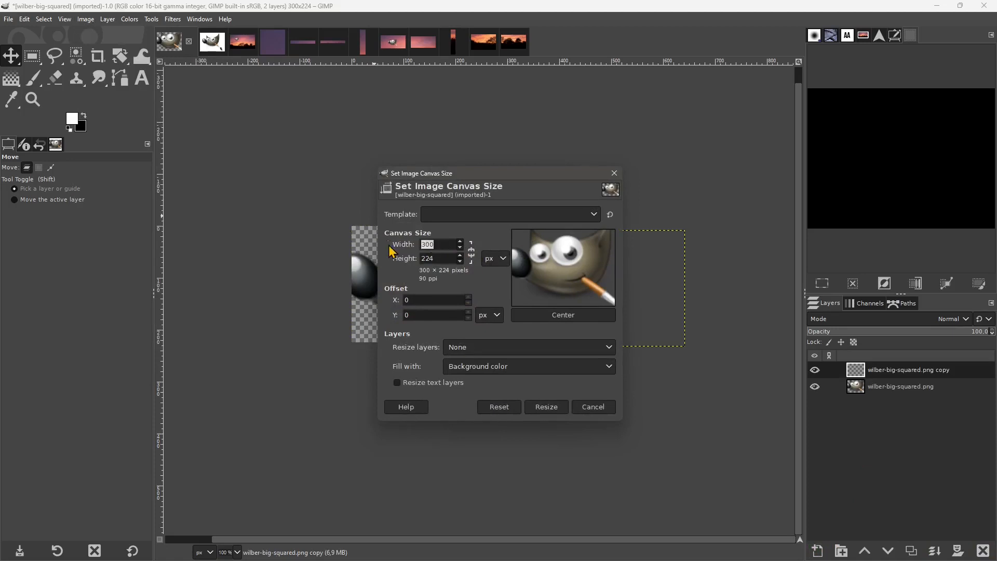
pyautogui.click(446, 262)
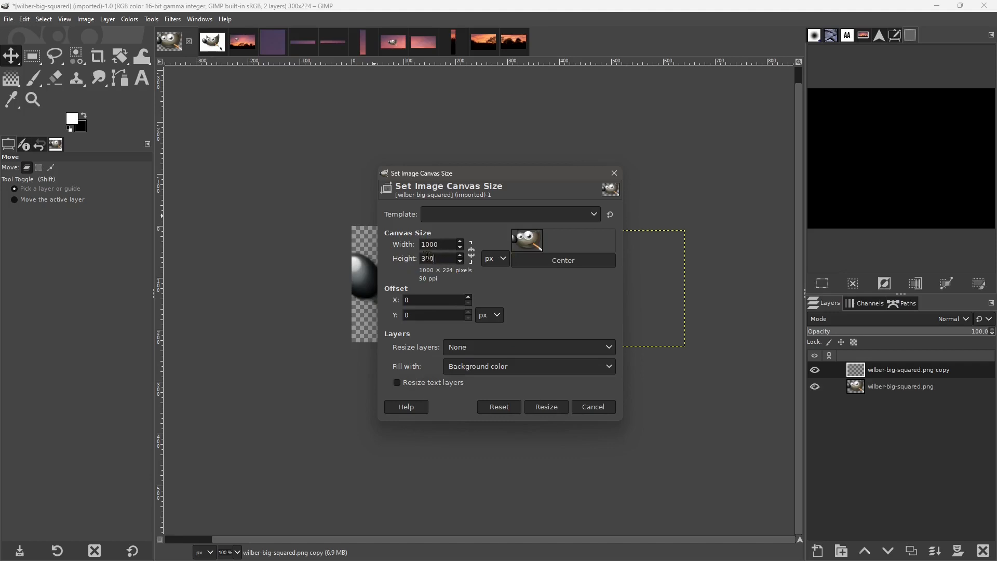
pyautogui.click(450, 248)
pyautogui.click(561, 402)
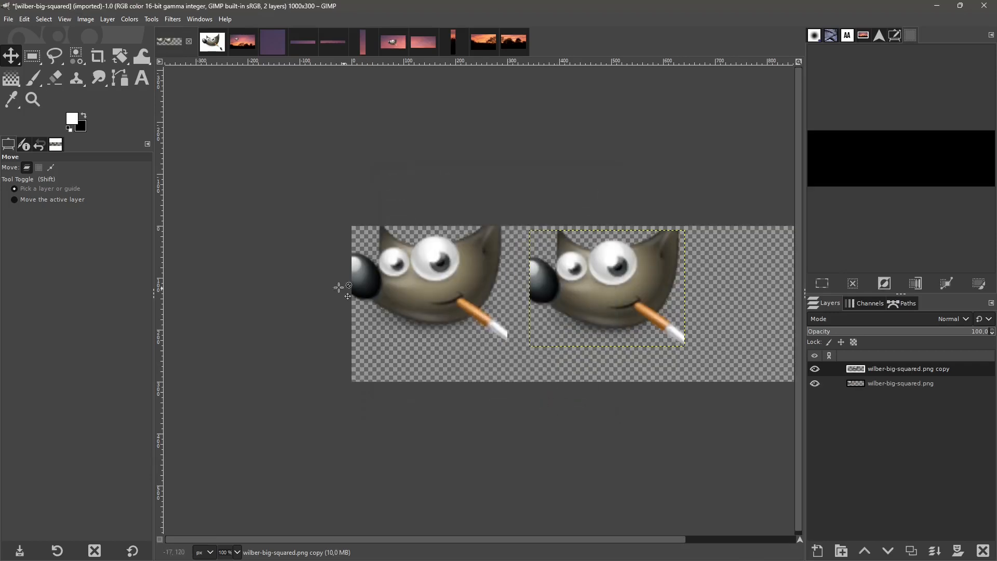
# Select the original Wilber layer and its copy in turn to compare their layer boundaries on the enlarged canvas
pyautogui.scroll(-2, 338, 285)
pyautogui.click(884, 384)
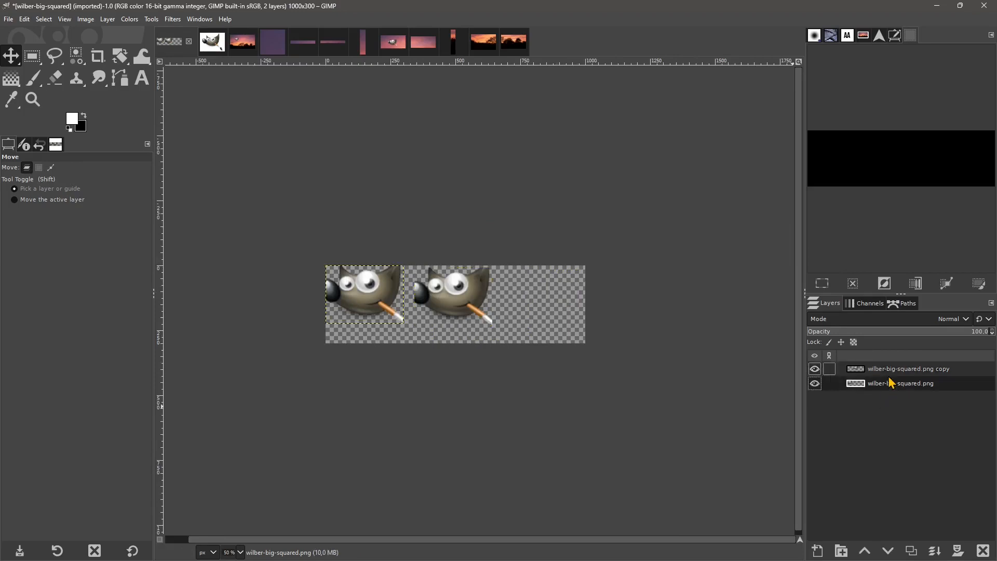
pyautogui.click(887, 373)
pyautogui.click(890, 381)
pyautogui.click(895, 371)
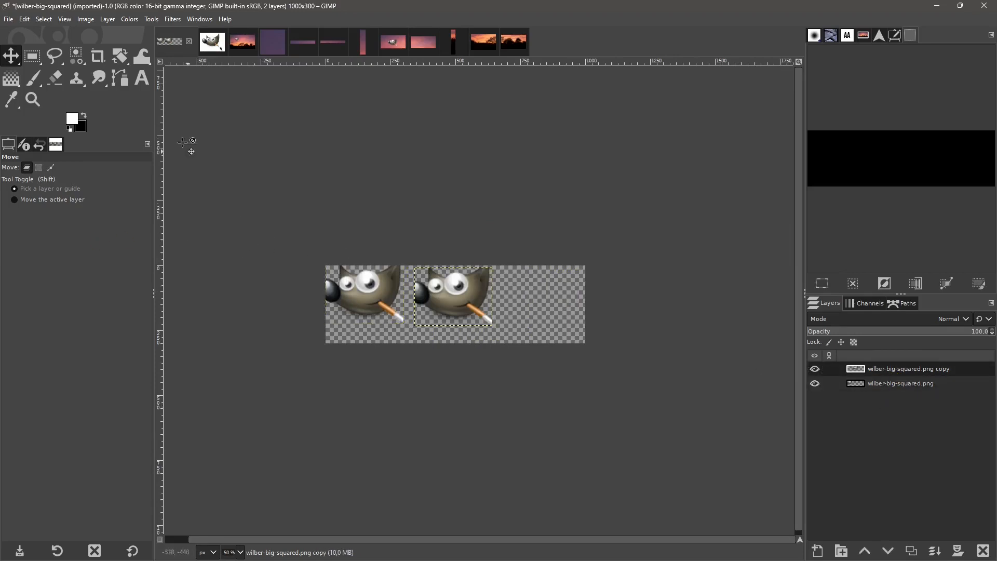
# Merge the visible Wilber layers with the result expanded as necessary, and undo the merge
pyautogui.click(86, 20)
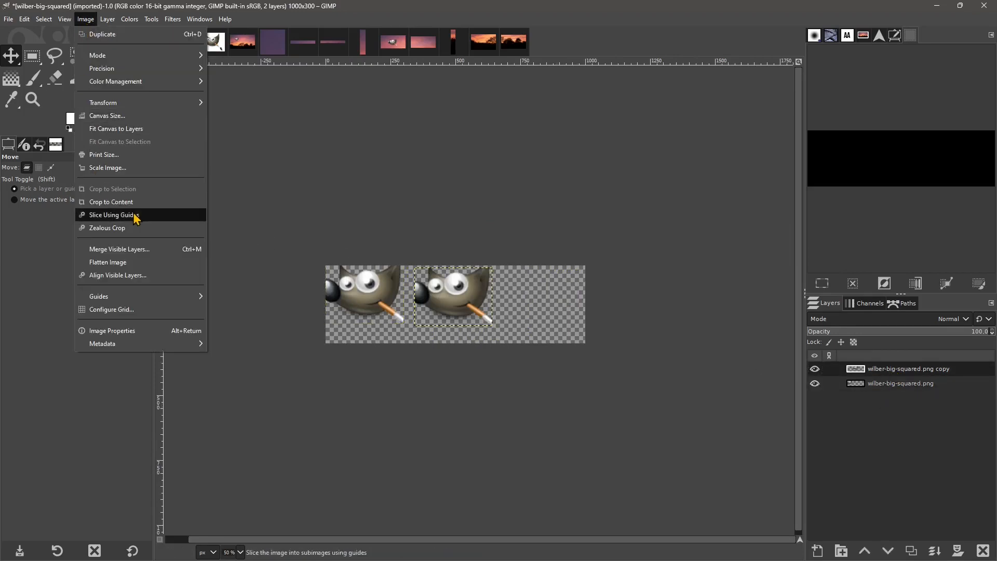
pyautogui.click(118, 250)
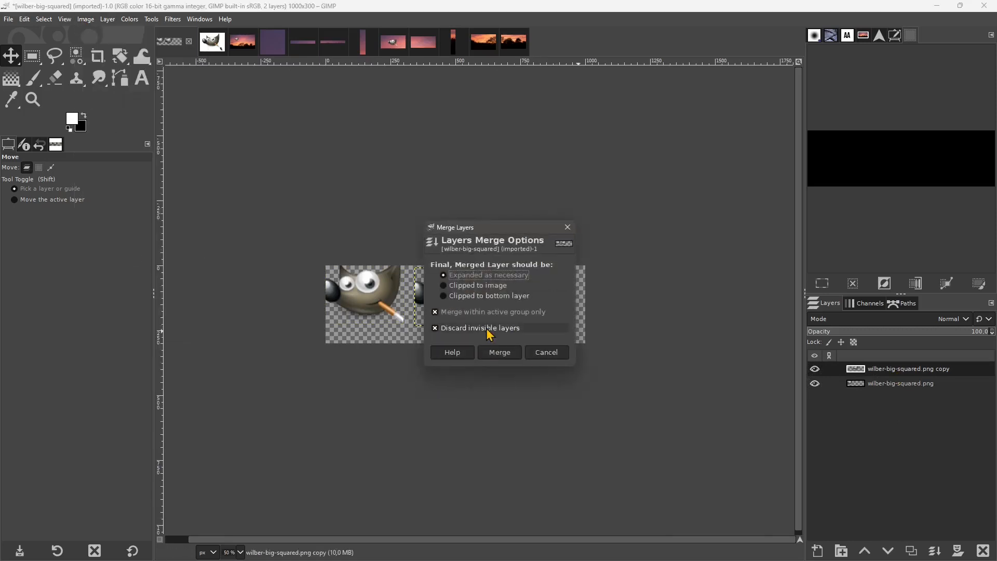
pyautogui.click(500, 352)
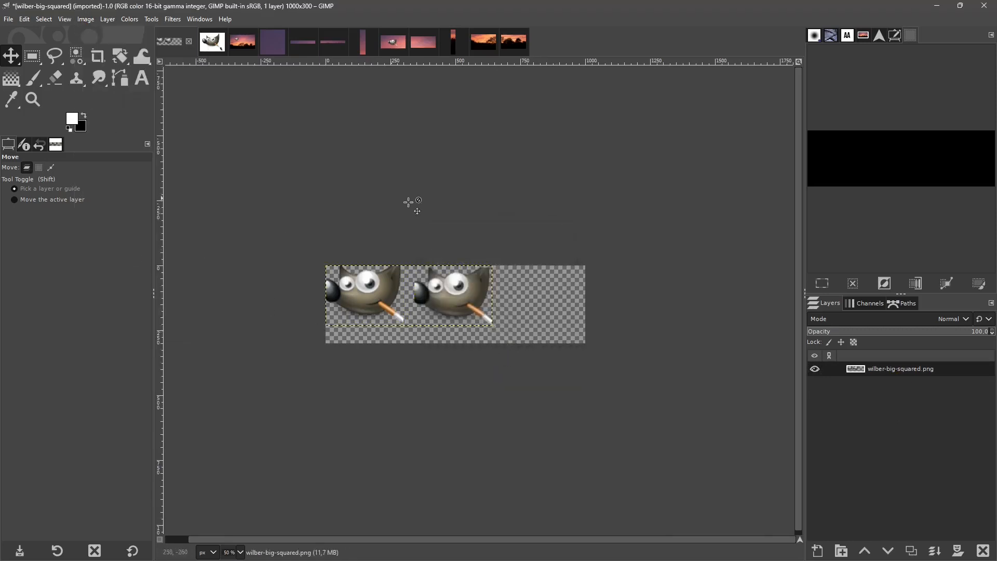
pyautogui.hotkey('ctrl', 'z')
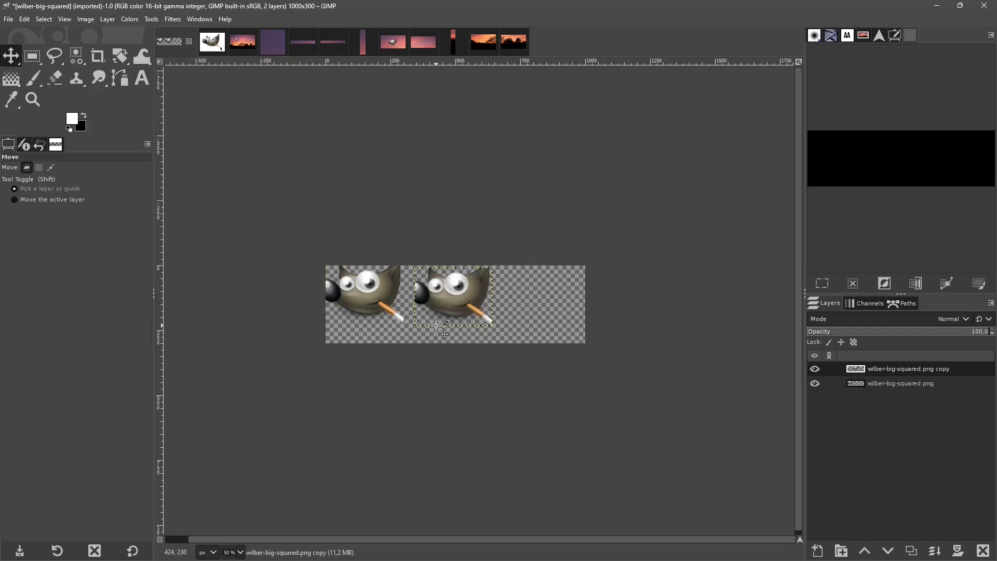
# Flatten the Wilber image onto the black background color, and undo the flattening
pyautogui.click(86, 19)
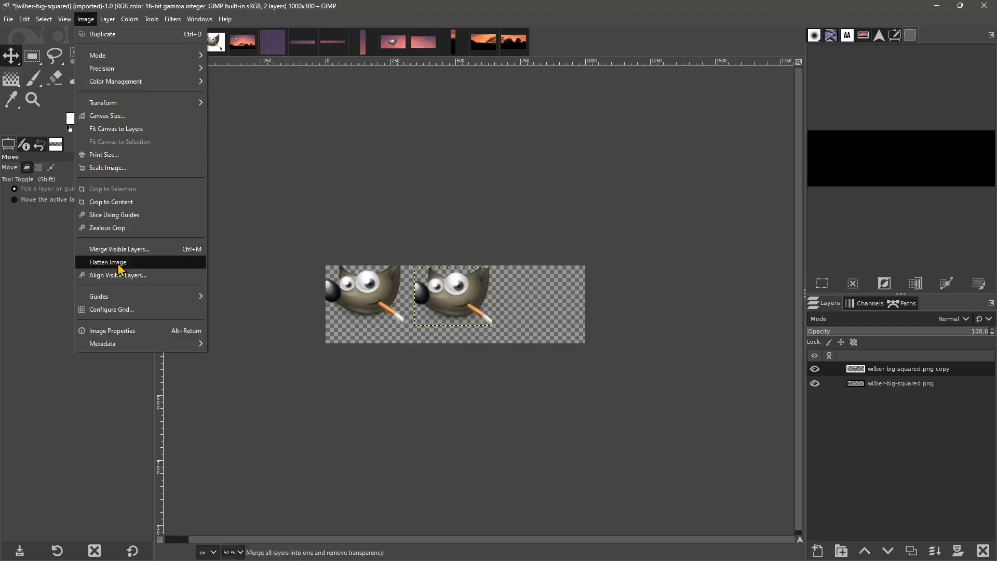
pyautogui.click(106, 263)
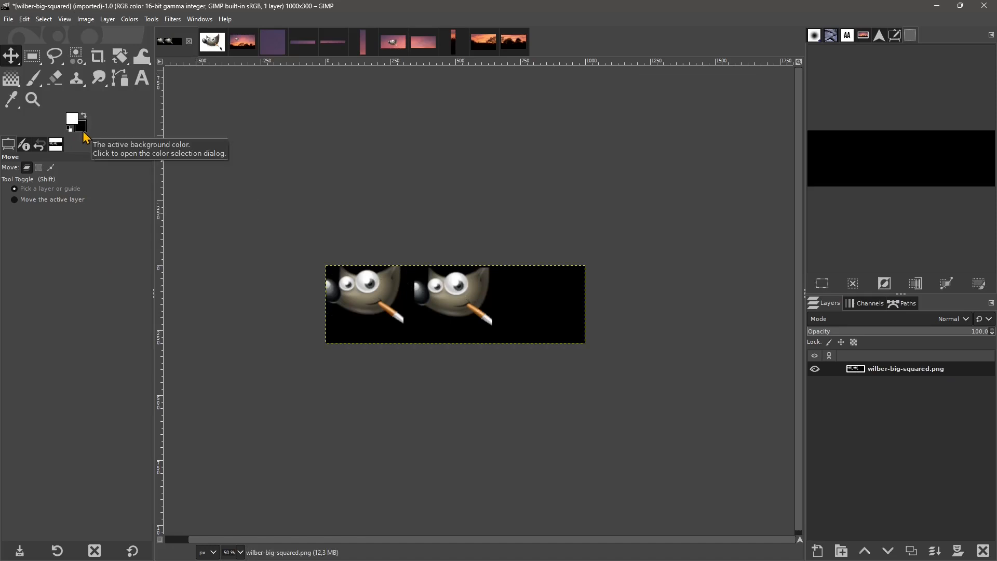
pyautogui.hotkey('ctrl', 'z')
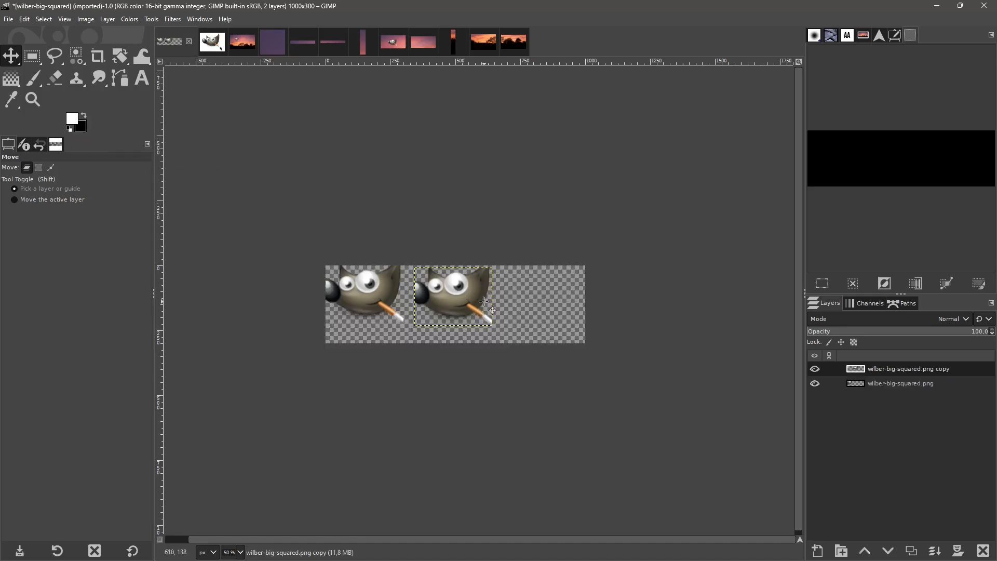
# Merge the visible Wilber layers with the result clipped to the image, and undo the merge
pyautogui.click(85, 19)
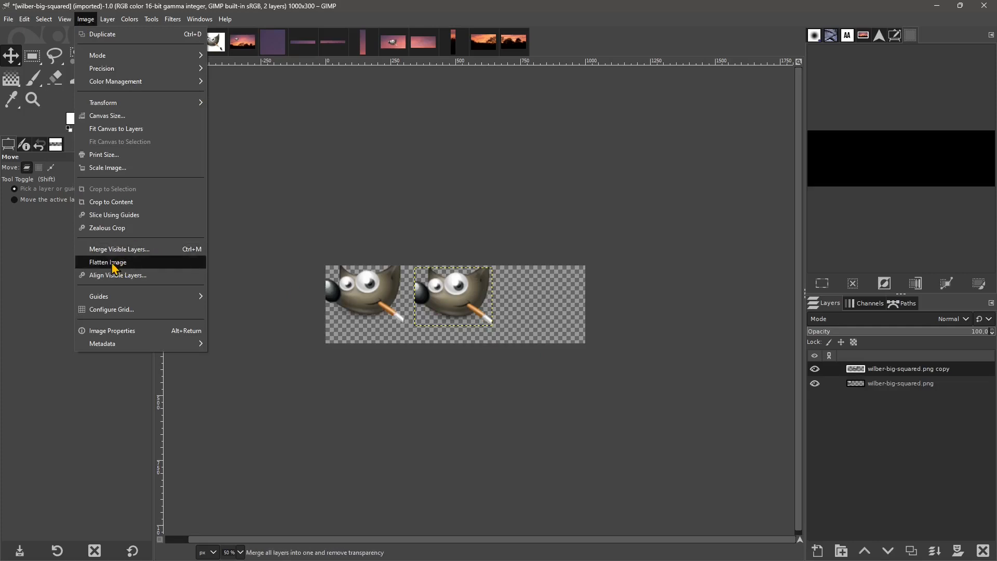
pyautogui.click(141, 254)
pyautogui.click(454, 285)
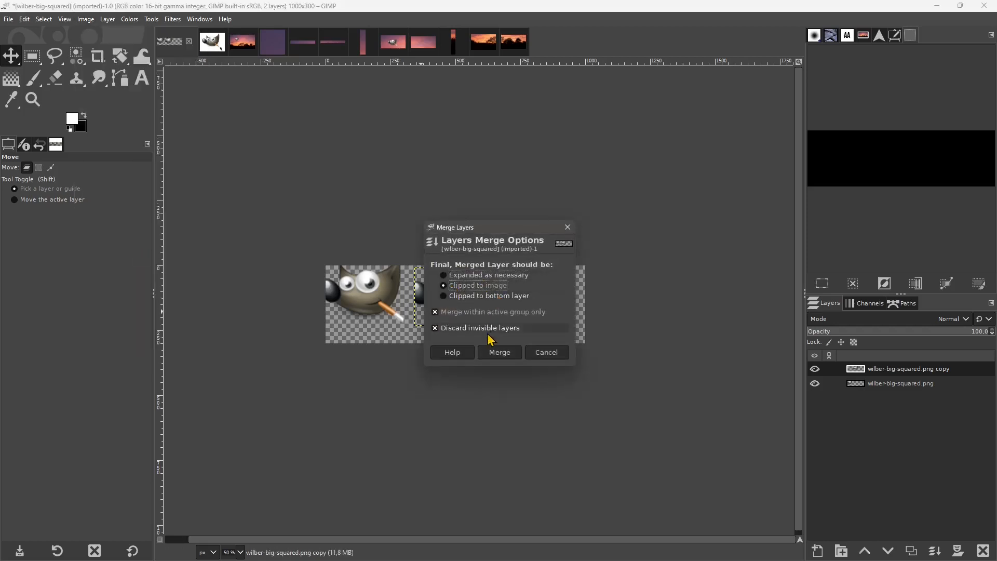
pyautogui.click(492, 352)
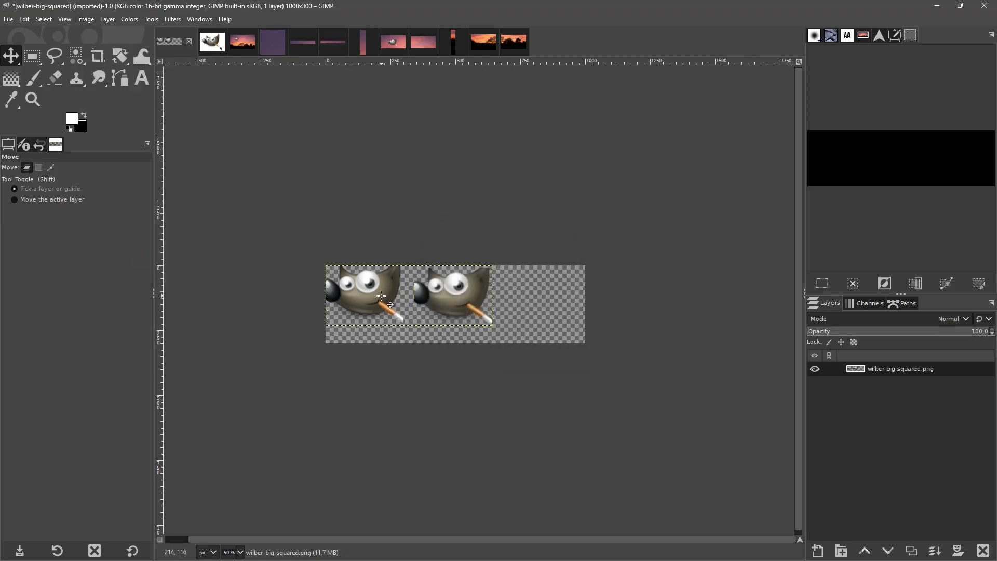
pyautogui.hotkey('ctrl', 'shift', 'd')
# Merge the visible Wilber layers with the result clipped to the bottom layer, and undo the merge
pyautogui.click(87, 20)
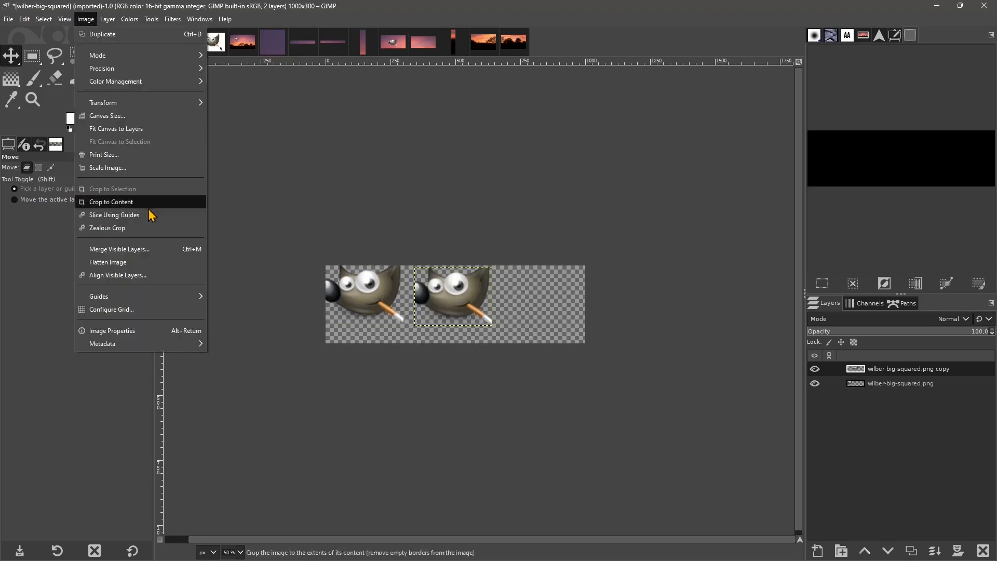
pyautogui.click(148, 250)
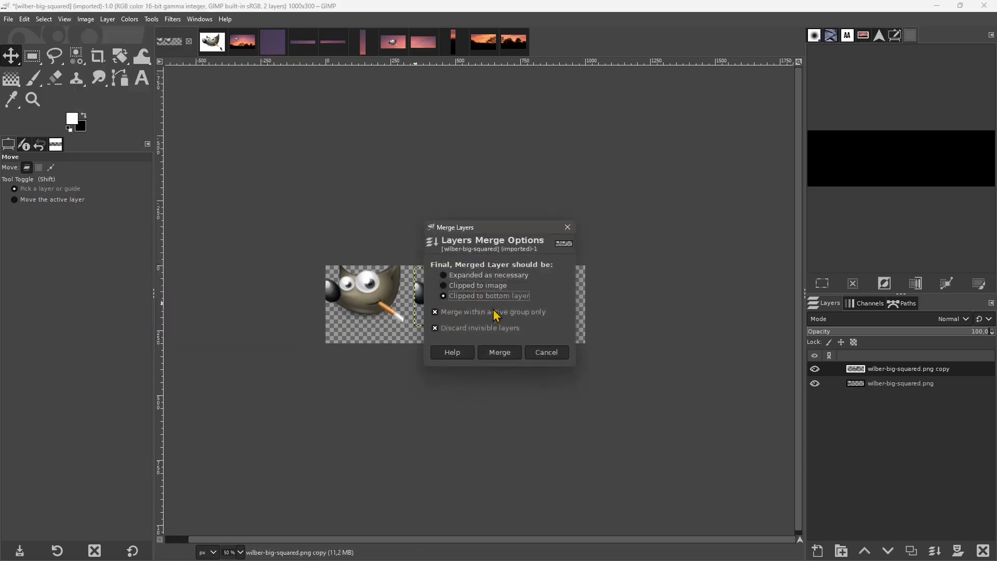
pyautogui.click(499, 352)
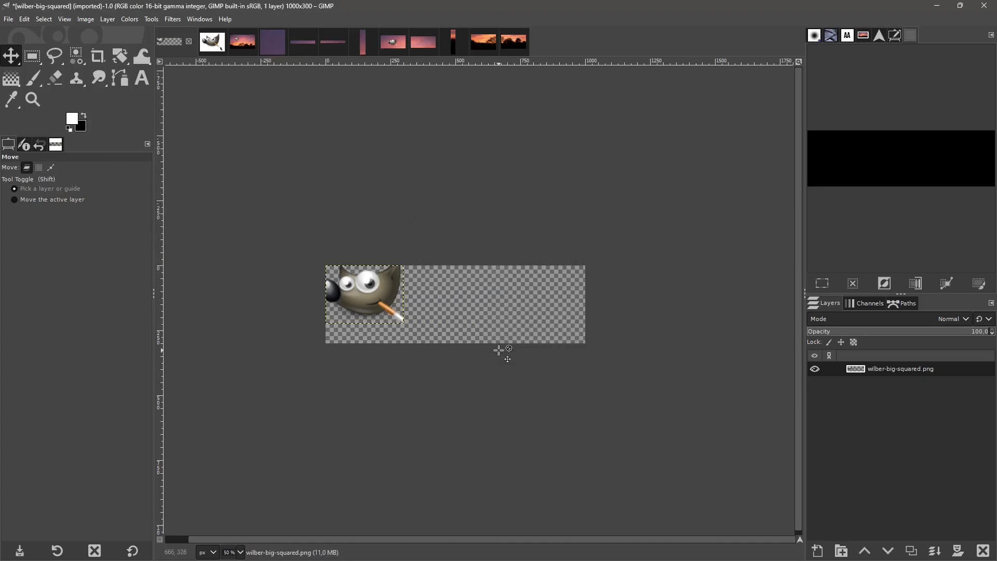
pyautogui.hotkey('shift', 'ctrl', 'd')
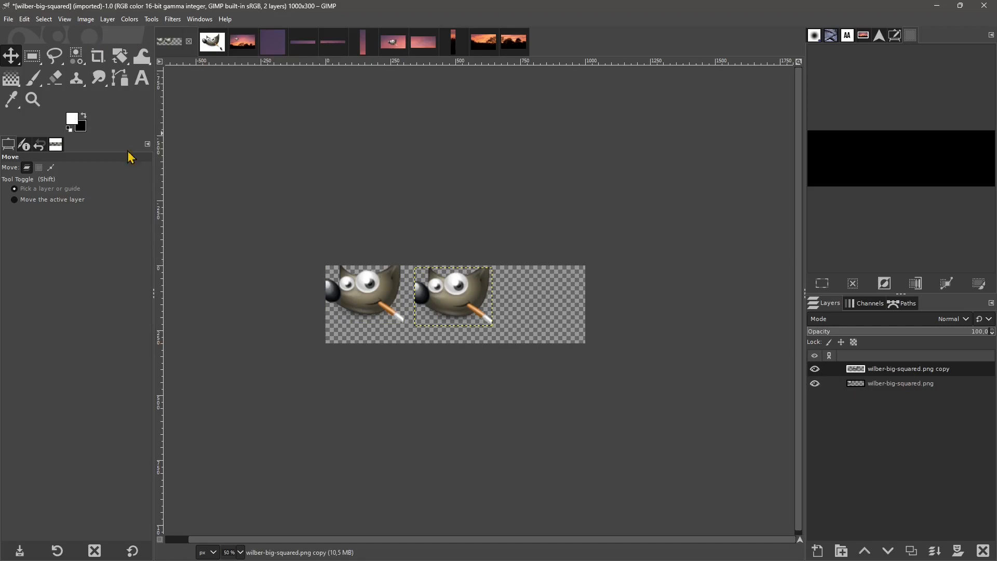
# Return to the sunset photo and make a rectangular selection of about 248 × 214 px in the sky to the right of Wilber
pyautogui.click(86, 19)
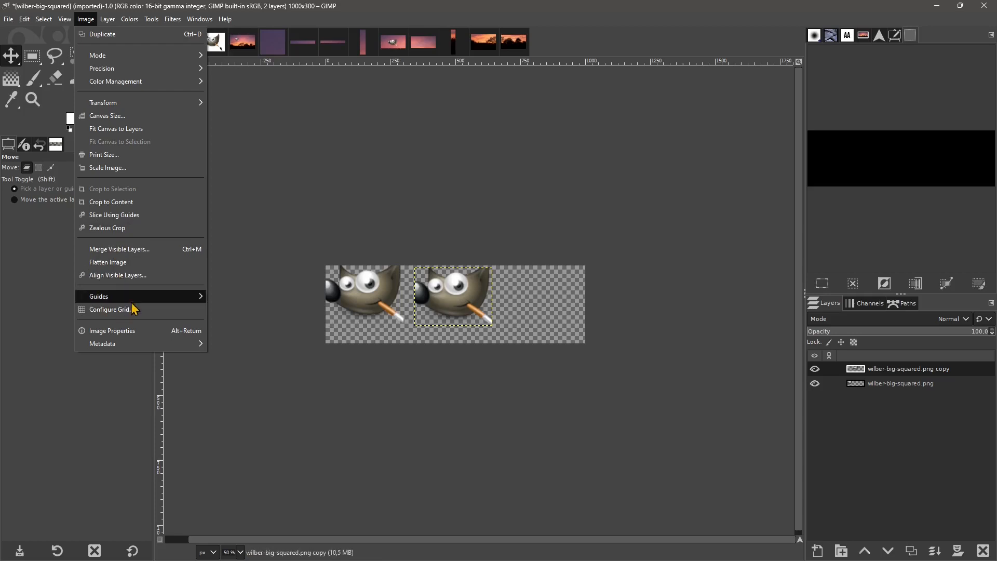
pyautogui.moveTo(139, 301)
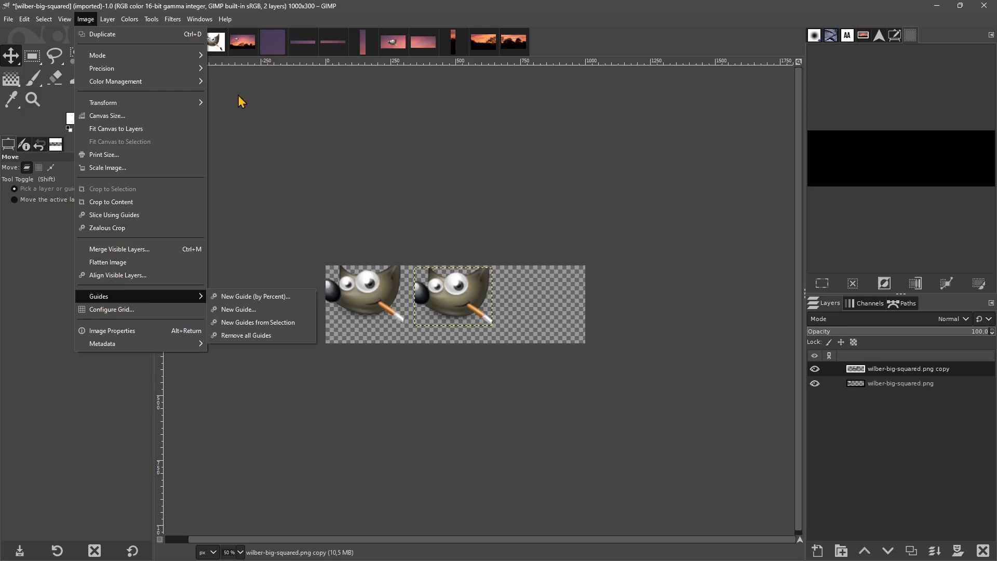
pyautogui.click(243, 47)
pyautogui.click(242, 48)
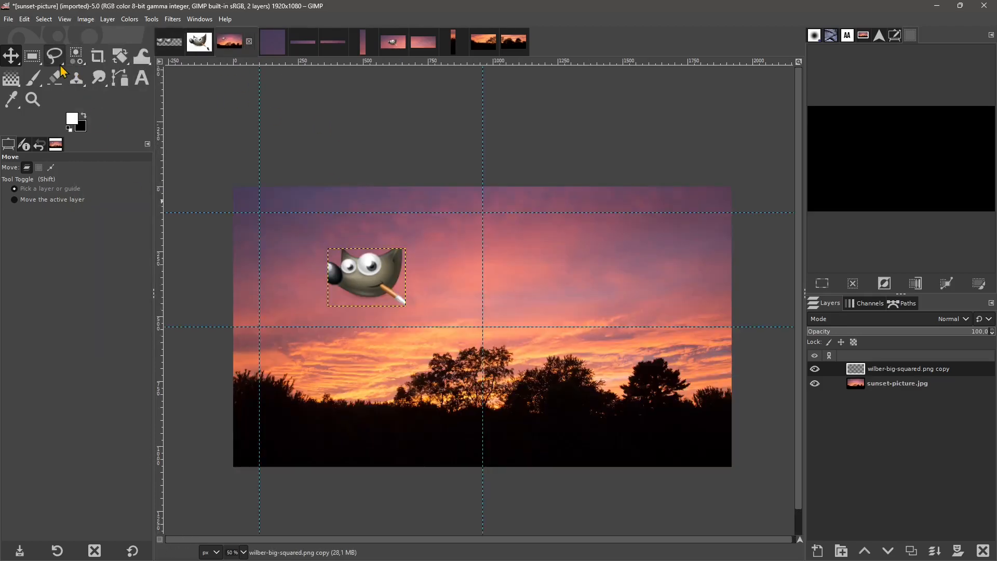
pyautogui.click(32, 56)
pyautogui.moveTo(517, 245); pyautogui.dragTo(596, 308)
pyautogui.moveTo(532, 261); pyautogui.dragTo(546, 269)
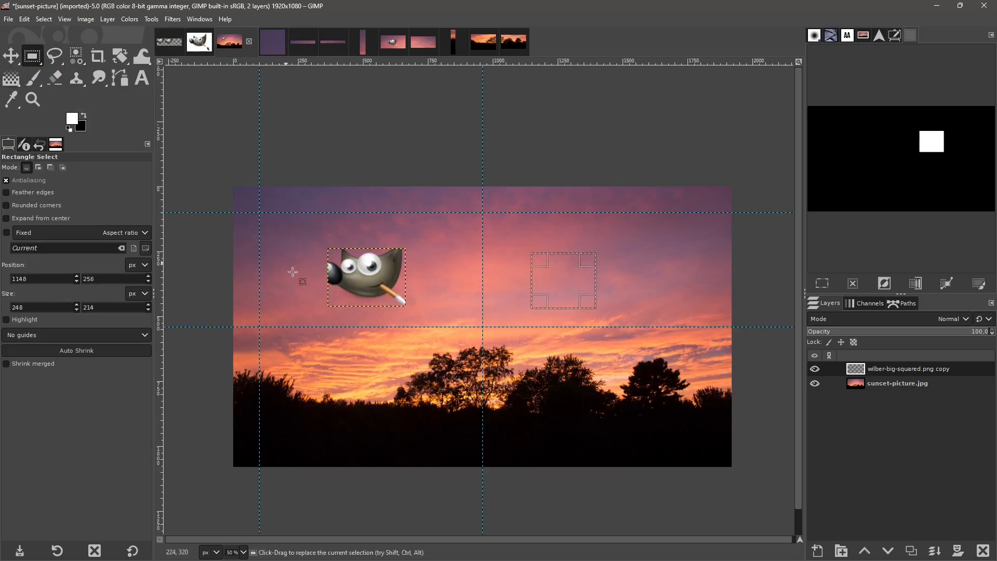
# Create new guides from the rectangular selection in the sunset photo
pyautogui.click(86, 20)
pyautogui.moveTo(151, 298)
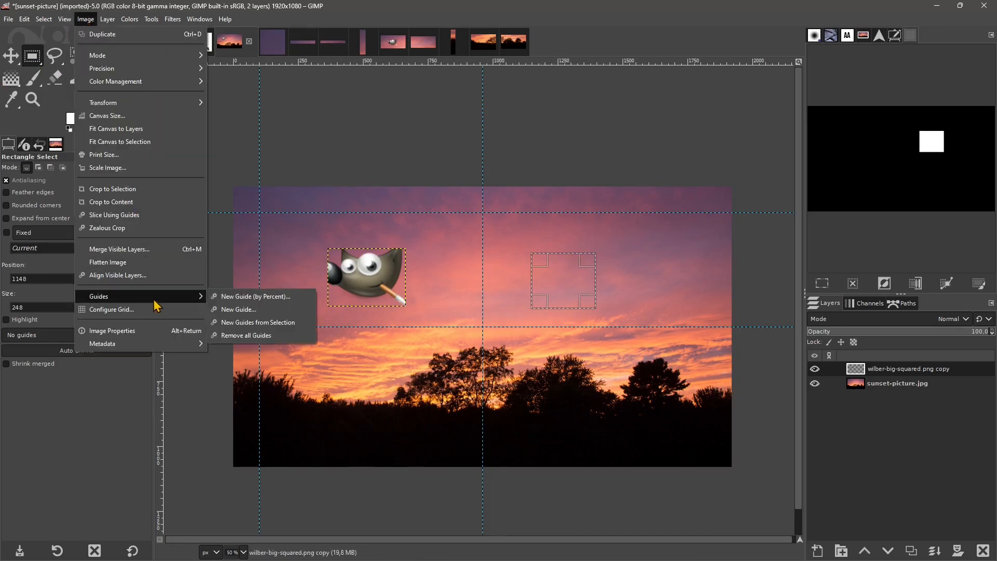
pyautogui.click(278, 325)
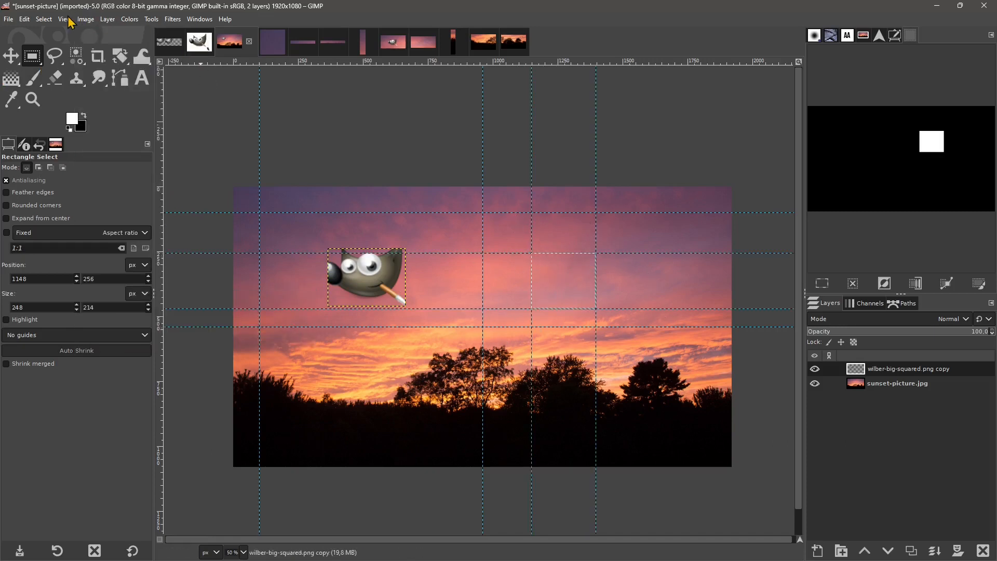
# Remove all guides from the sunset photo
pyautogui.click(84, 19)
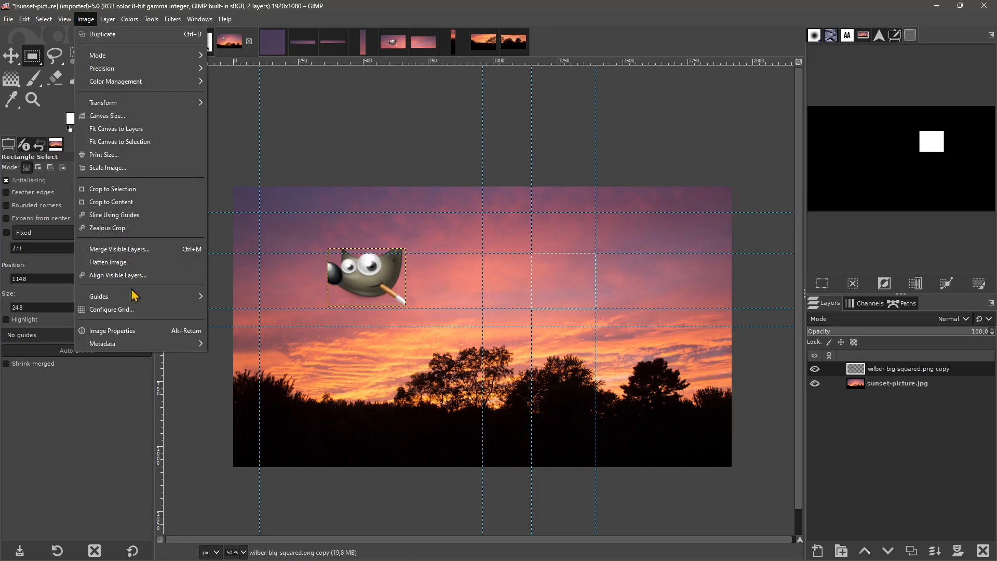
pyautogui.moveTo(134, 295)
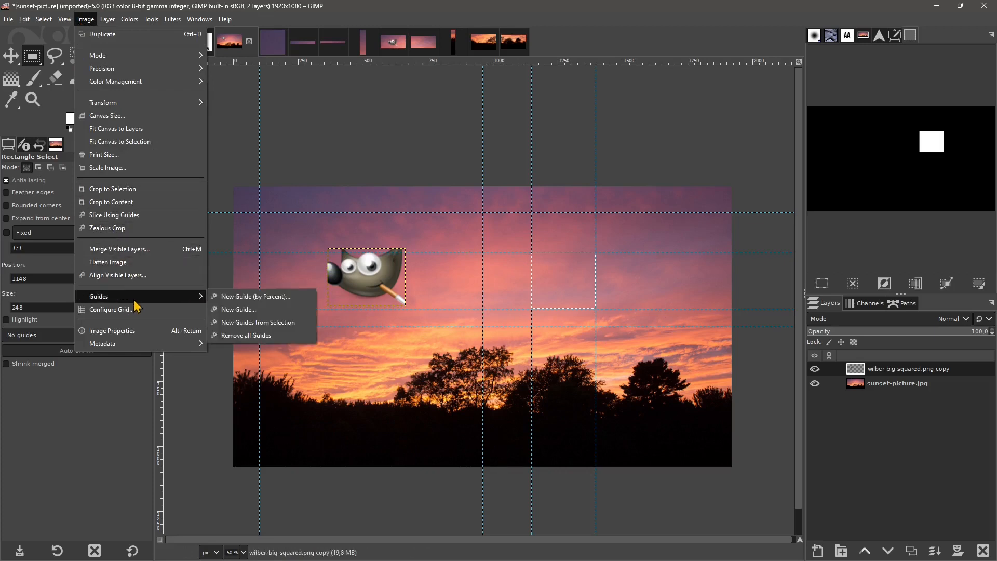
pyautogui.click(250, 335)
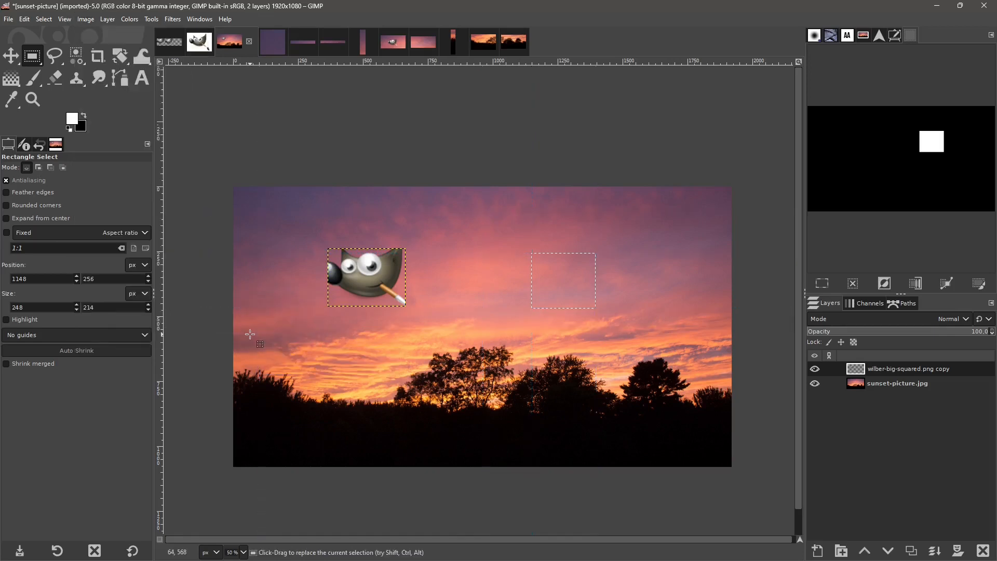
# Show the grid over the sunset photo and set the grid's foreground color to red
pyautogui.click(63, 20)
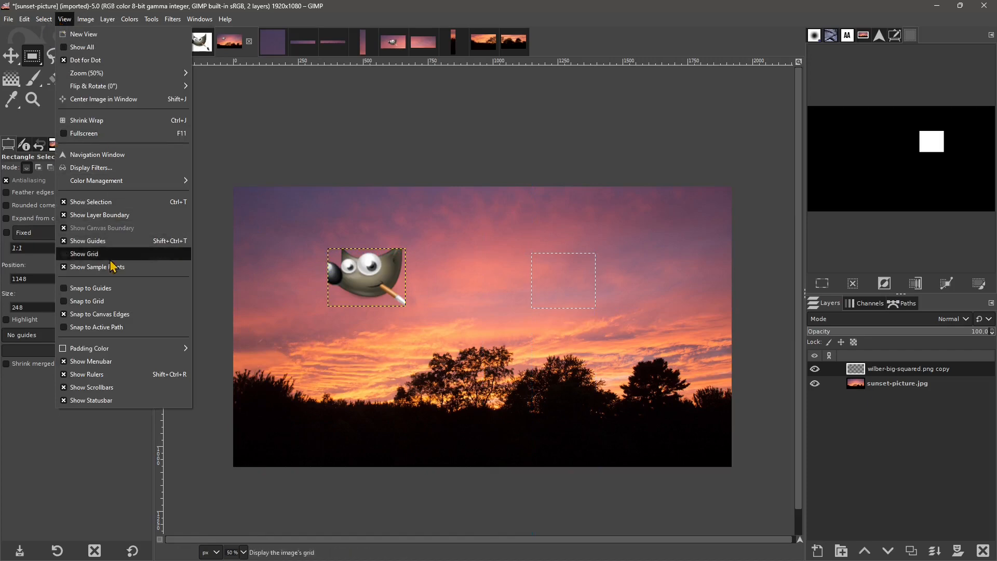
pyautogui.click(65, 257)
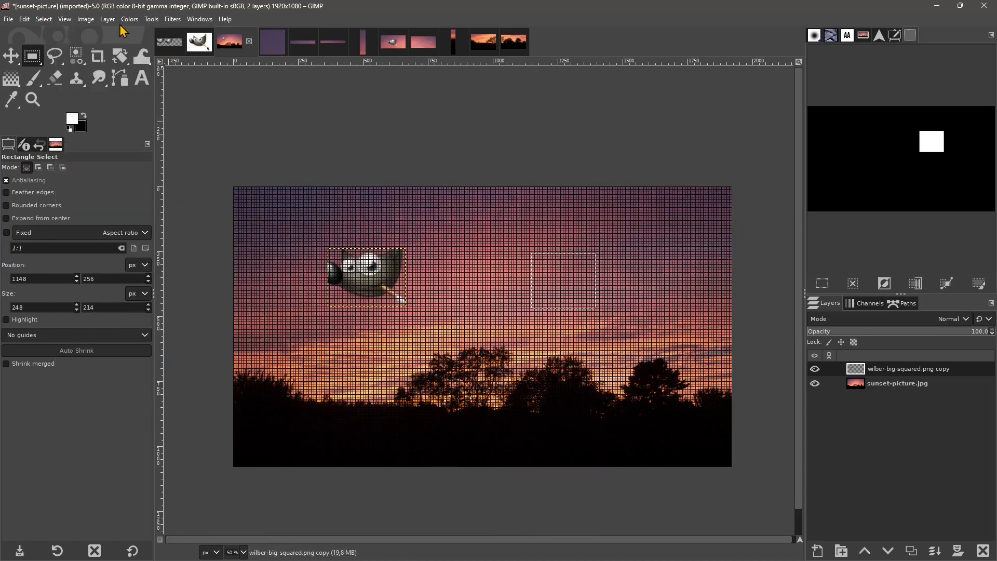
pyautogui.click(86, 20)
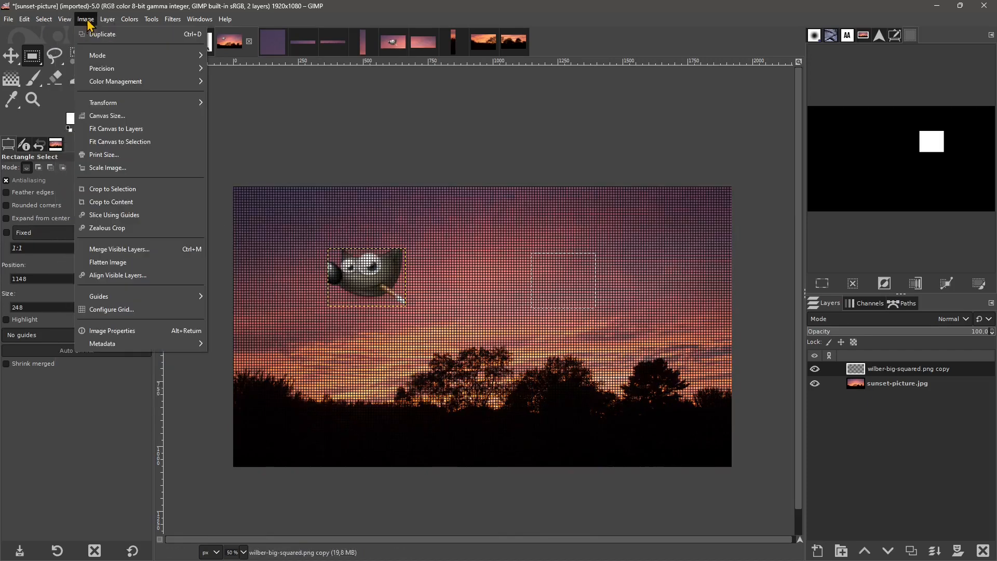
pyautogui.click(117, 309)
pyautogui.click(493, 231)
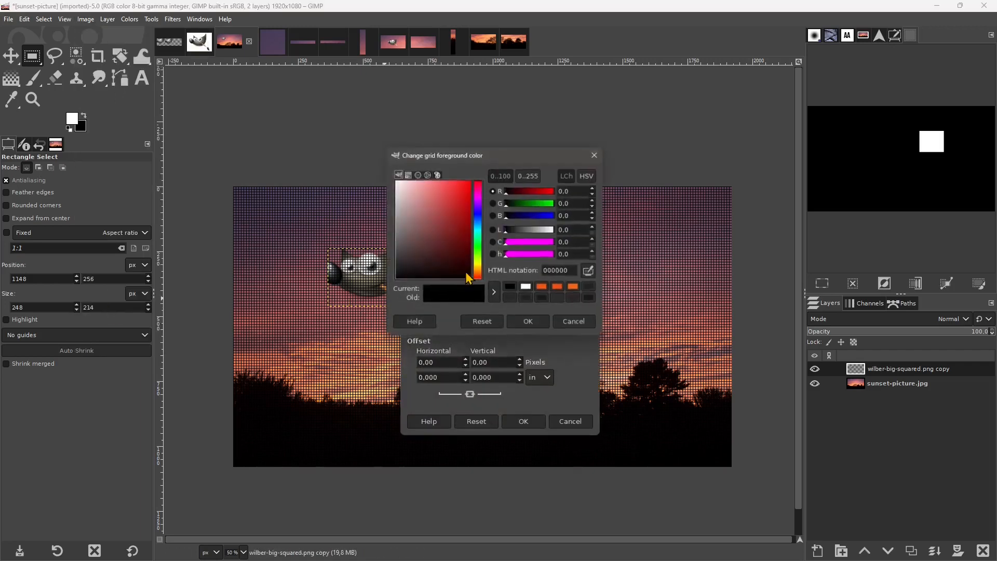
pyautogui.moveTo(469, 223); pyautogui.dragTo(469, 197)
pyautogui.click(530, 323)
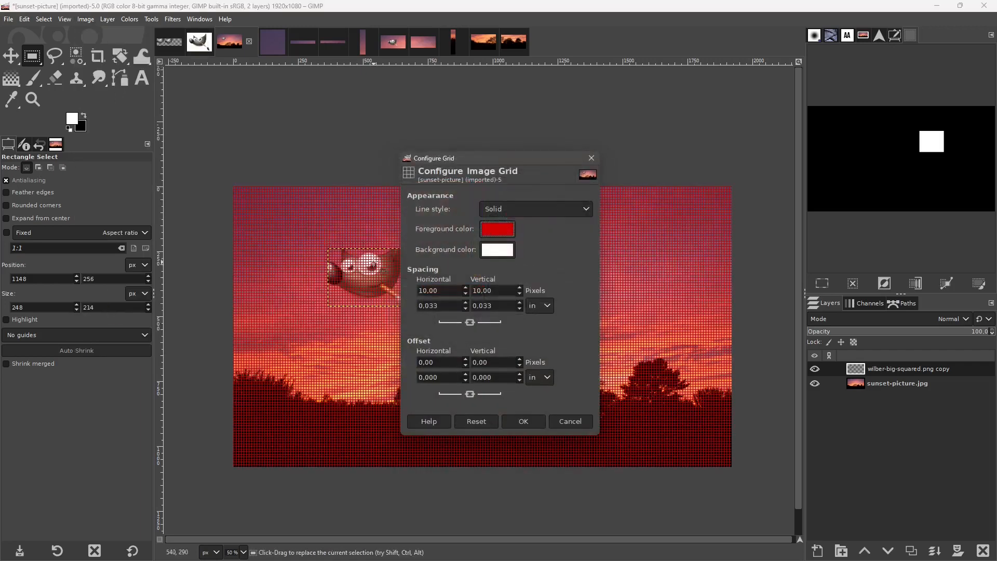
# Try the dashed and Intersections (dots) grid line styles, and settle on Intersections (crosshairs)
pyautogui.click(507, 209)
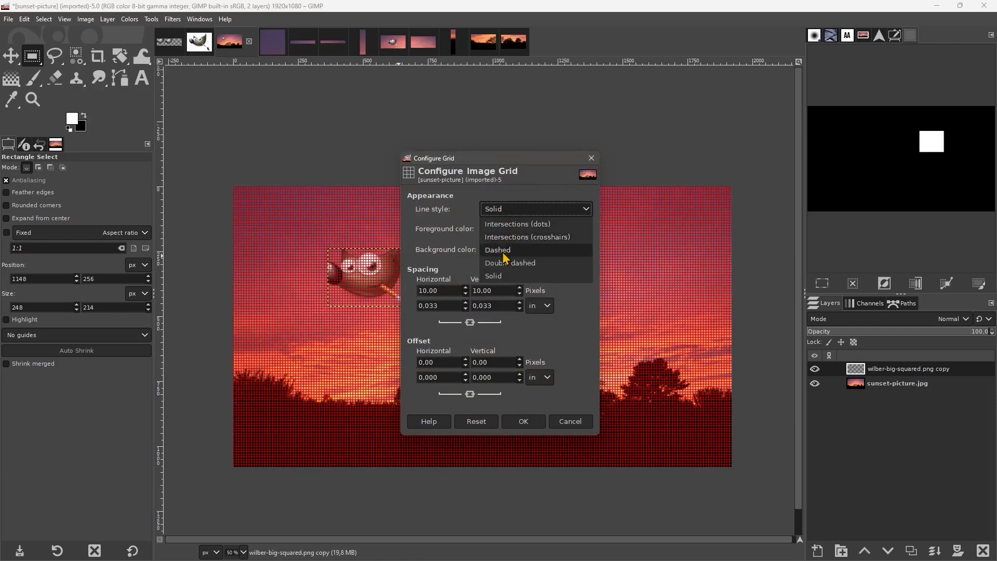
pyautogui.click(506, 258)
pyautogui.click(498, 212)
pyautogui.click(507, 224)
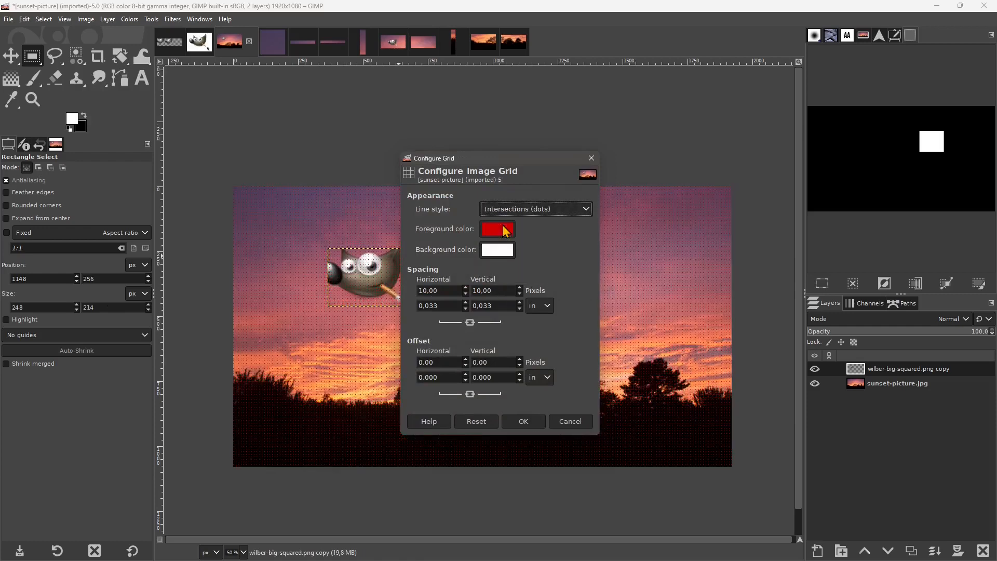
pyautogui.click(500, 213)
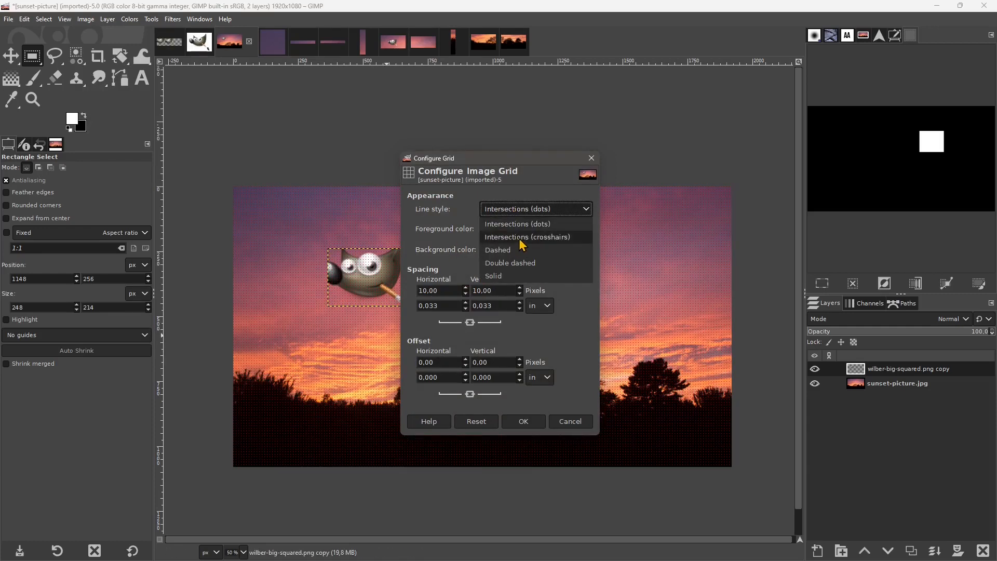
pyautogui.click(517, 224)
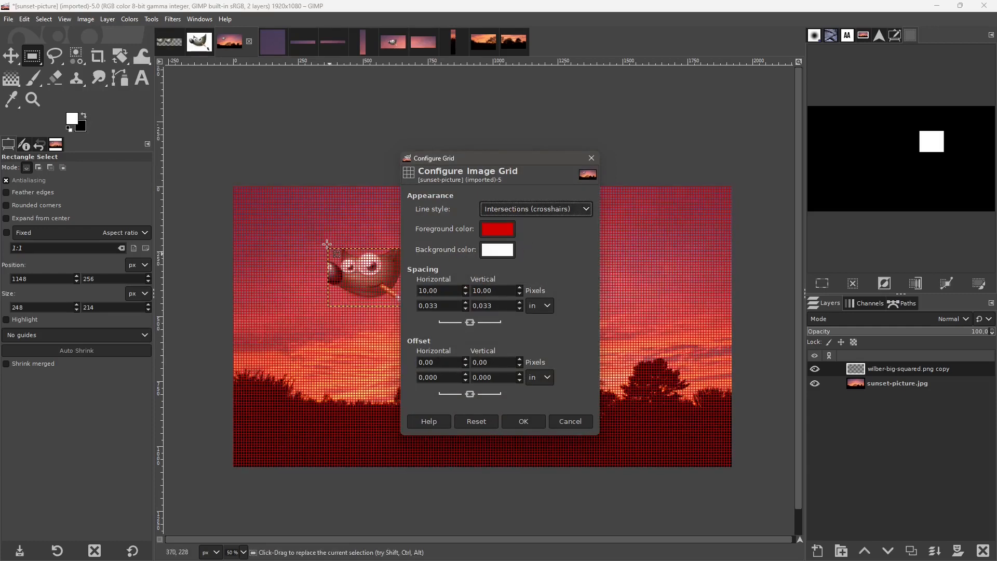
# Set the grid spacing to 30 pixels horizontally and vertically and its foreground color to 442f2f
pyautogui.click(433, 291)
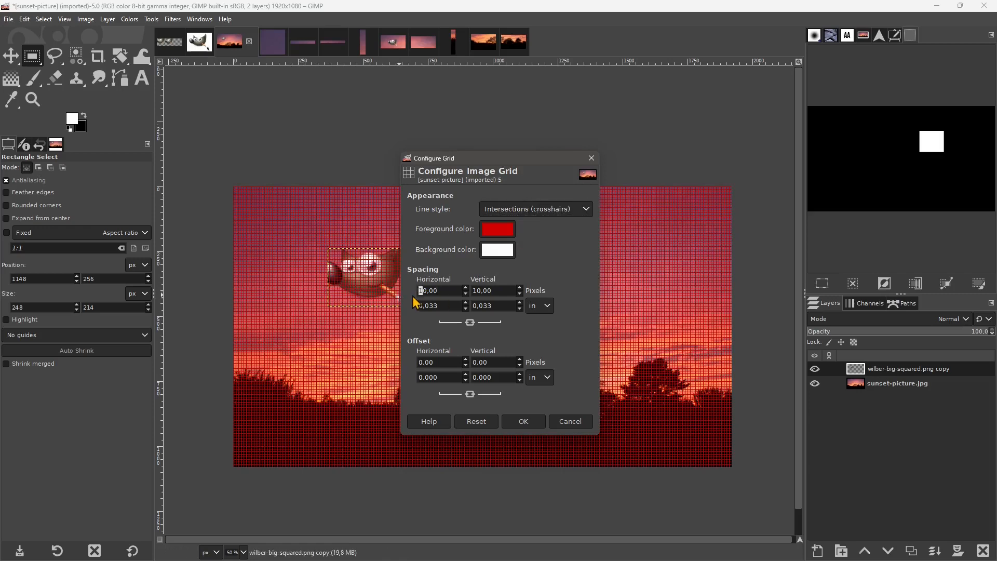
pyautogui.click(421, 307)
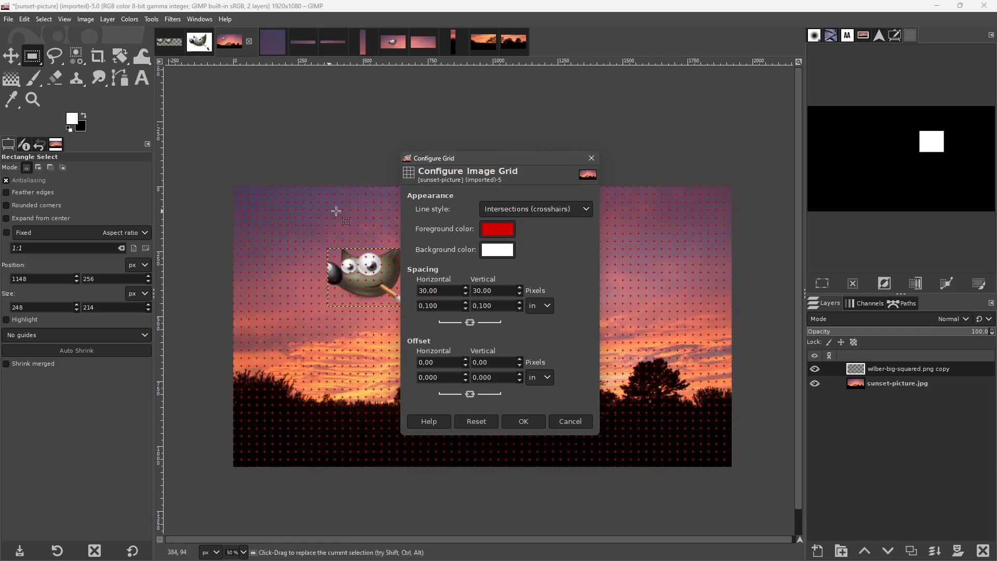
pyautogui.click(491, 234)
pyautogui.click(418, 249)
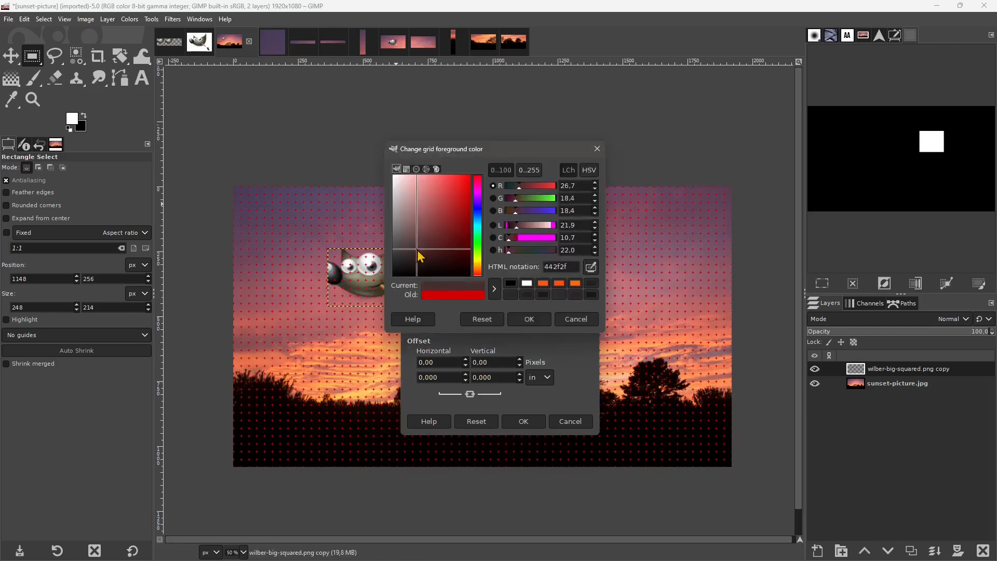
pyautogui.click(525, 320)
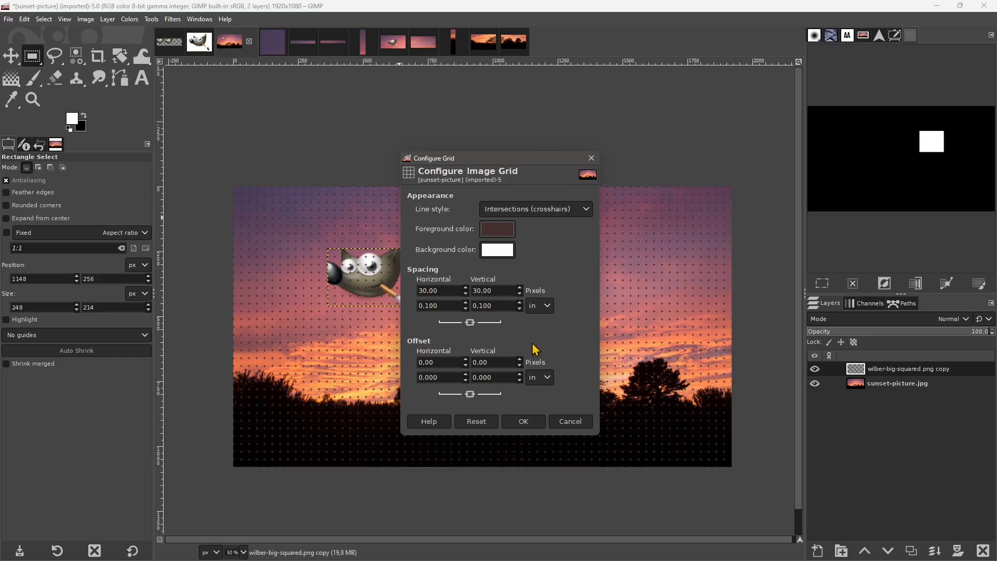
pyautogui.click(526, 421)
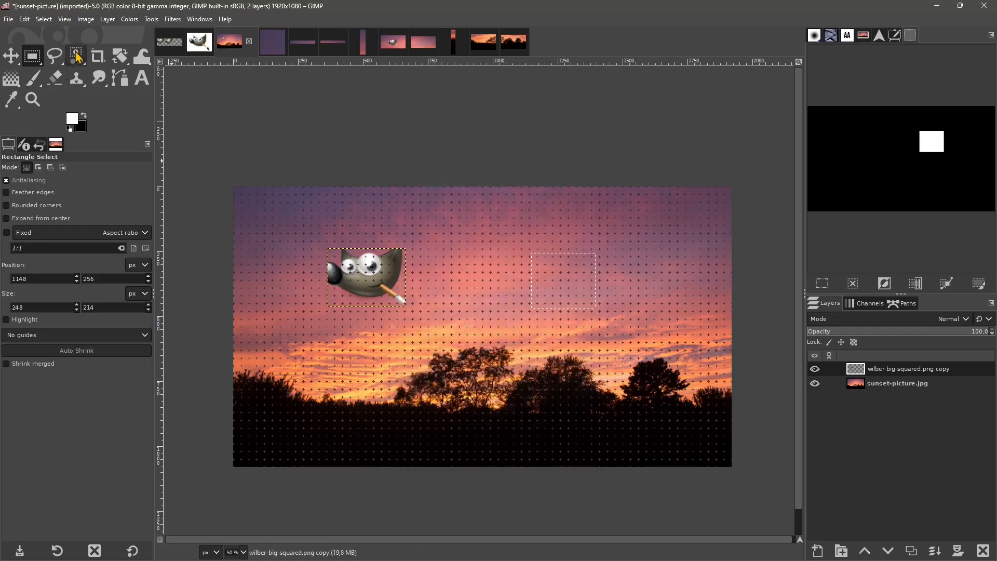
# Turn on snapping to the grid and move the Wilber layer to the right and slightly up in the sky
pyautogui.click(86, 19)
pyautogui.moveTo(65, 21)
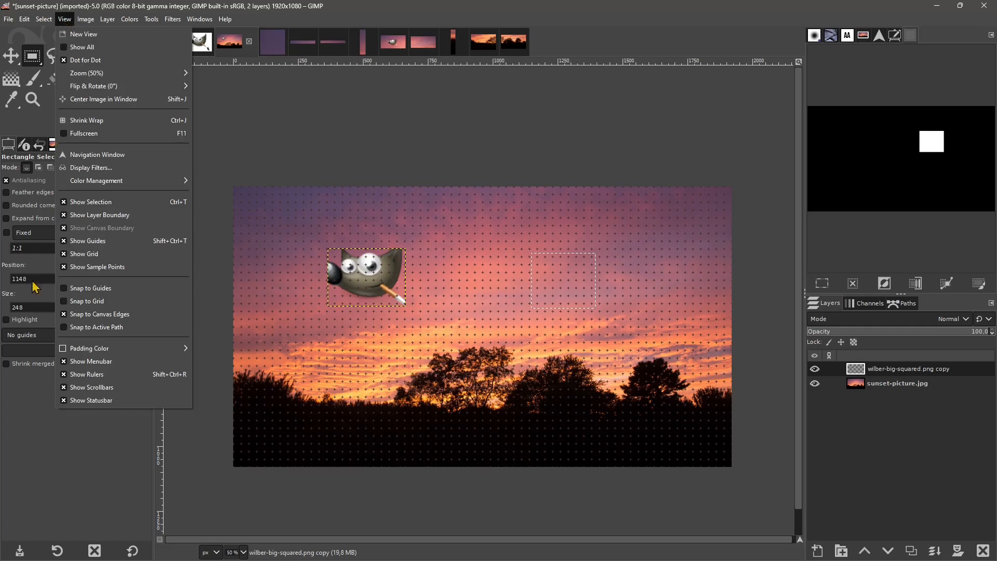
pyautogui.click(87, 301)
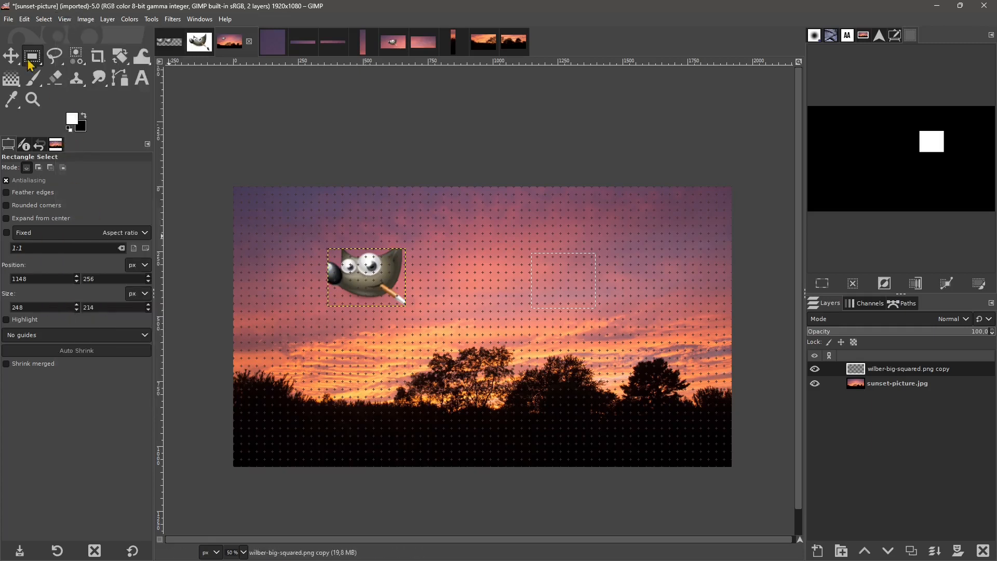
pyautogui.press('m')
pyautogui.moveTo(366, 283); pyautogui.dragTo(417, 278)
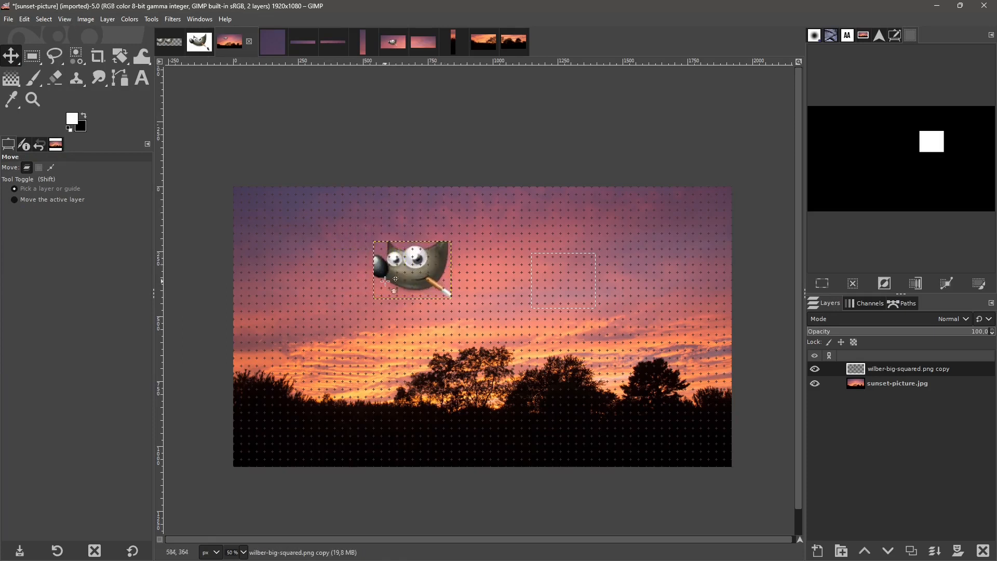
# Set the padding color around the canvas to Light Check Color, and reset it to the one in the preferences
pyautogui.click(40, 21)
pyautogui.moveTo(62, 26)
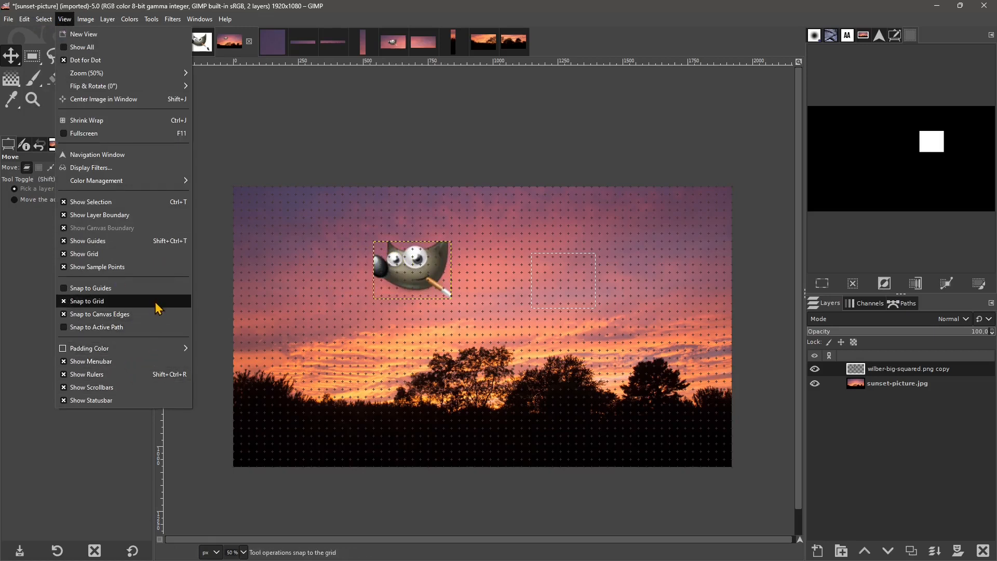
pyautogui.moveTo(134, 352)
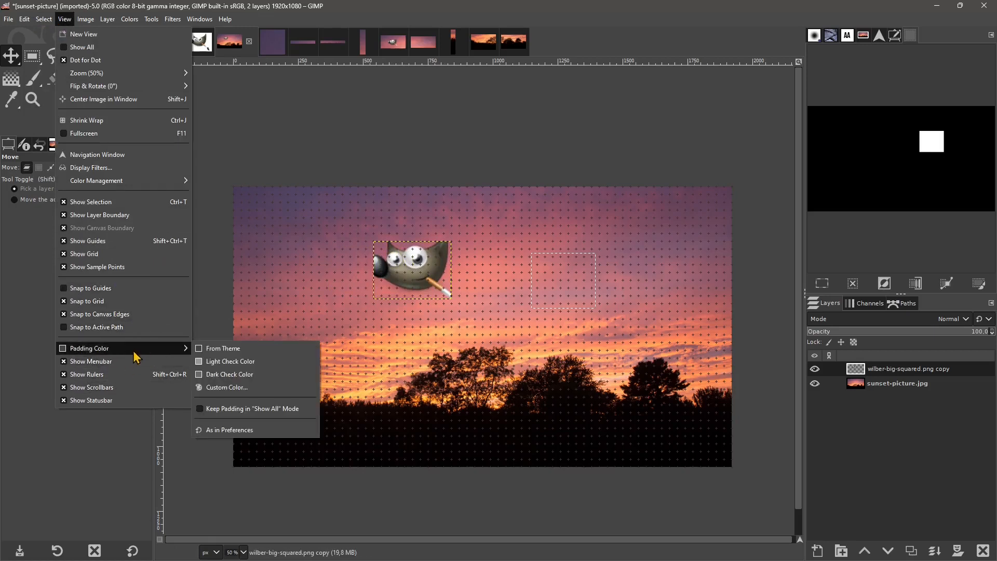
pyautogui.click(224, 361)
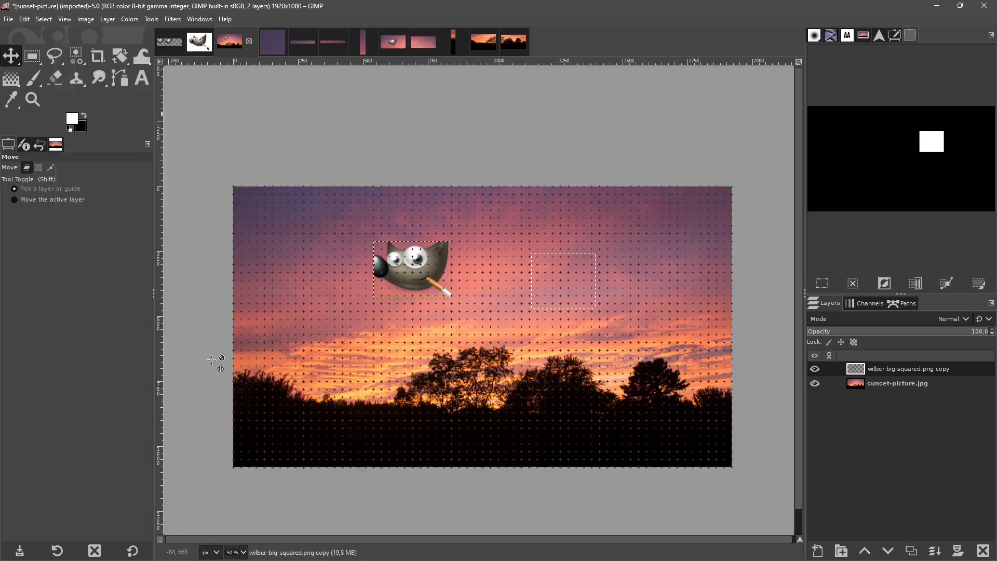
pyautogui.click(64, 19)
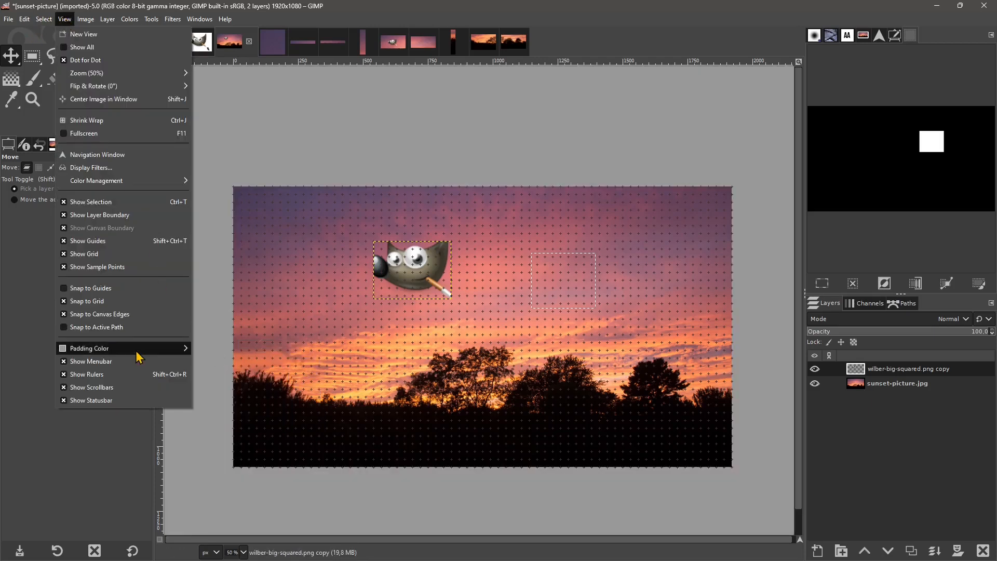
pyautogui.moveTo(137, 356)
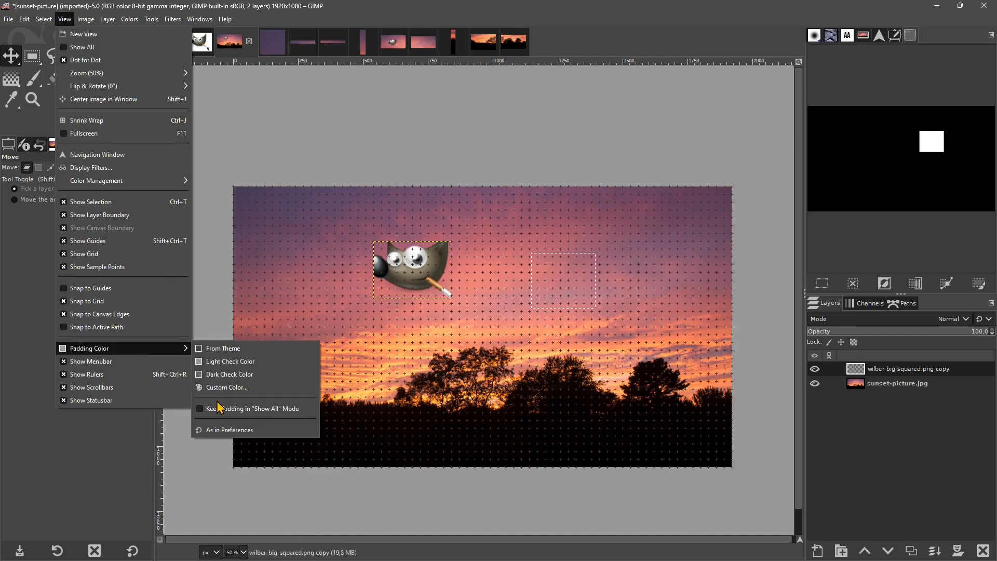
pyautogui.click(216, 432)
# Review the sunset photo's image properties, including its color profile and comment, and close them
pyautogui.click(84, 23)
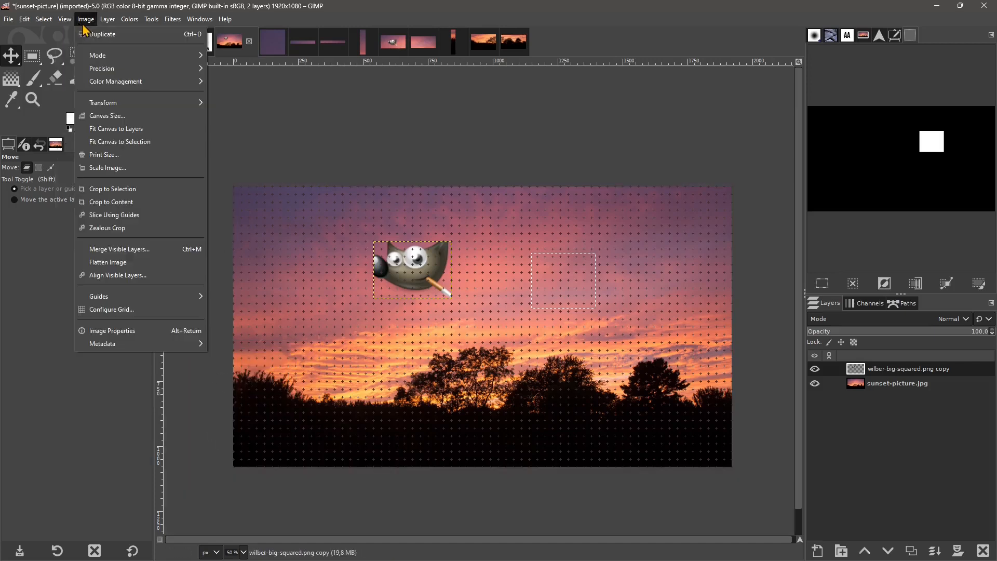
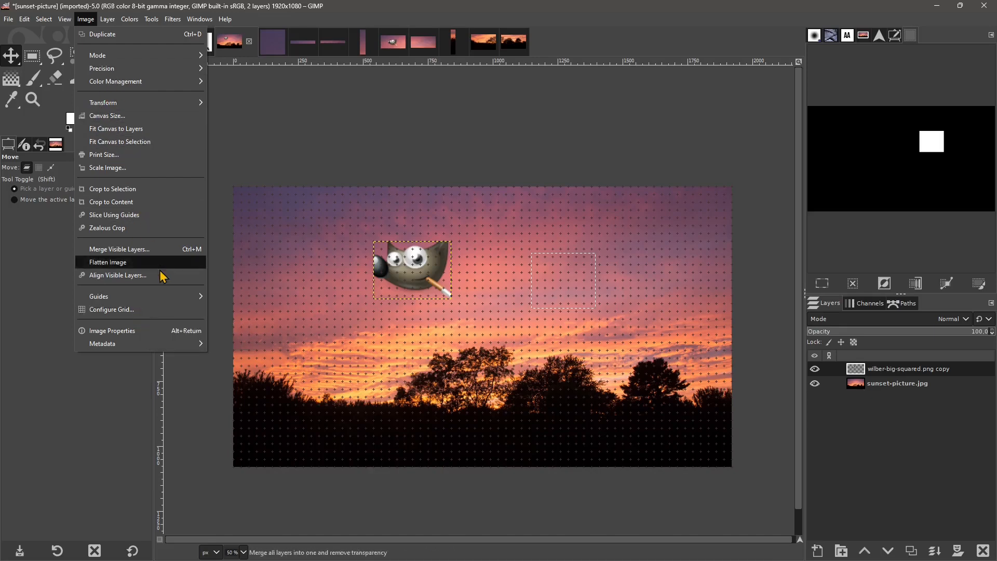
pyautogui.click(112, 331)
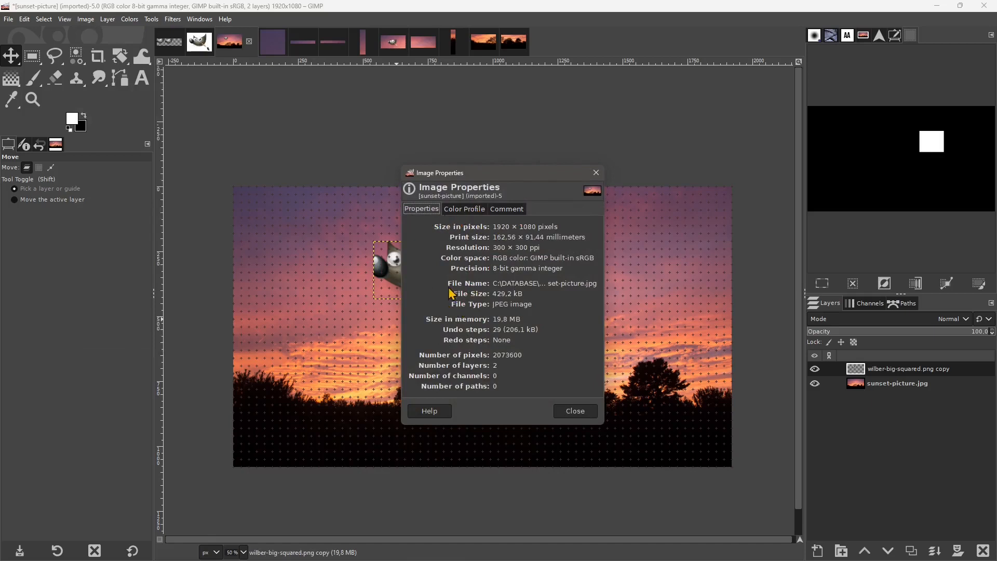
pyautogui.click(459, 209)
pyautogui.click(506, 209)
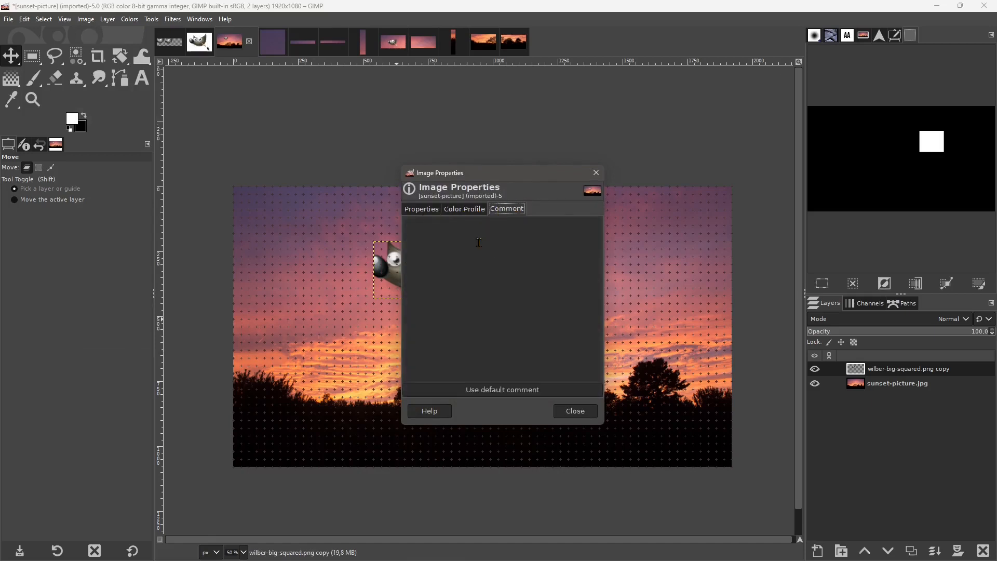
pyautogui.click(597, 172)
# Enter "asdsada" as the document title in the sunset photo's metadata and write the metadata
pyautogui.click(85, 19)
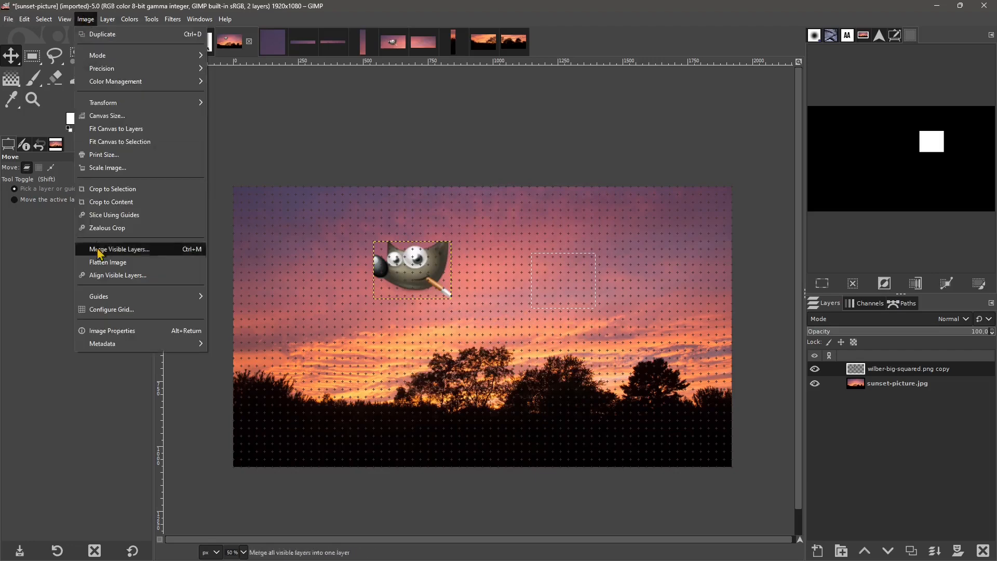
pyautogui.click(240, 344)
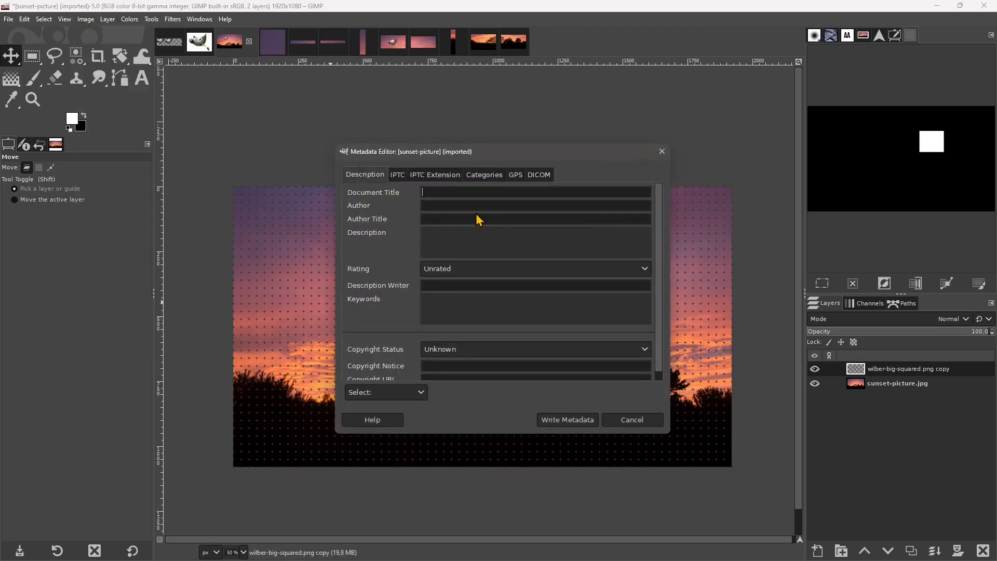
pyautogui.write('asdsada')
pyautogui.click(568, 419)
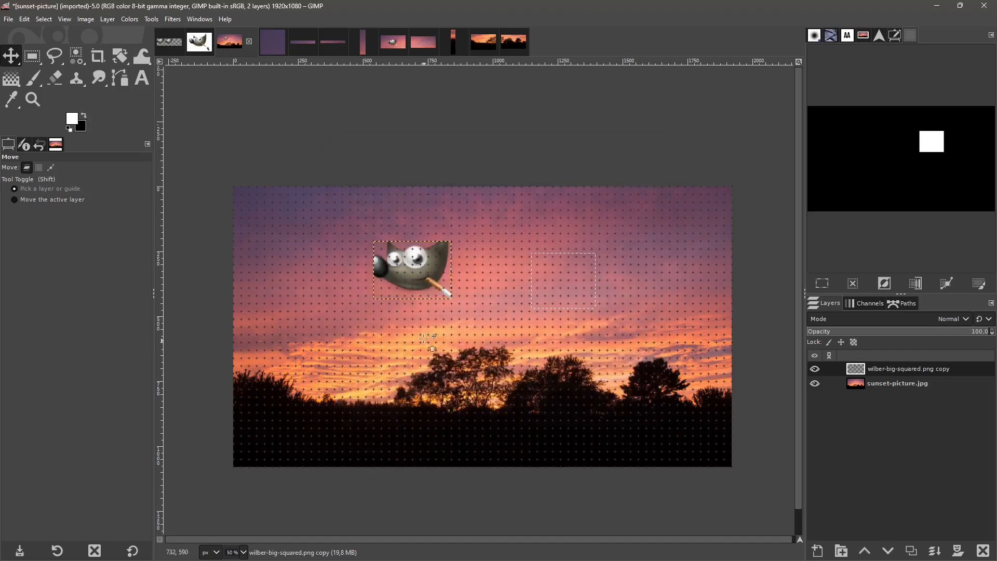
# Hide the rulers and the scrollbars of the image window
pyautogui.click(65, 19)
pyautogui.moveTo(85, 19)
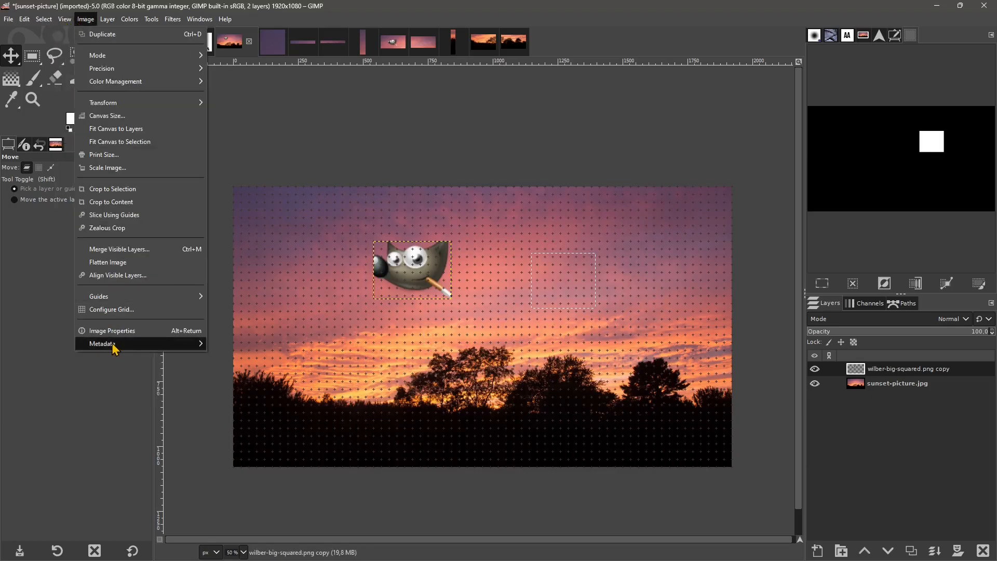
pyautogui.moveTo(114, 347)
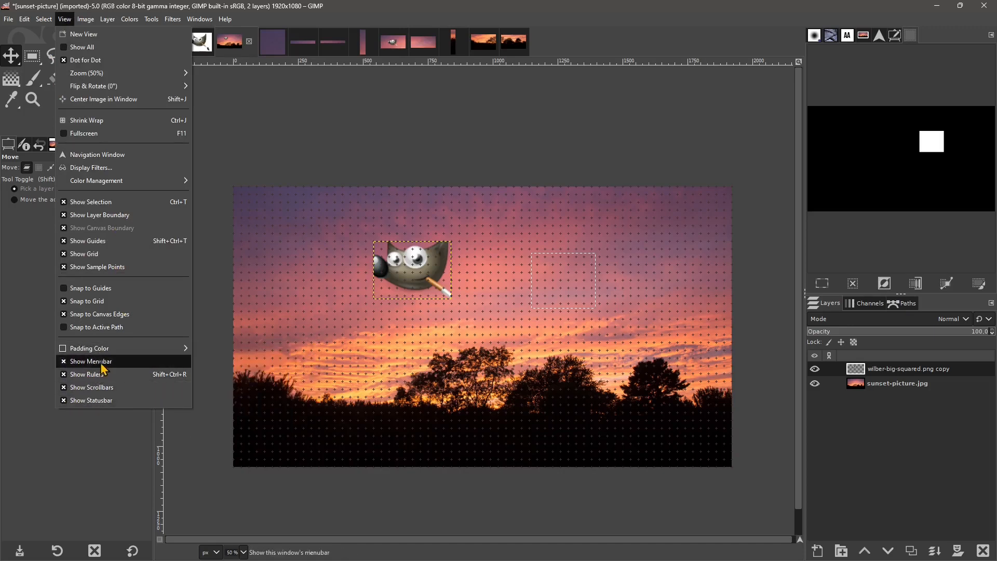
pyautogui.click(65, 377)
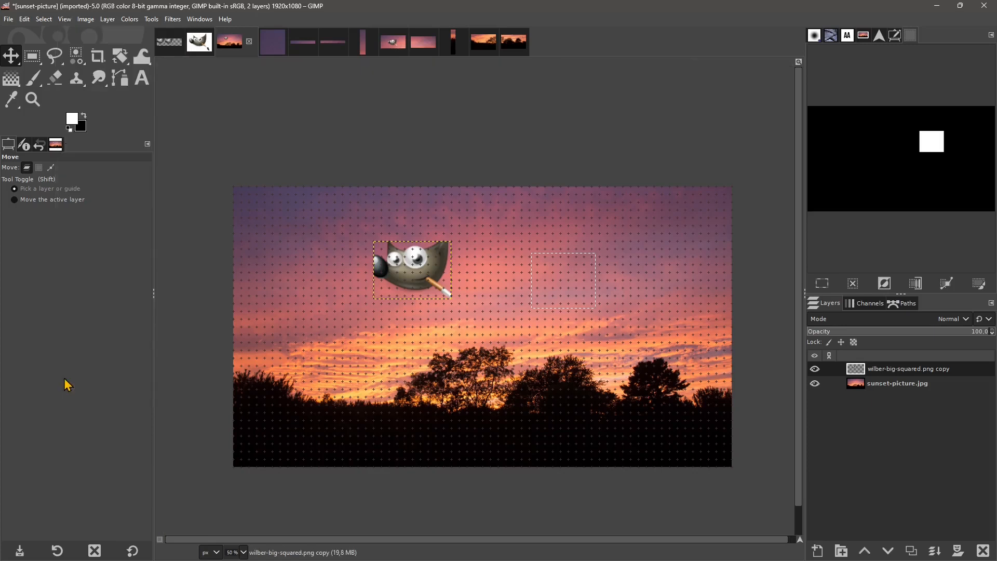
pyautogui.click(65, 19)
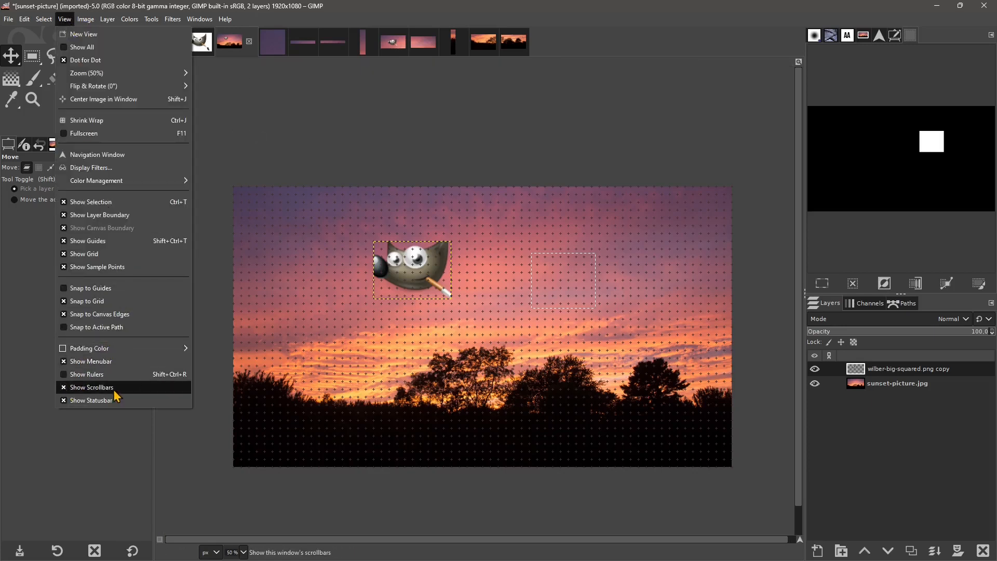
pyautogui.click(65, 388)
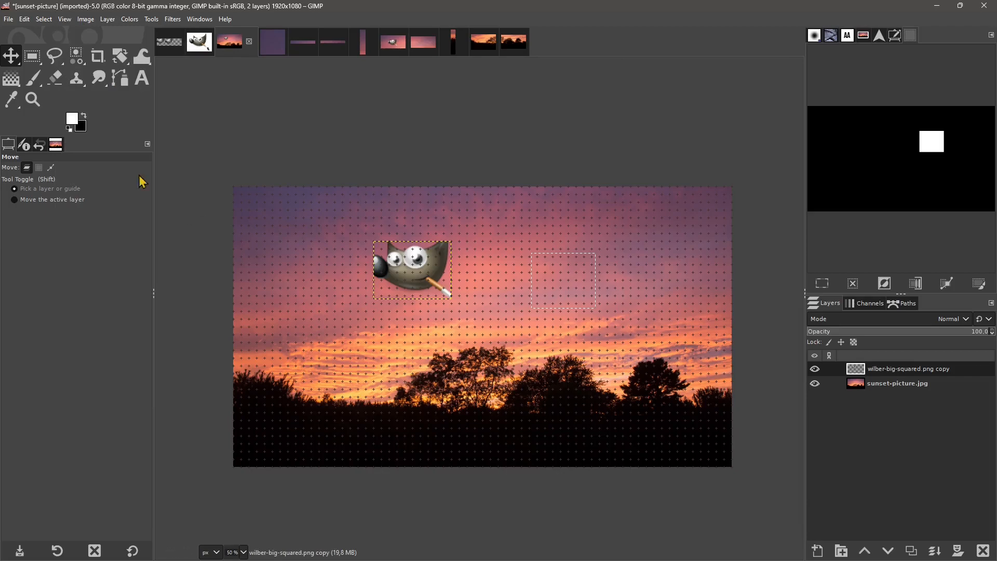
# Hide the status bar of the image window
pyautogui.click(45, 19)
pyautogui.moveTo(64, 20)
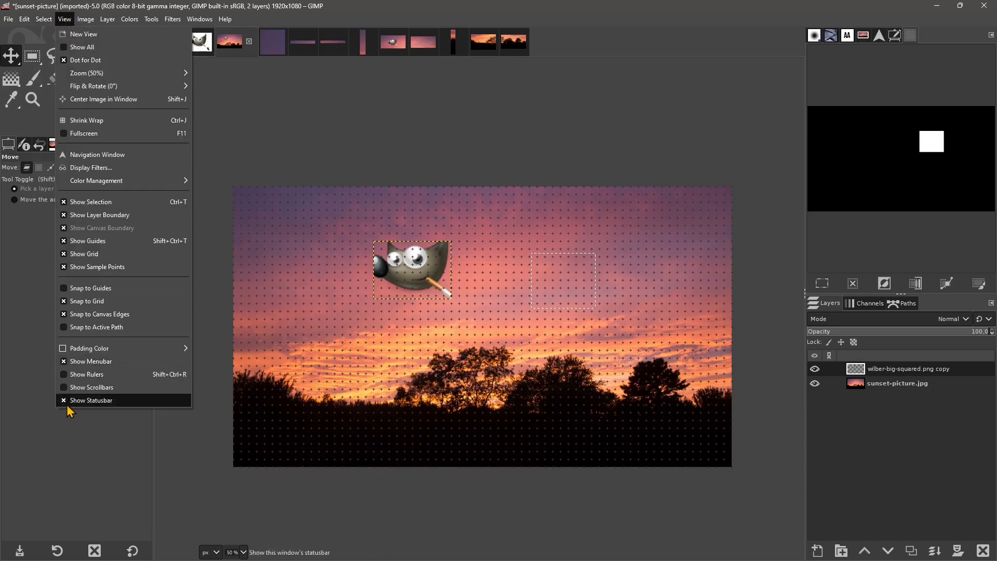
pyautogui.click(65, 401)
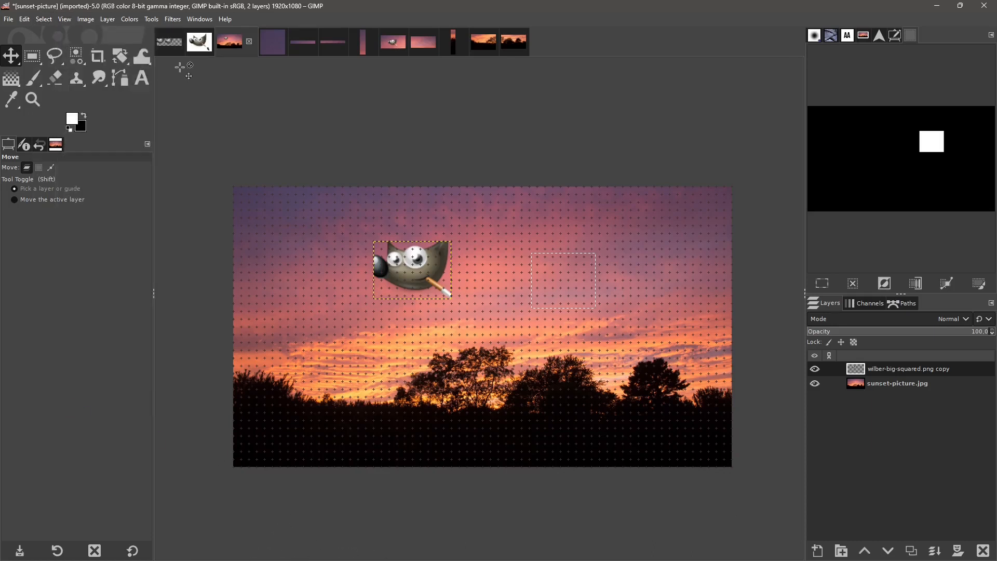
# Hide the menu bar of the image window and show it again
pyautogui.click(65, 21)
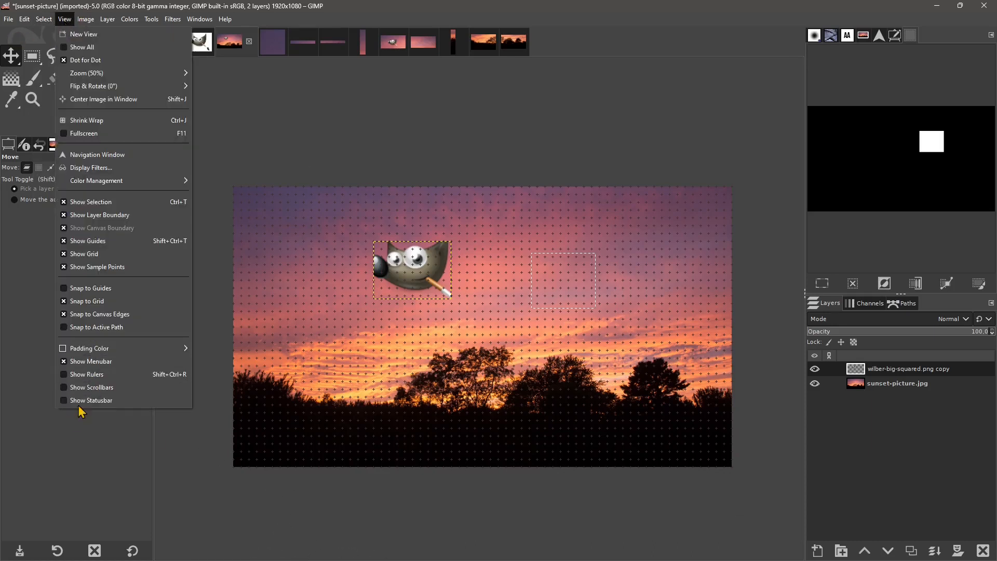
pyautogui.click(66, 364)
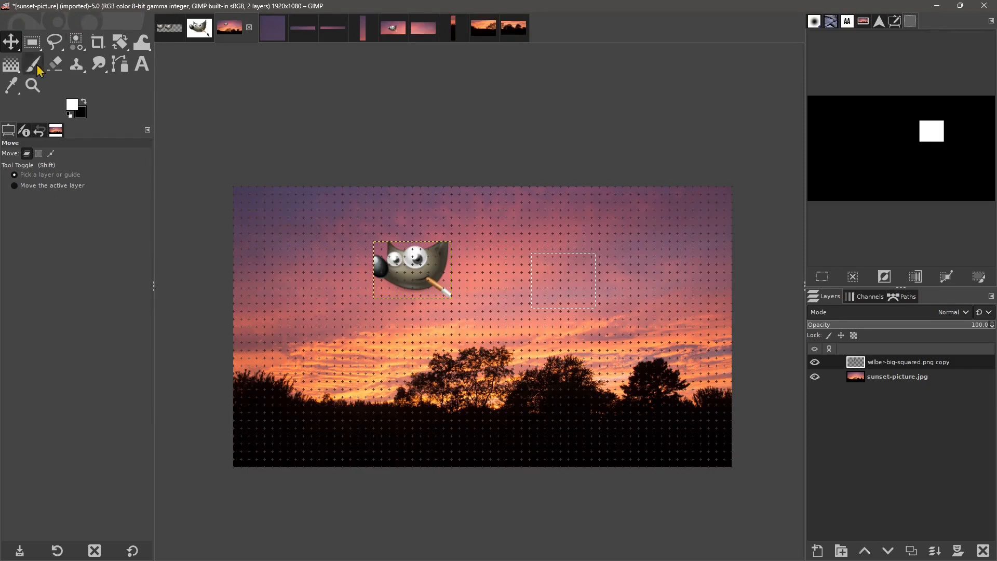
pyautogui.rightClick(389, 154)
pyautogui.click(574, 149)
pyautogui.rightClick(704, 119)
pyautogui.click(761, 316)
pyautogui.rightClick(384, 147)
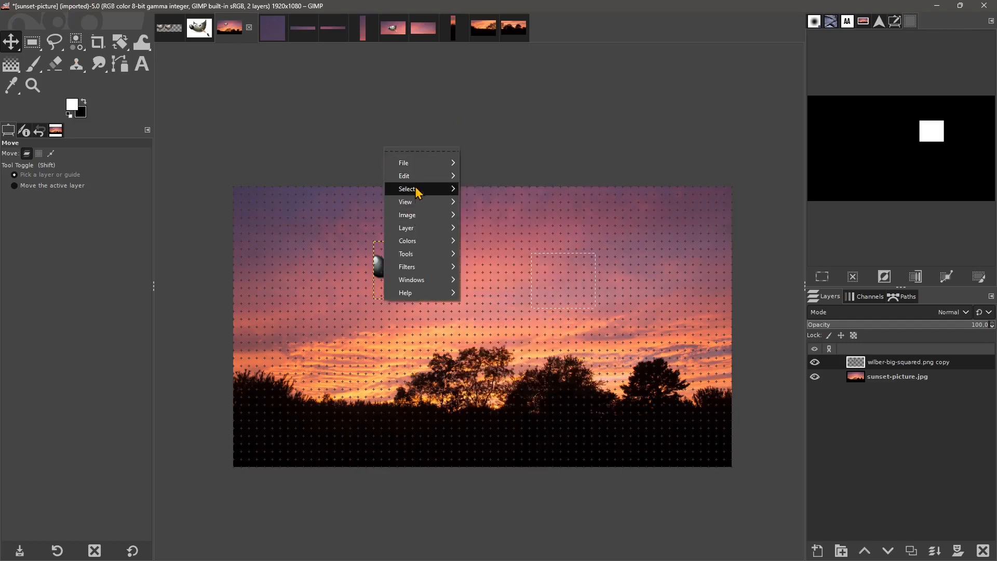
pyautogui.moveTo(416, 203)
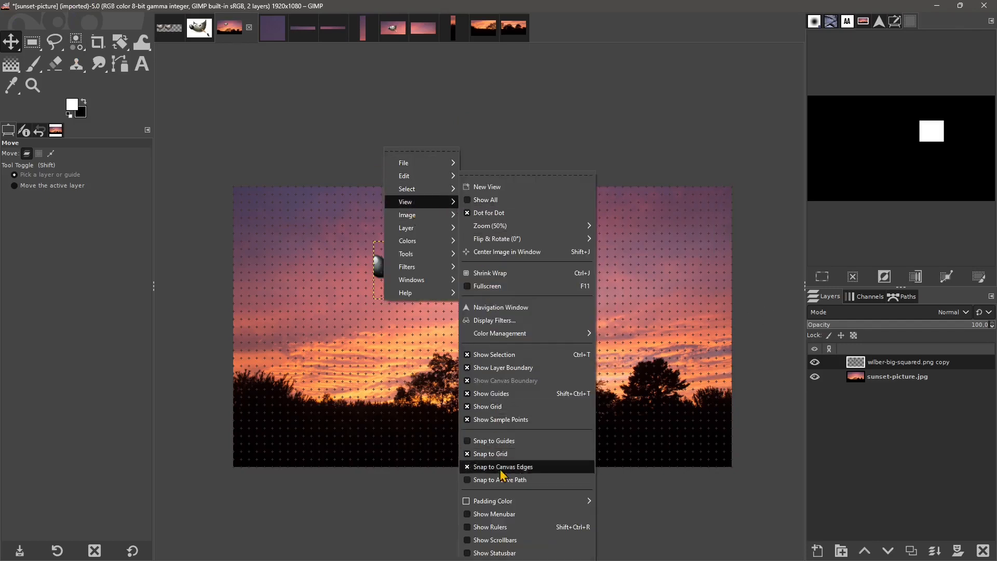
pyautogui.click(471, 514)
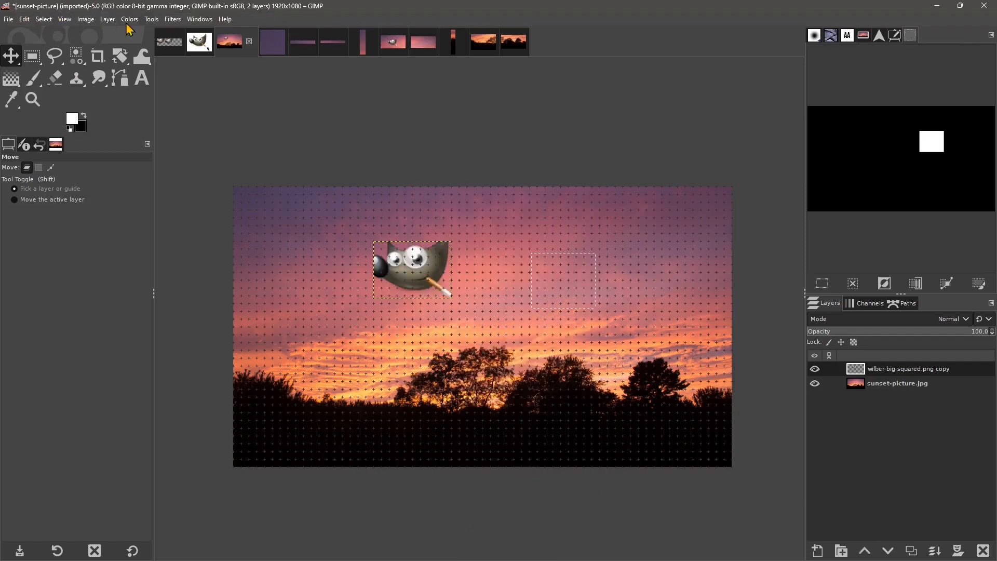
# Open the preferences and review the color management, image import and export, tool options and default image settings, including the available templates
pyautogui.click(64, 18)
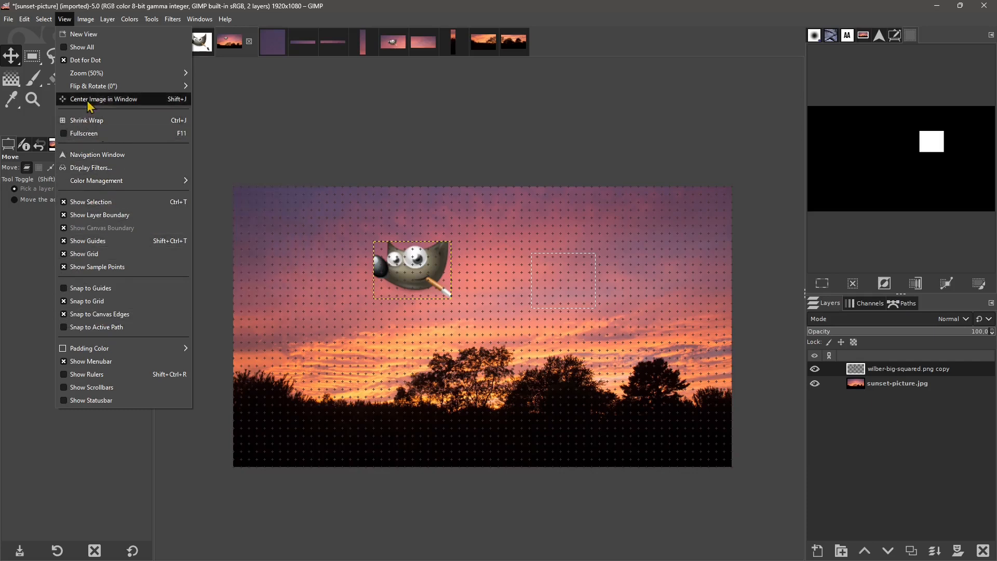
pyautogui.moveTo(87, 21)
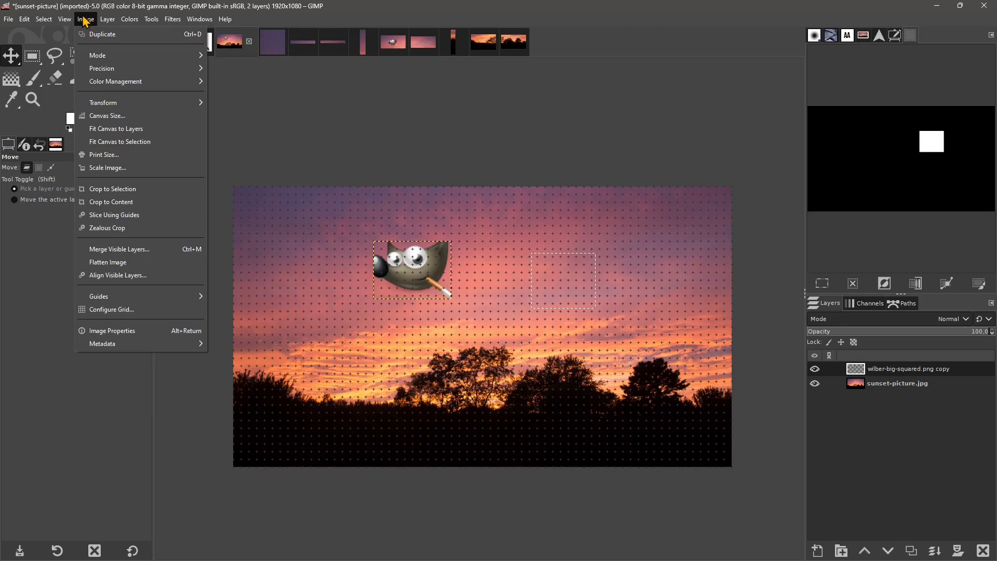
pyautogui.moveTo(44, 21)
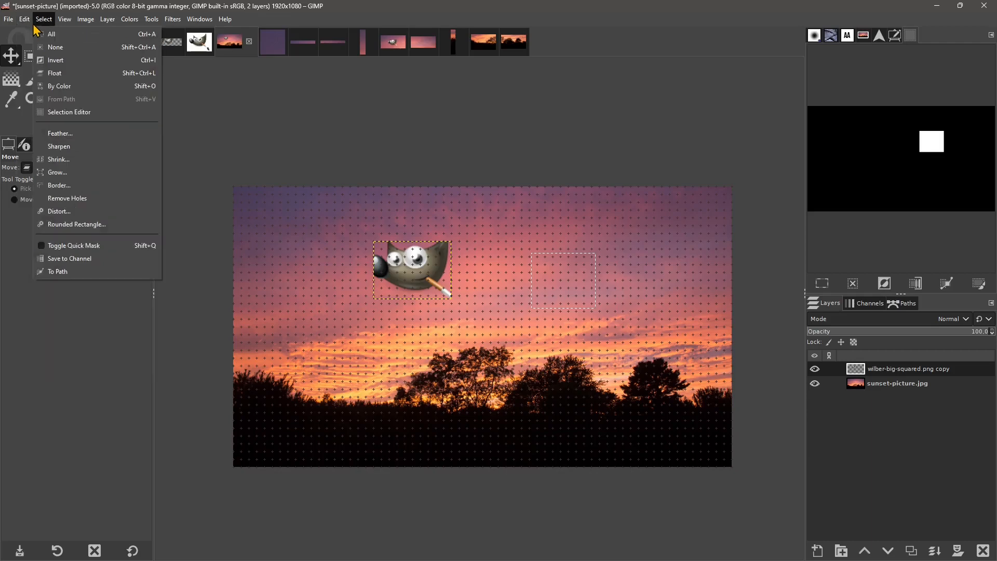
pyautogui.moveTo(24, 19)
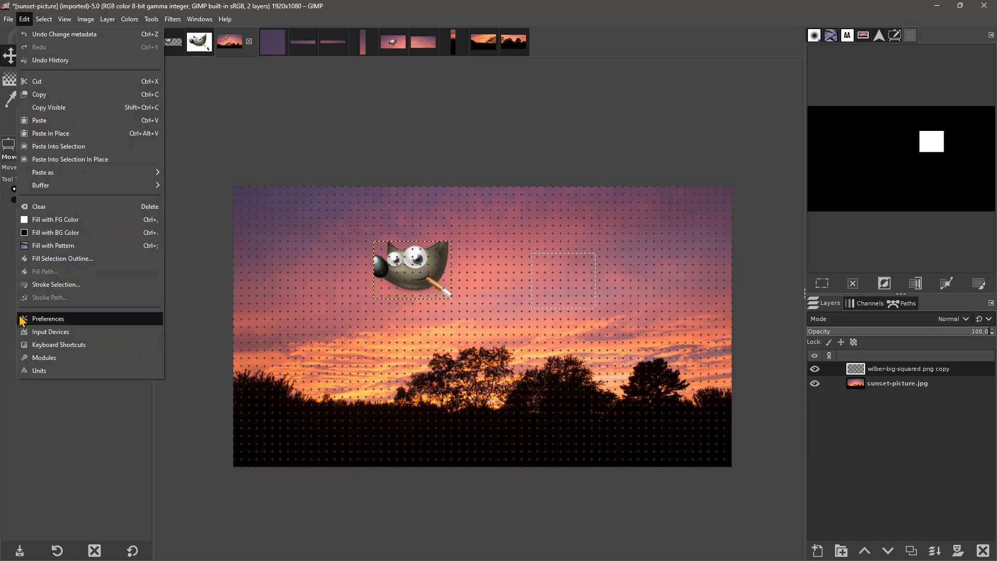
pyautogui.click(41, 321)
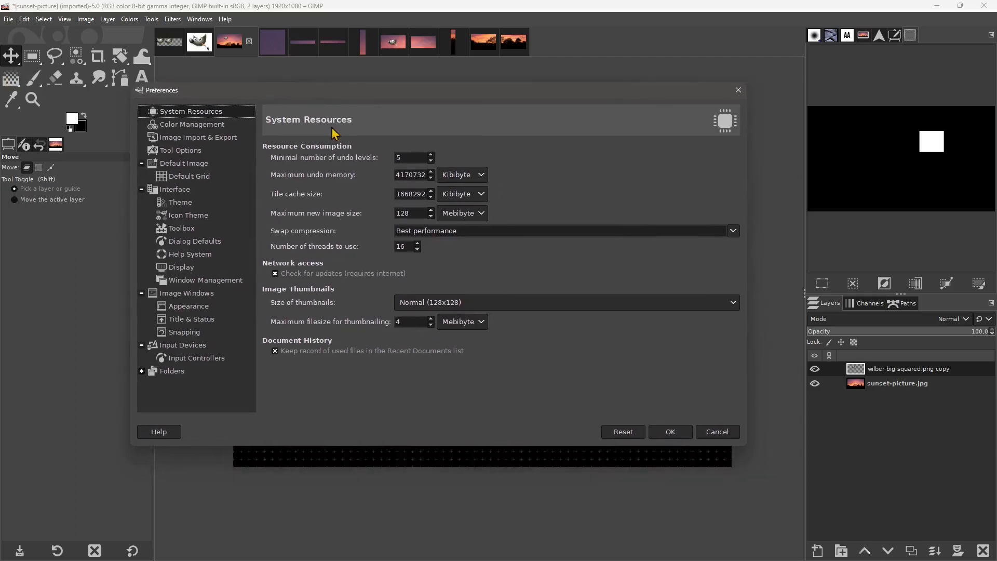
pyautogui.click(172, 125)
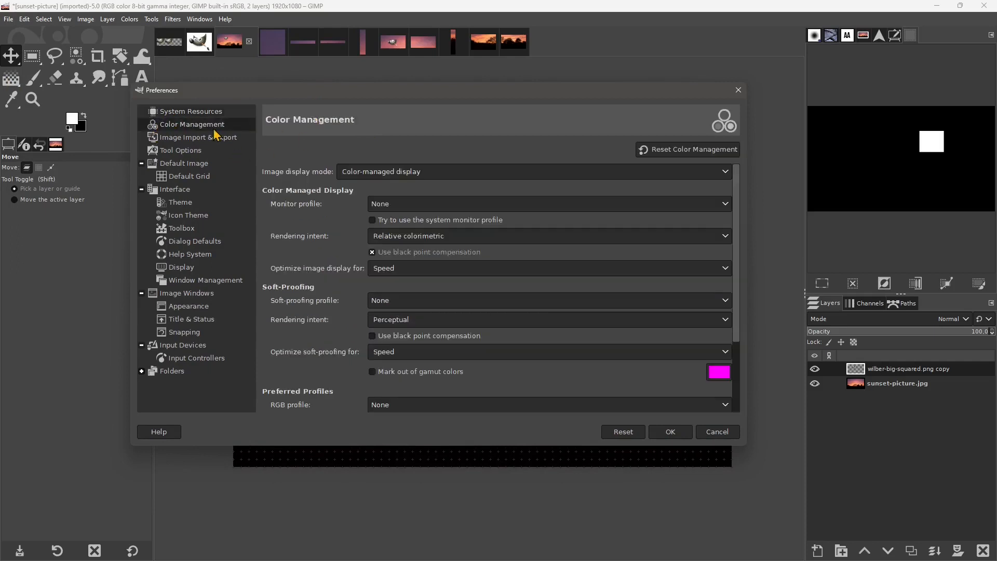
pyautogui.click(200, 139)
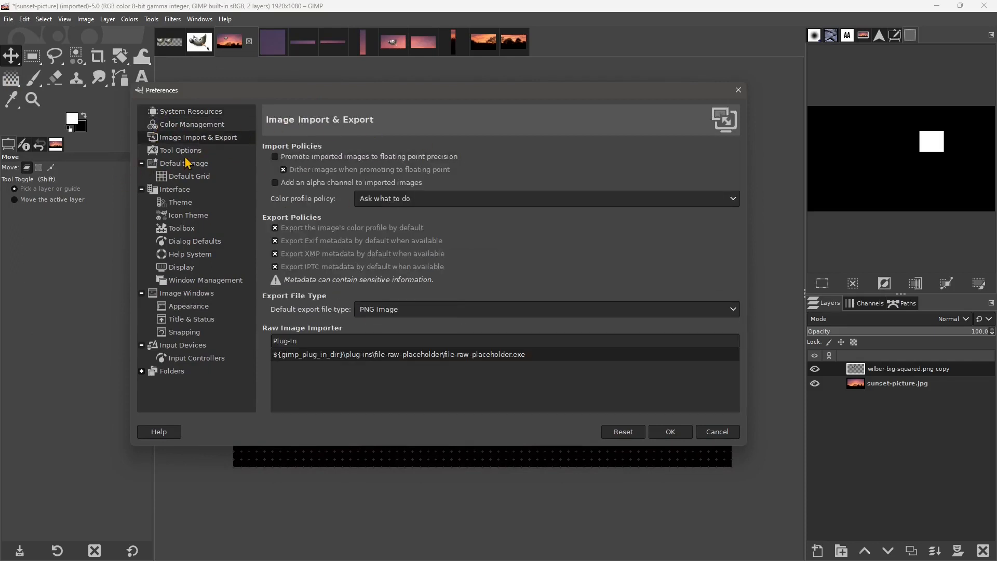
pyautogui.click(183, 152)
pyautogui.click(165, 164)
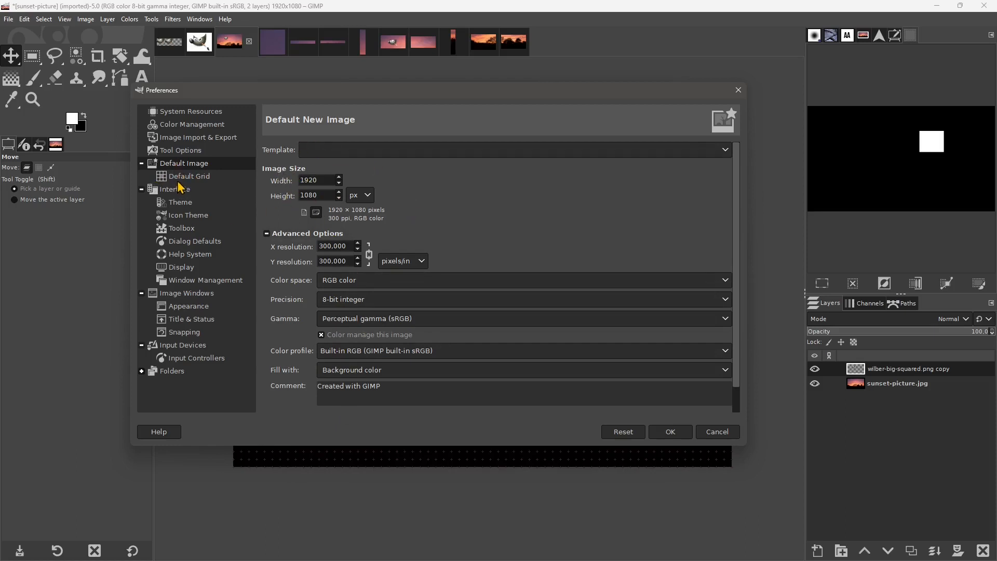
pyautogui.click(333, 153)
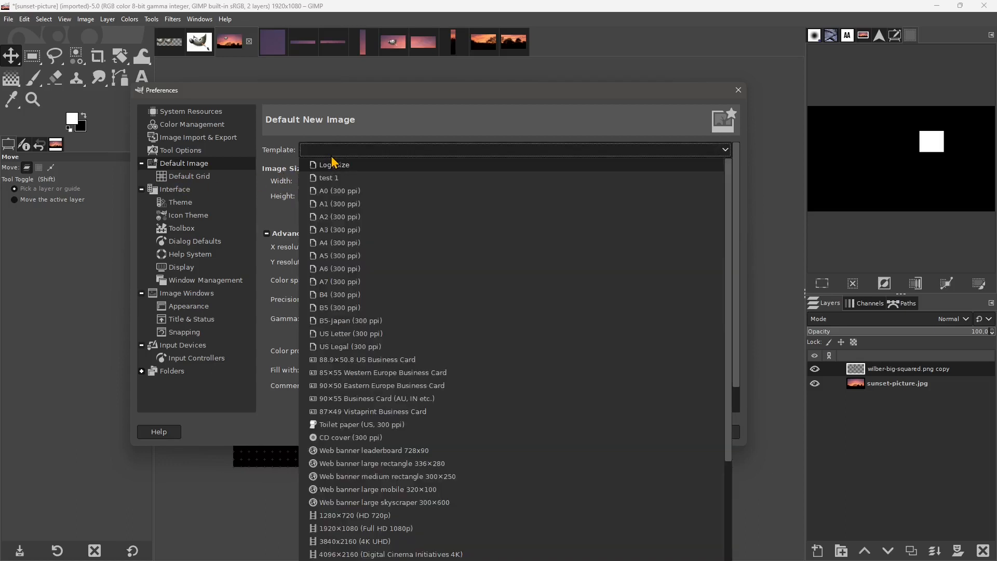
pyautogui.click(390, 123)
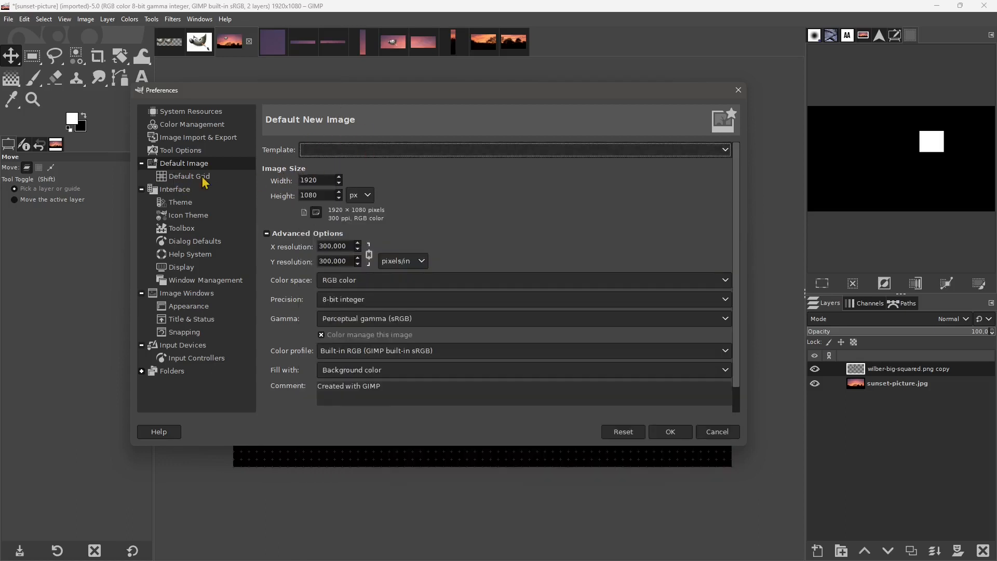
# Try the Intersections (crosshairs) line style for the default image grid, and set the style back to Solid
pyautogui.click(187, 182)
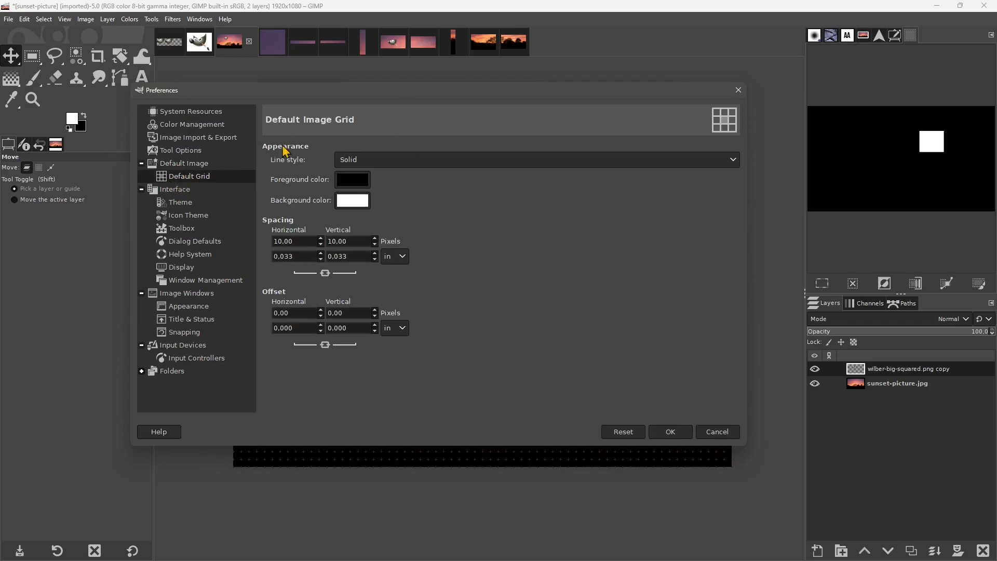
pyautogui.click(355, 160)
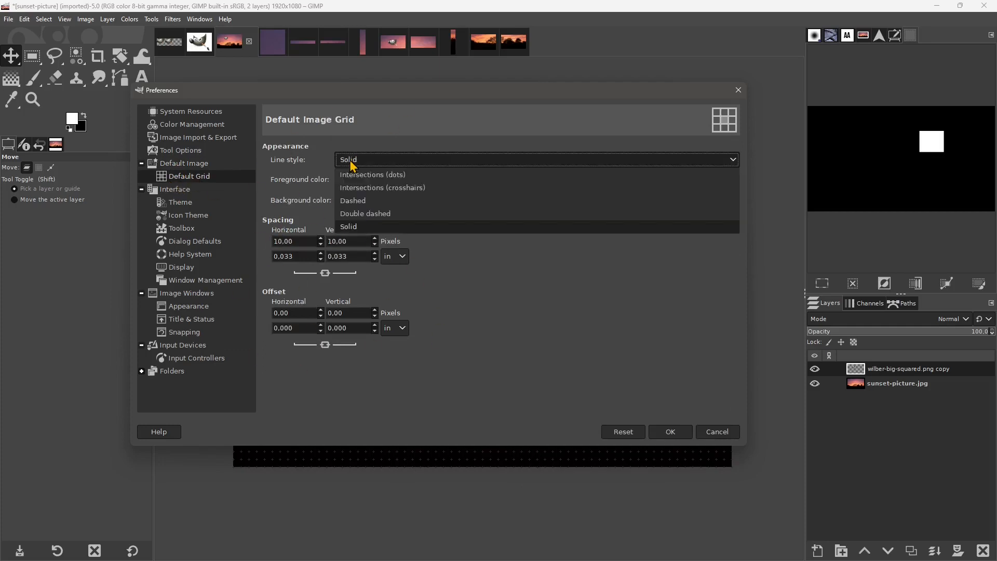
pyautogui.click(373, 188)
pyautogui.click(407, 160)
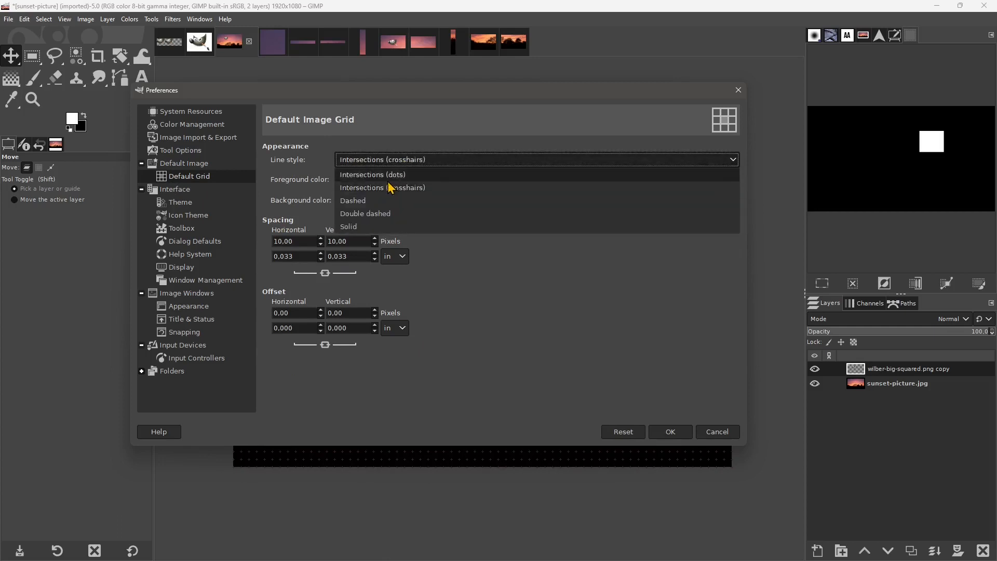
pyautogui.click(349, 227)
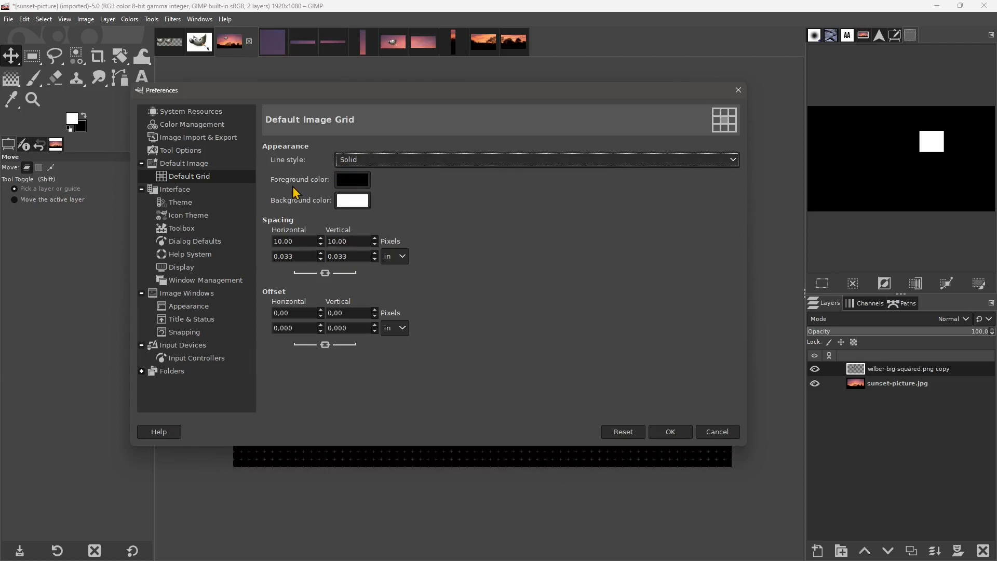
# Set the default grid's foreground color to orange, and reset all preferences to their default values
pyautogui.click(364, 185)
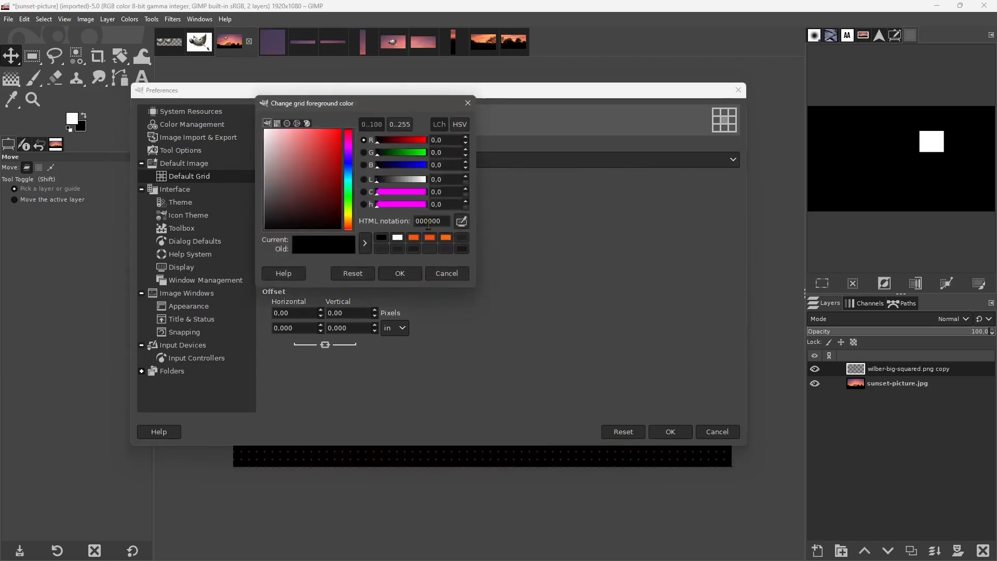
pyautogui.click(431, 239)
pyautogui.click(415, 276)
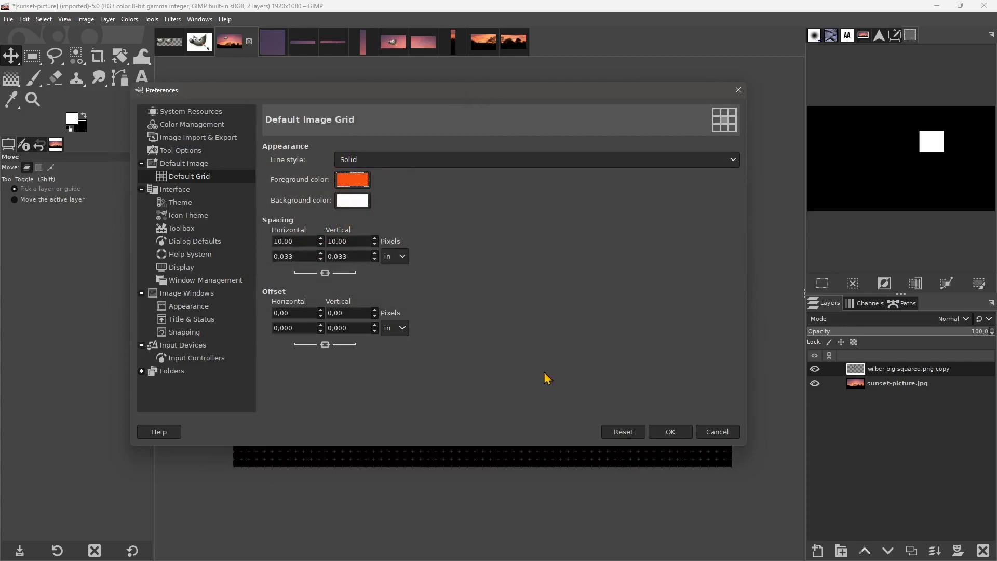
pyautogui.click(629, 432)
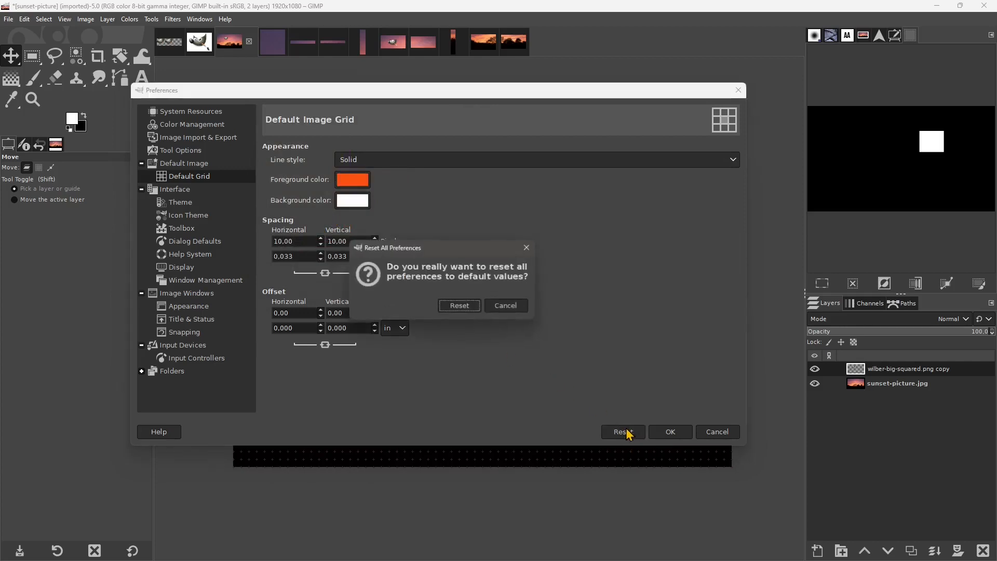
pyautogui.click(467, 309)
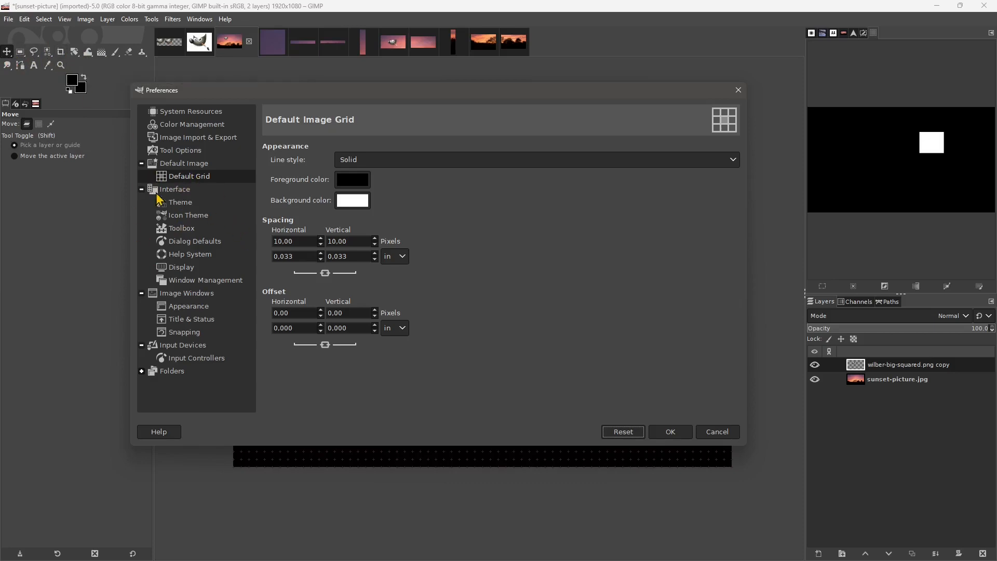
# Review the interface and theme preferences, try the Color icon theme, and choose Symbolic-High-Contrast as the icon theme
pyautogui.click(176, 193)
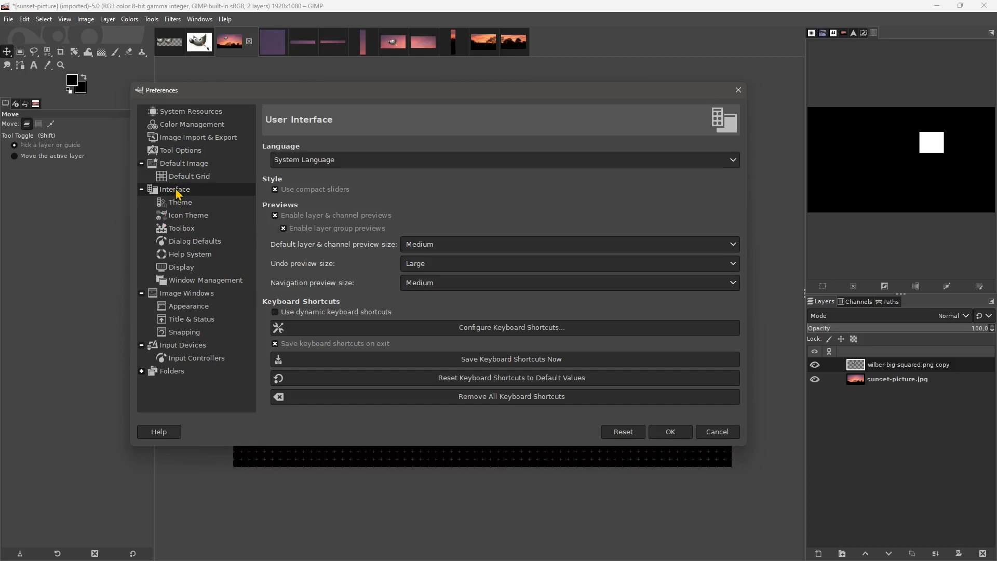
pyautogui.click(186, 208)
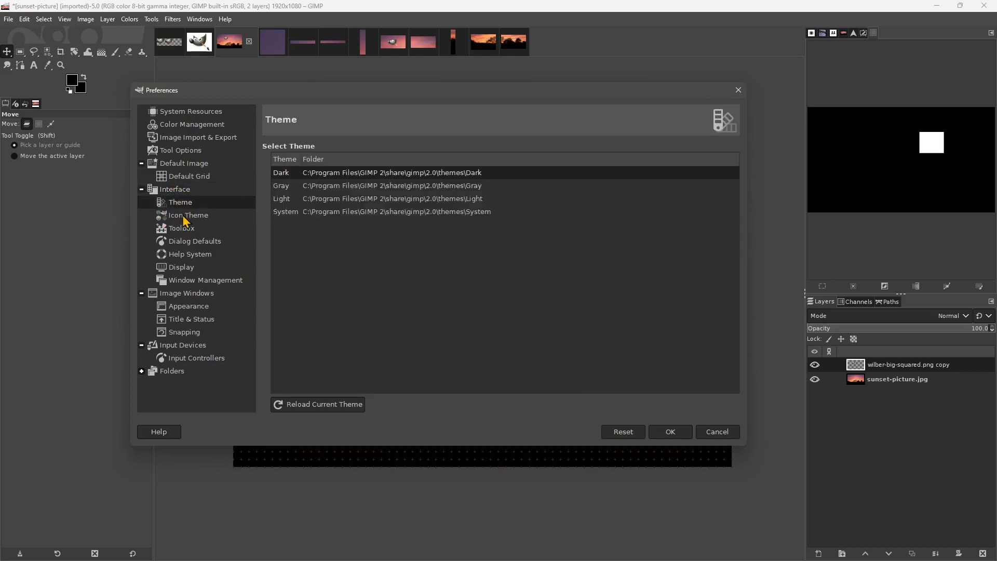
pyautogui.click(187, 216)
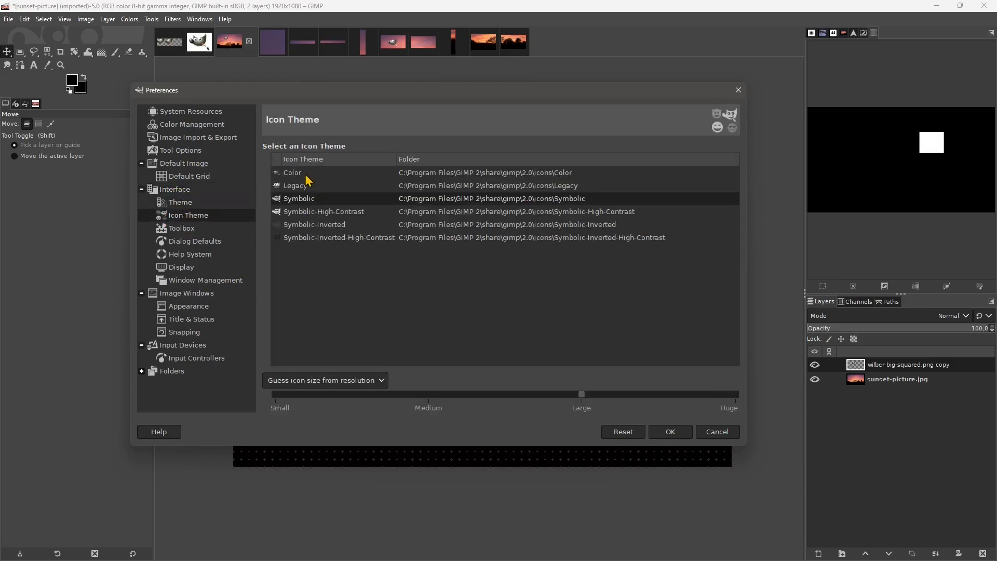
pyautogui.click(297, 174)
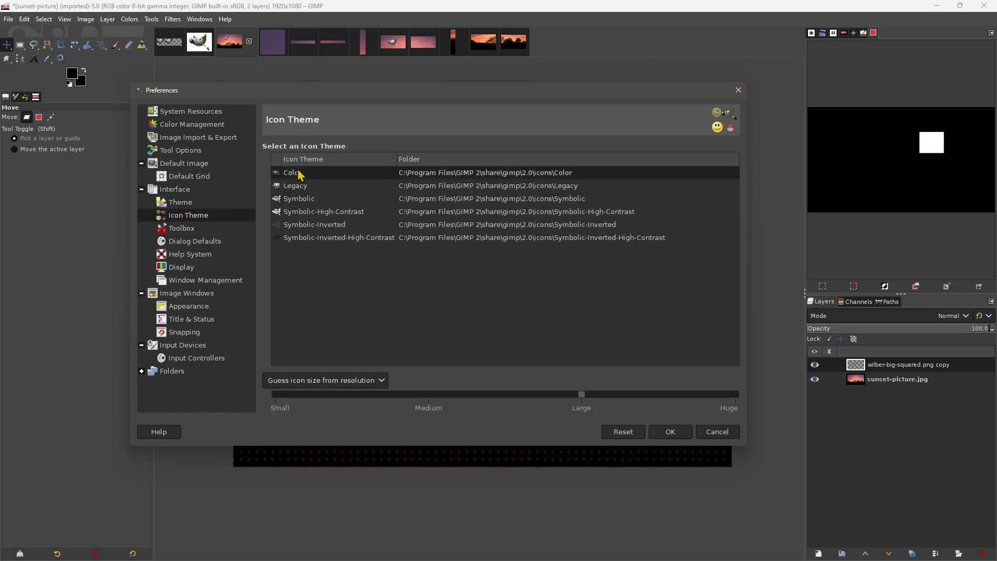
pyautogui.click(292, 213)
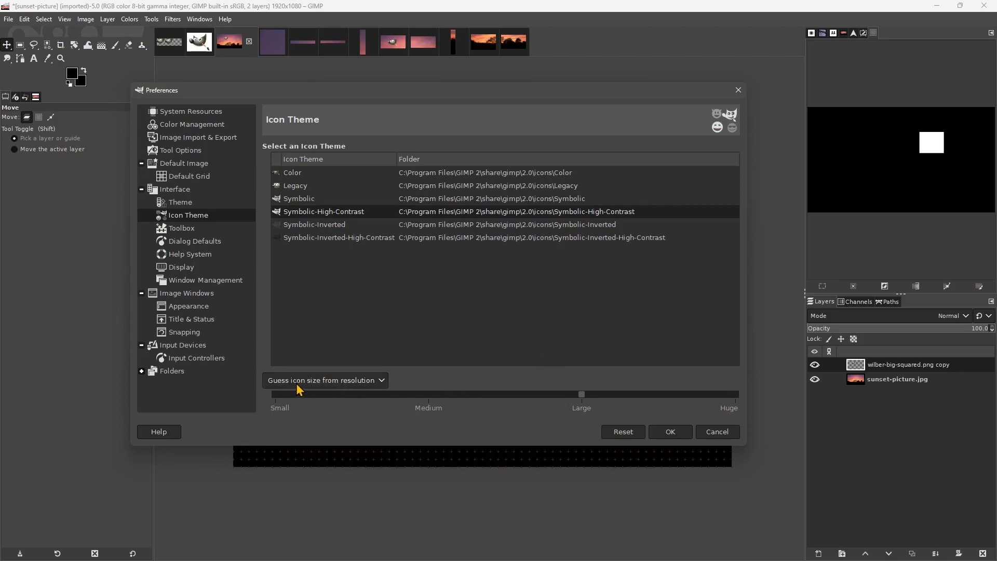
# Switch to a custom icon size, try different sizes, settle on Medium, and apply the preferences
pyautogui.click(333, 381)
pyautogui.click(295, 430)
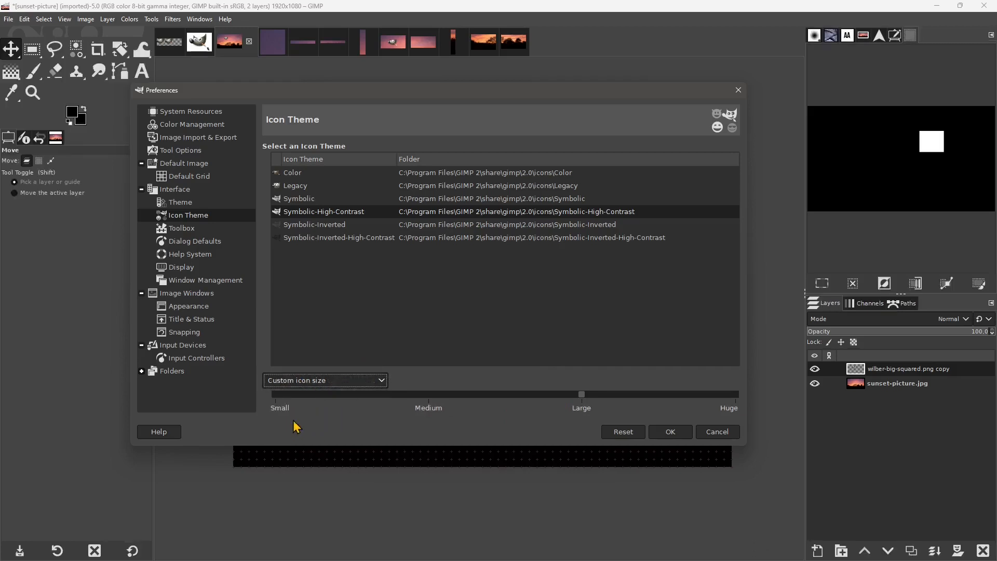
pyautogui.moveTo(579, 396); pyautogui.dragTo(417, 399)
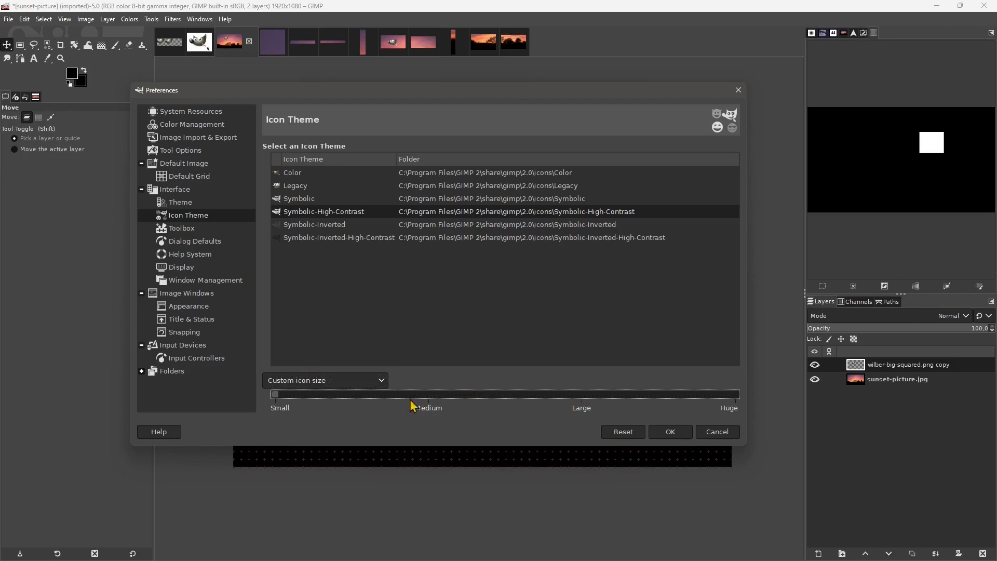
pyautogui.moveTo(281, 397); pyautogui.dragTo(422, 403)
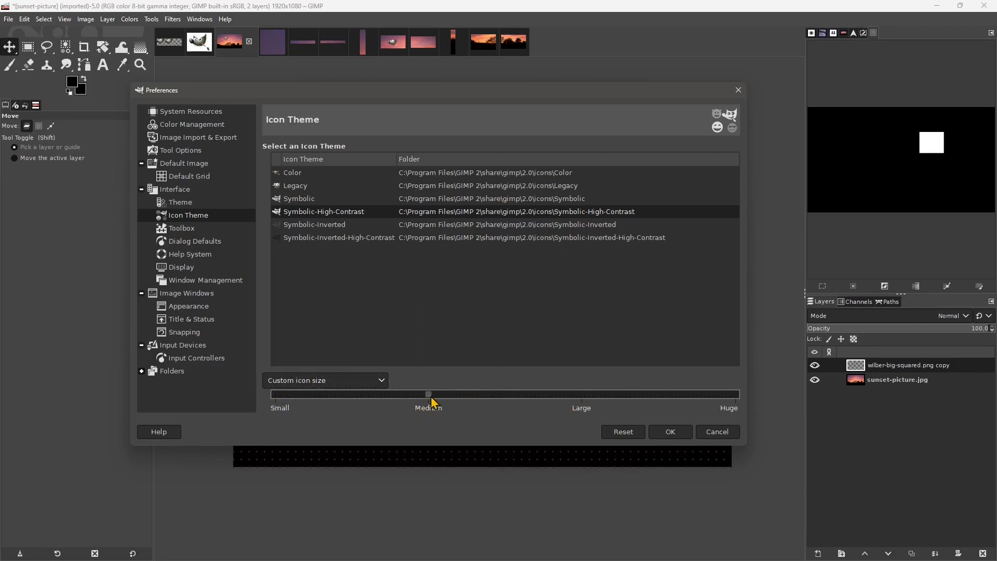
pyautogui.moveTo(563, 410); pyautogui.dragTo(406, 400)
pyautogui.moveTo(546, 400); pyautogui.dragTo(534, 423)
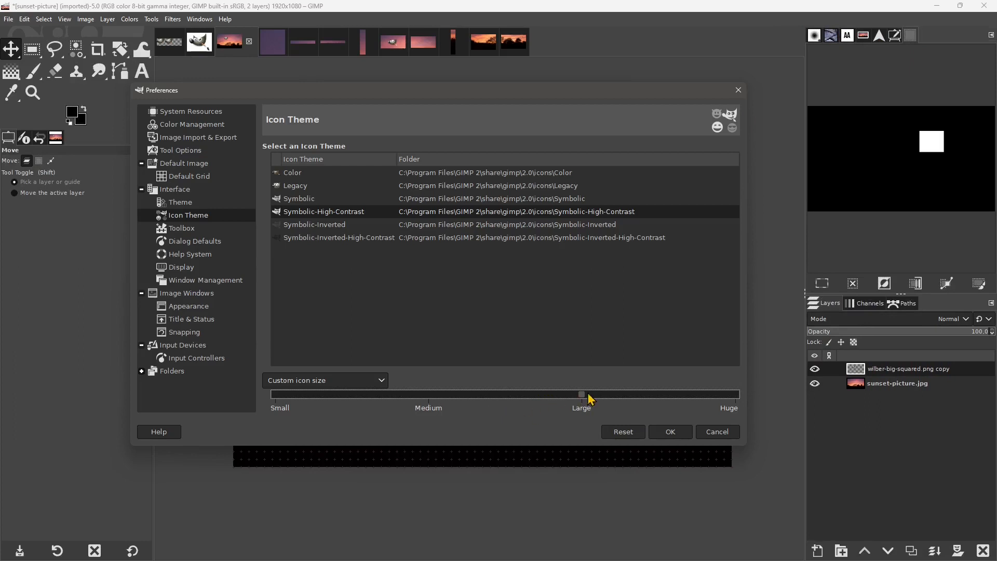
pyautogui.moveTo(530, 404); pyautogui.dragTo(459, 401)
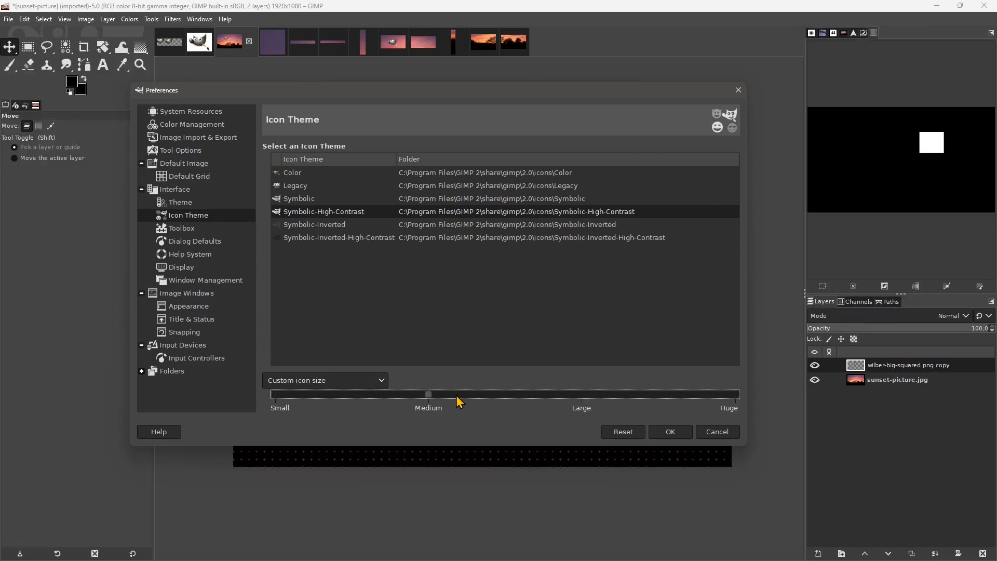
pyautogui.click(630, 434)
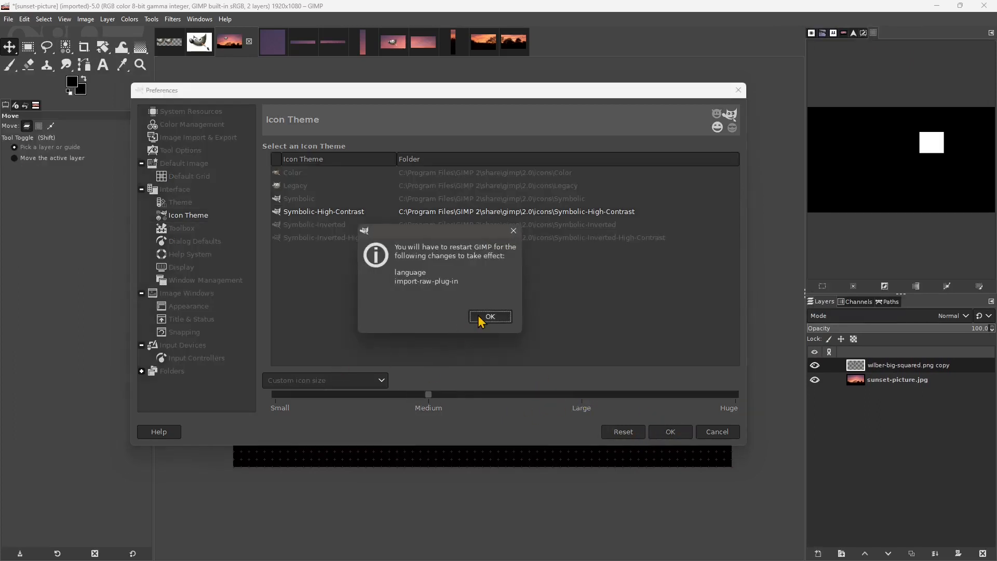
pyautogui.click(488, 317)
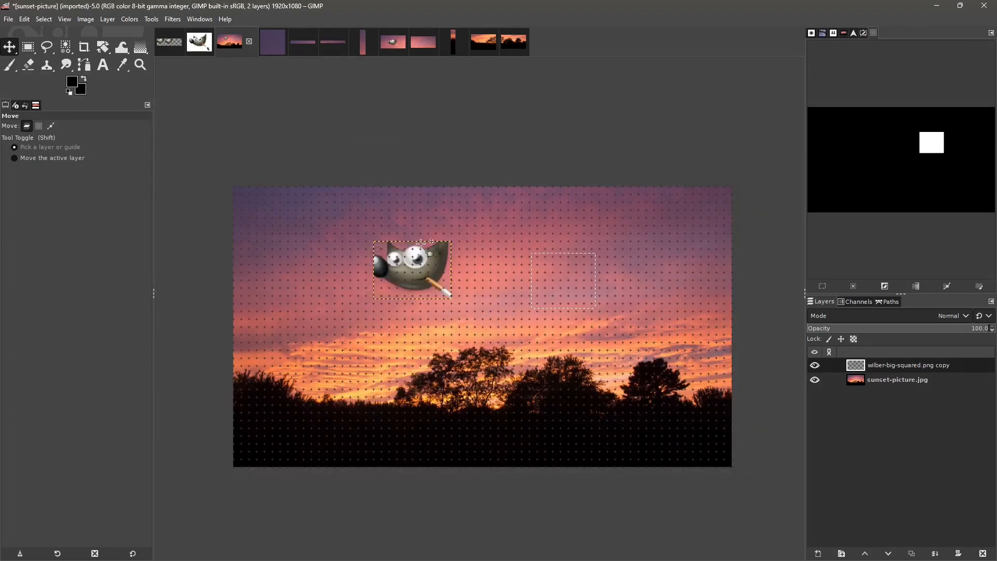